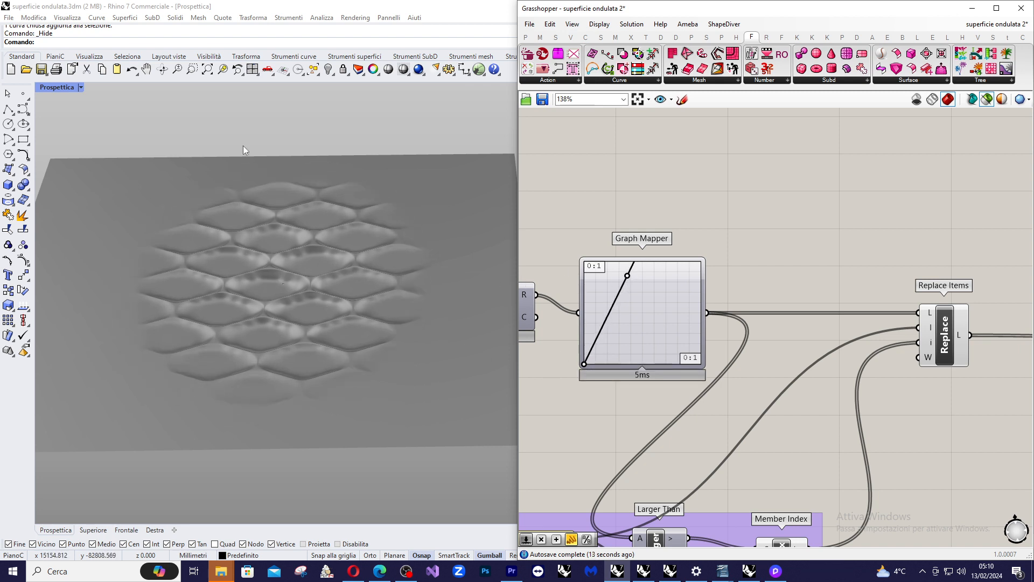
Step: Select the attractor point hidden beneath the surface and move it to shift the raised hexagon pattern
{"action": "left_click_drag", "start_coordinate": [244, 145], "coordinate": [393, 383]}
{"action": "left_click_drag", "start_coordinate": [325, 286], "coordinate": [319, 322]}
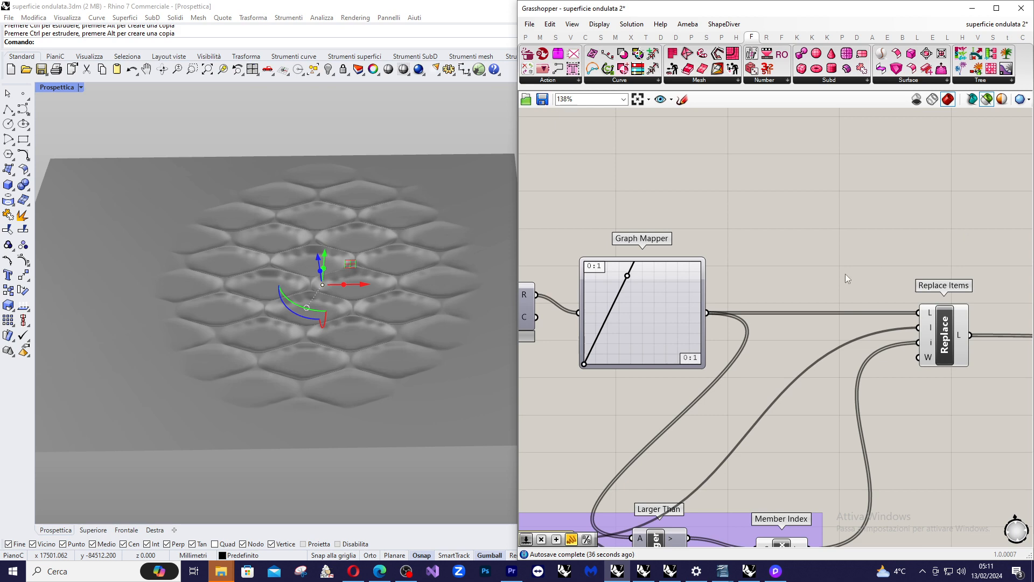
Step: Set the perspective viewport to the shaded (Ombreggiata) display mode
{"action": "scroll", "coordinate": [806, 232], "scroll_direction": "down", "scroll_amount": 2}
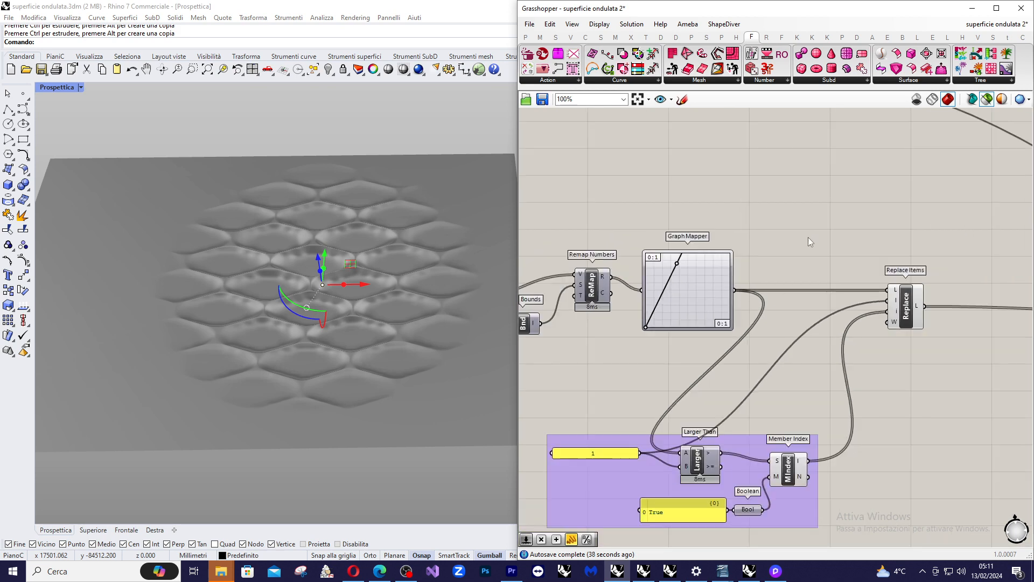
{"action": "scroll", "coordinate": [804, 238], "scroll_direction": "down", "scroll_amount": 4}
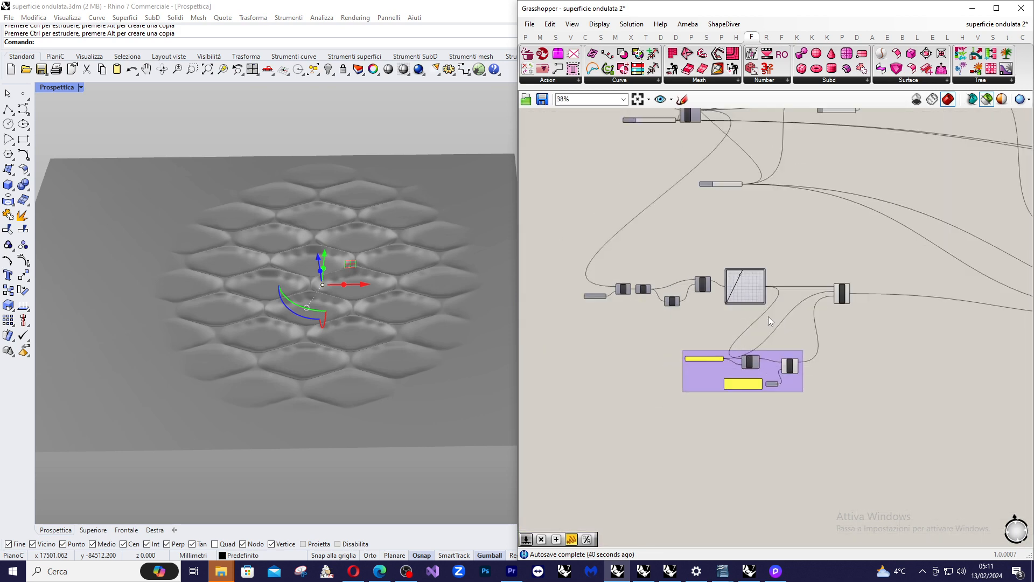
{"action": "scroll", "coordinate": [768, 316], "scroll_direction": "down", "scroll_amount": 2}
{"action": "scroll", "coordinate": [730, 179], "scroll_direction": "up", "scroll_amount": 4}
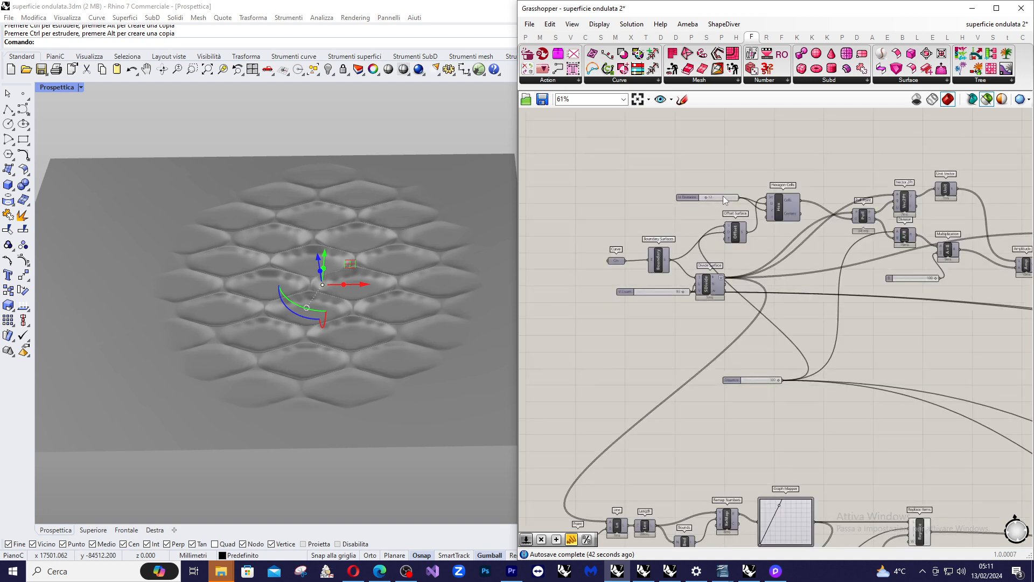
{"action": "scroll", "coordinate": [673, 189], "scroll_direction": "up", "scroll_amount": 2}
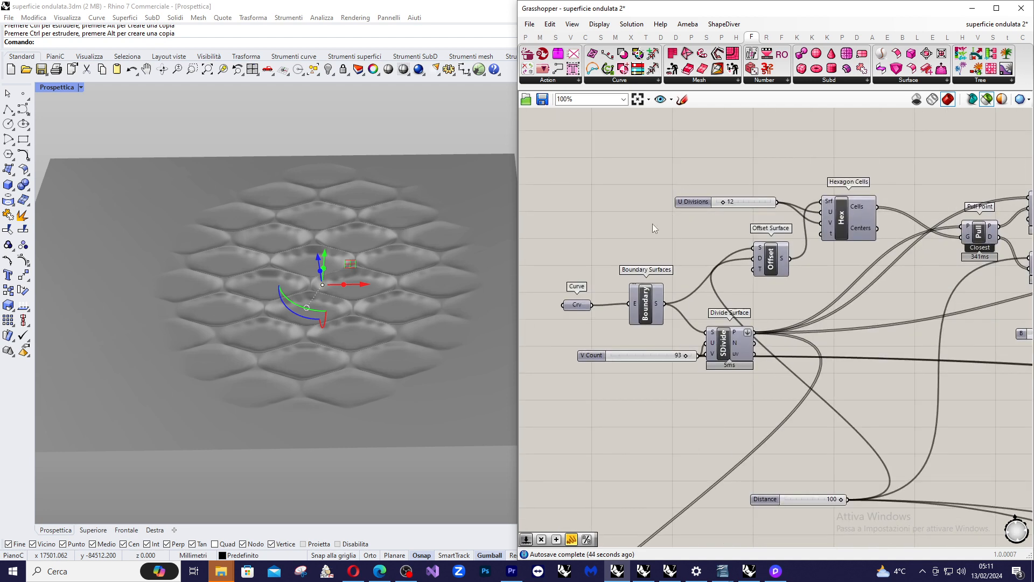
{"action": "scroll", "coordinate": [369, 183], "scroll_direction": "down", "scroll_amount": 4}
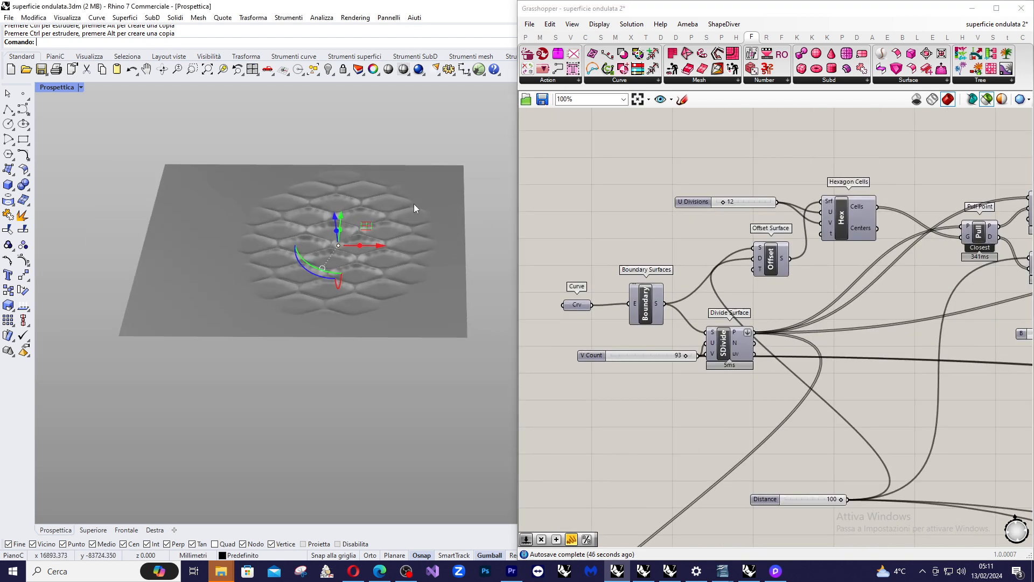
{"action": "scroll", "coordinate": [415, 207], "scroll_direction": "up", "scroll_amount": 2}
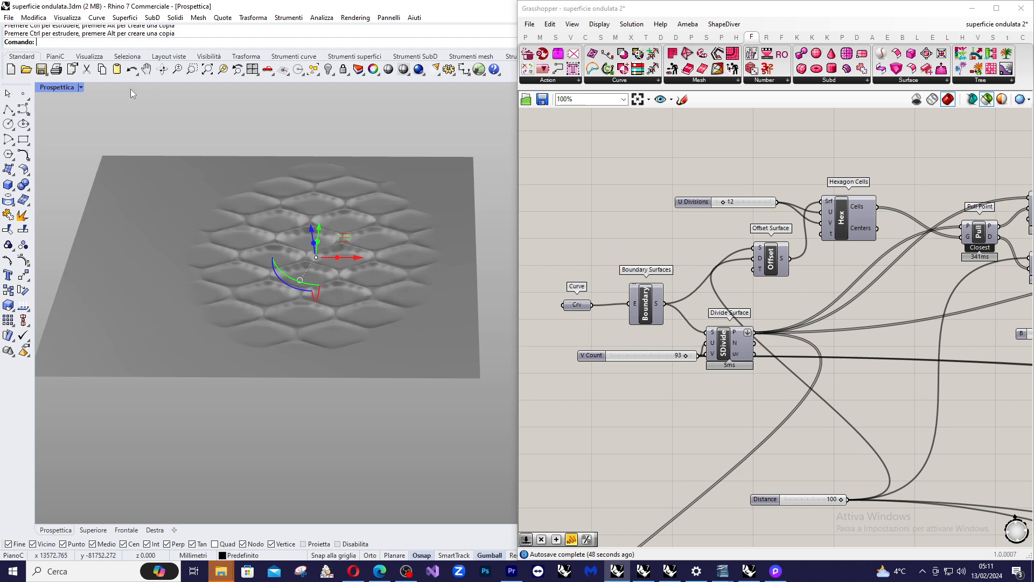
{"action": "left_click", "coordinate": [63, 89]}
{"action": "left_click", "coordinate": [65, 141]}
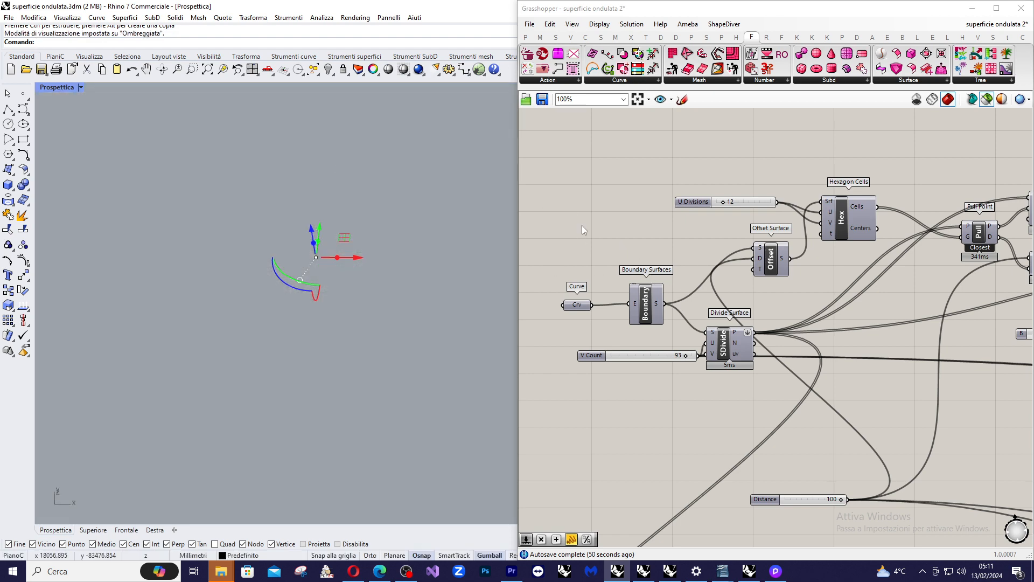
Step: Preview the Curve, Boundary Surfaces and Divide Surface components one after another in the viewport
{"action": "left_click", "coordinate": [575, 307]}
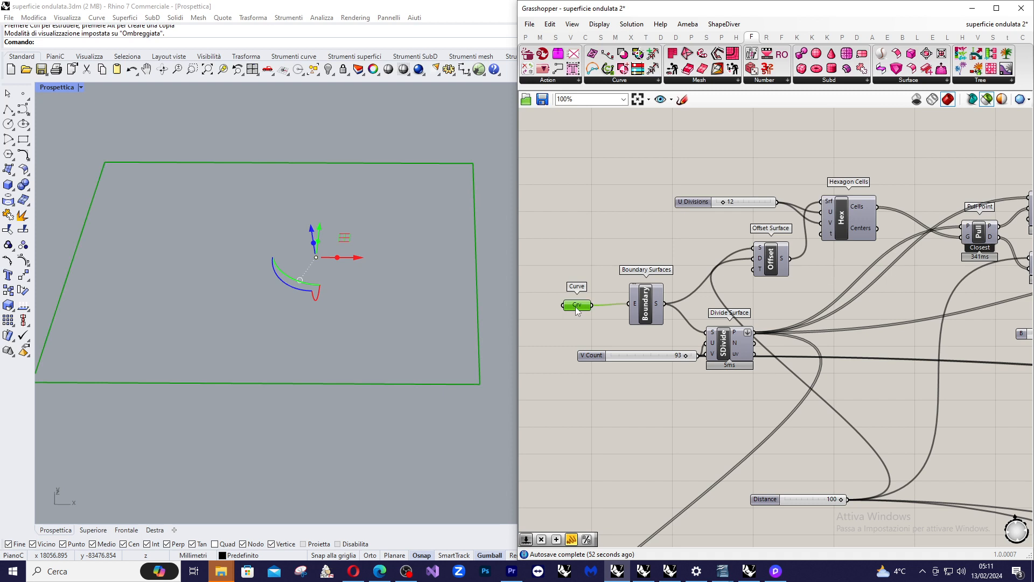
{"action": "left_click", "coordinate": [650, 309]}
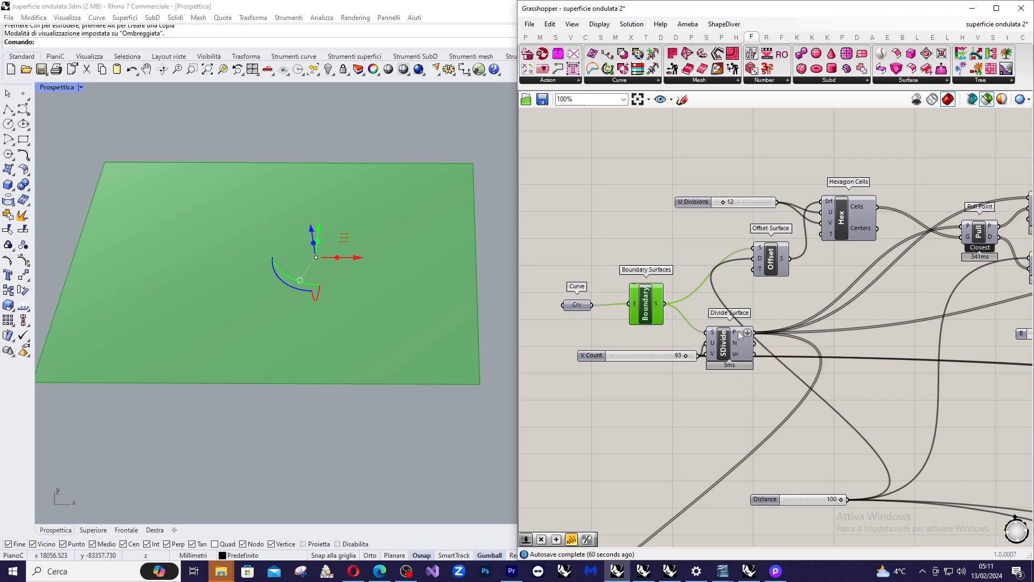
{"action": "left_click", "coordinate": [728, 347]}
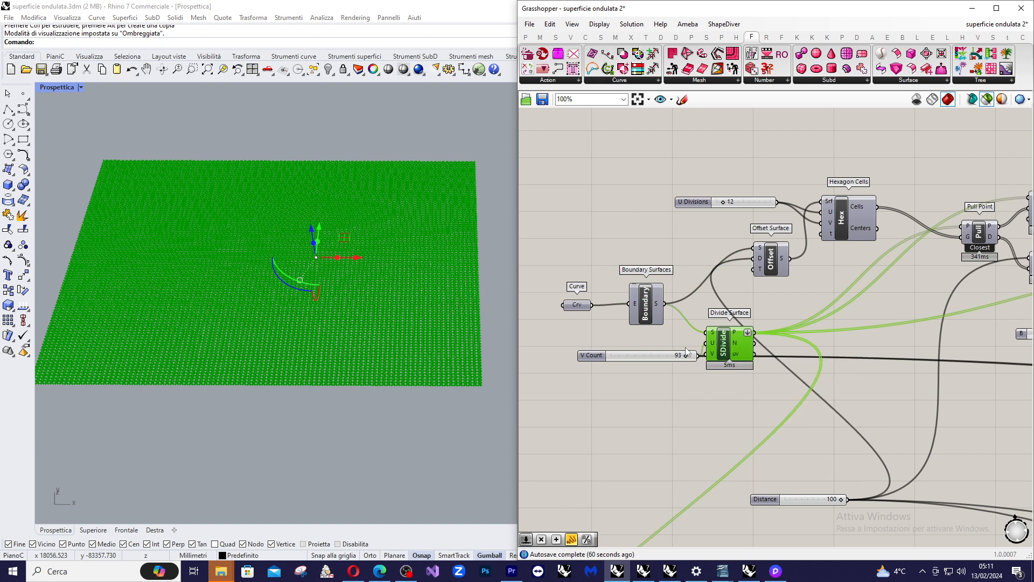
Step: Compare the Offset Surface result with the original Boundary Surfaces in a lower side view, and clear the selection
{"action": "scroll", "coordinate": [786, 299], "scroll_direction": "down", "scroll_amount": 2}
{"action": "scroll", "coordinate": [787, 299], "scroll_direction": "up", "scroll_amount": 2}
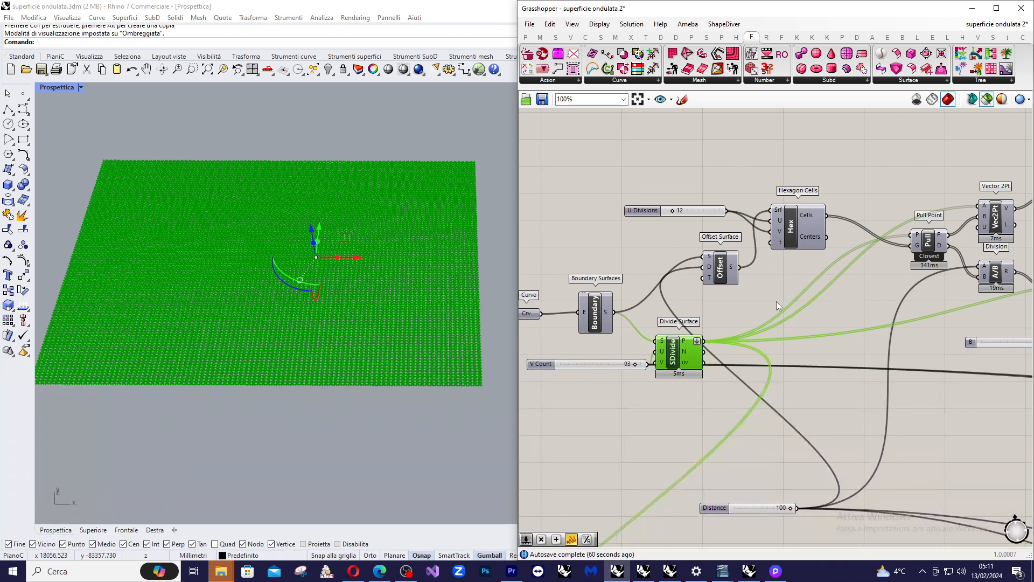
{"action": "left_click", "coordinate": [723, 277]}
{"action": "right_click_drag", "start_coordinate": [445, 364], "coordinate": [451, 299]}
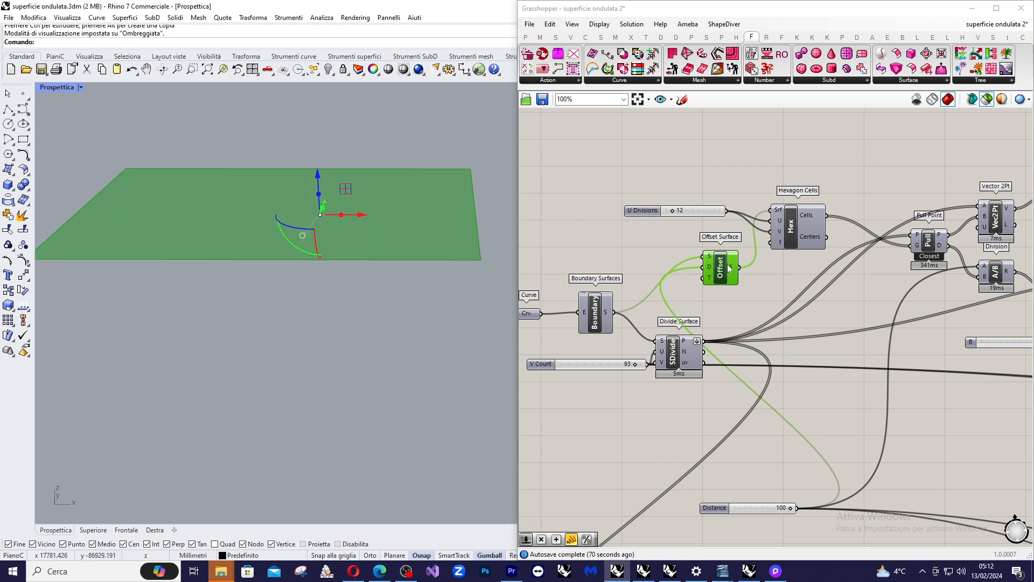
{"action": "left_click", "coordinate": [606, 319], "text": "shift"}
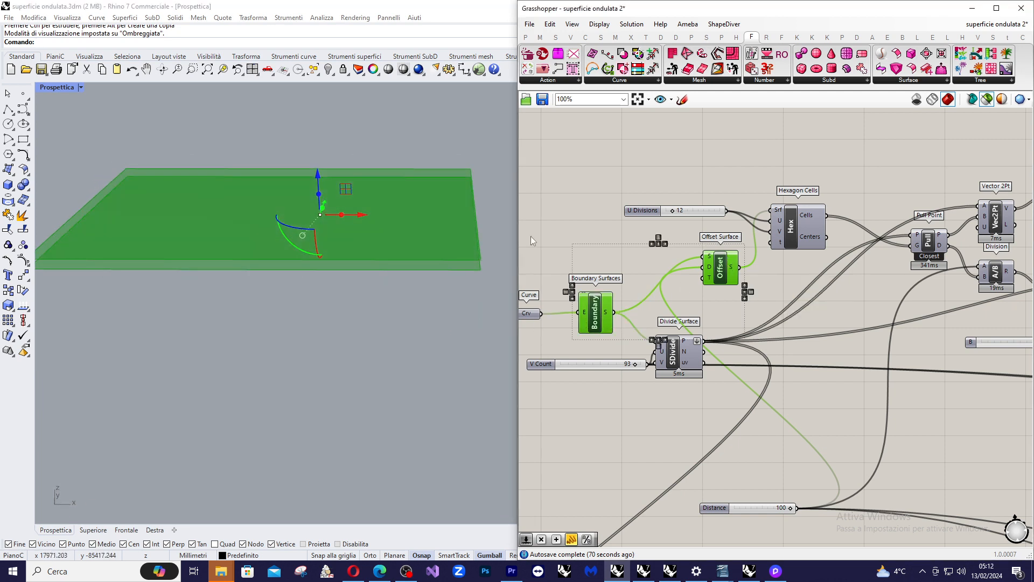
{"action": "left_click", "coordinate": [776, 289]}
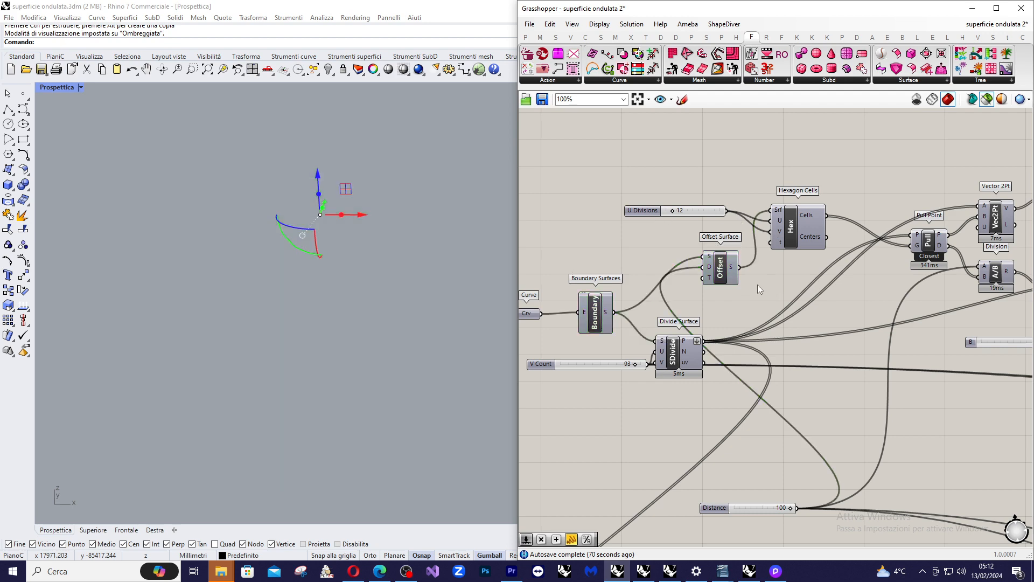
Step: Preview the Hexagon Cells component together with Offset Surface and examine the cell grid from a higher angle
{"action": "left_click", "coordinate": [715, 275]}
{"action": "right_click_drag", "start_coordinate": [779, 248], "coordinate": [766, 264]}
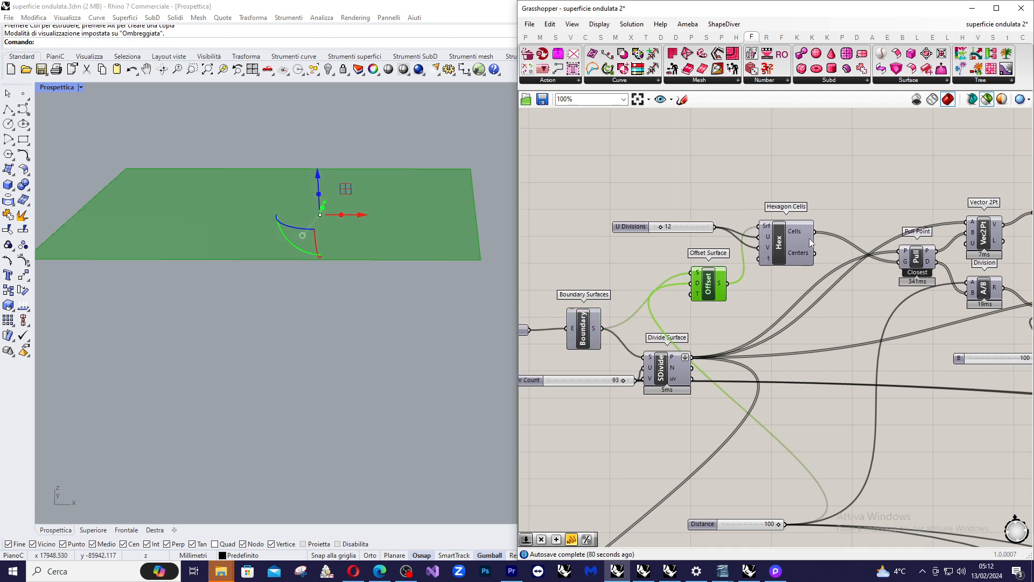
{"action": "left_click", "coordinate": [788, 240], "text": "shift"}
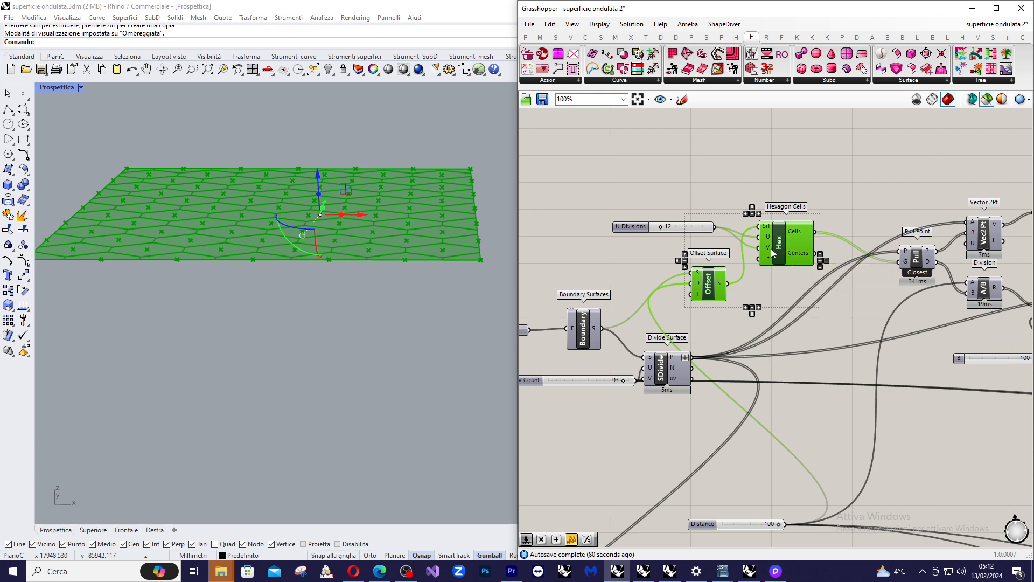
{"action": "right_click_drag", "start_coordinate": [373, 176], "coordinate": [427, 237]}
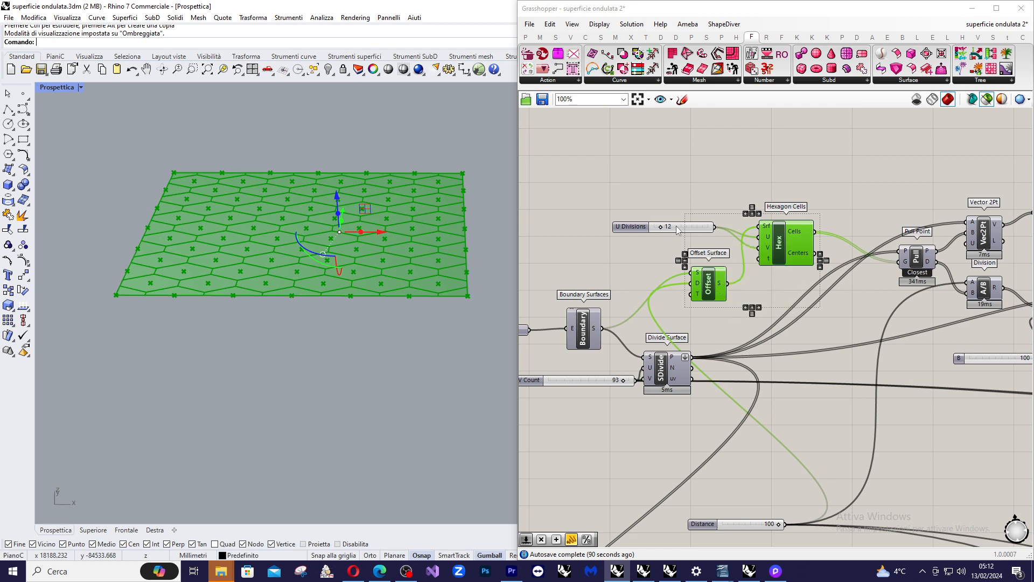
{"action": "scroll", "coordinate": [896, 215], "scroll_direction": "up", "scroll_amount": 2}
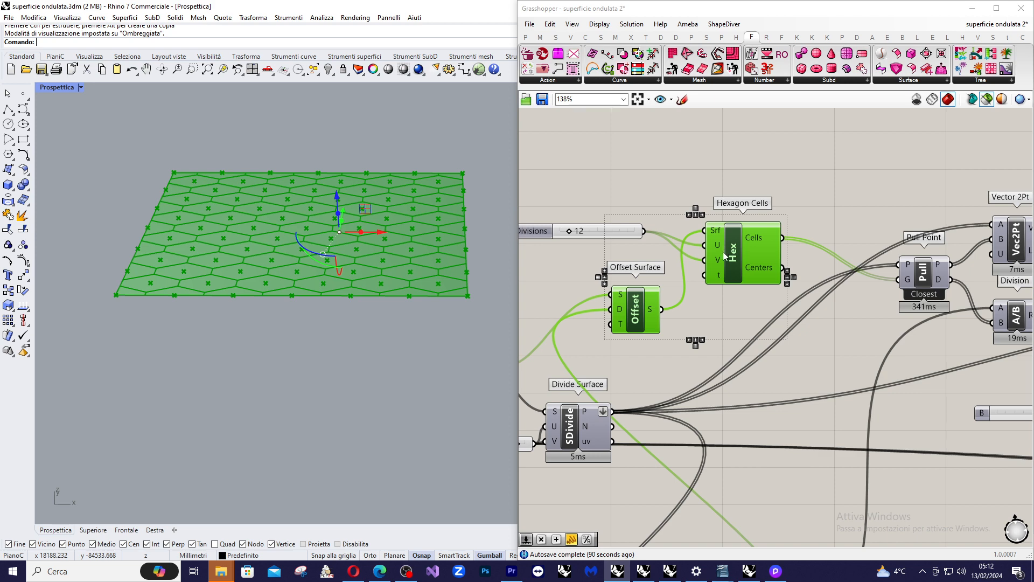
{"action": "scroll", "coordinate": [783, 287], "scroll_direction": "down", "scroll_amount": 2}
{"action": "scroll", "coordinate": [759, 275], "scroll_direction": "up", "scroll_amount": 1}
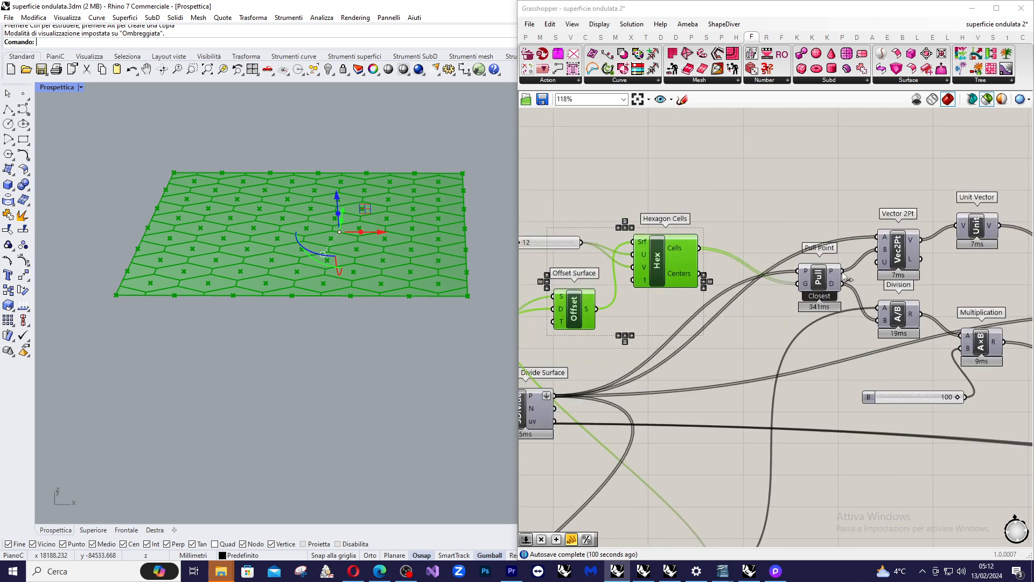
Step: Add the Divide Surface points to the preview and inspect the Cells output that feeds Pull Point
{"action": "scroll", "coordinate": [840, 275], "scroll_direction": "down", "scroll_amount": 2}
{"action": "scroll", "coordinate": [678, 309], "scroll_direction": "up", "scroll_amount": 2}
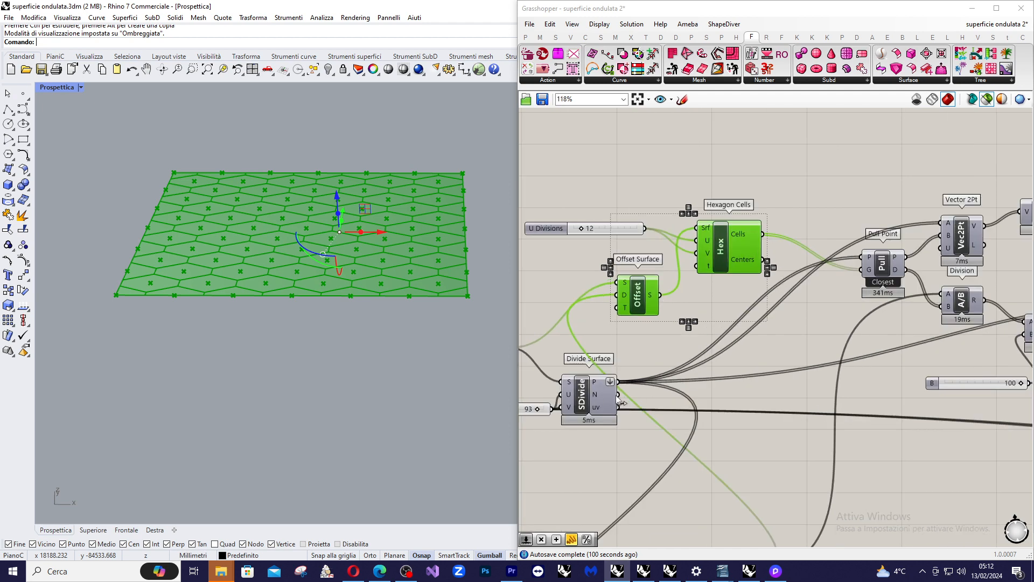
{"action": "left_click", "coordinate": [594, 397], "text": "shift"}
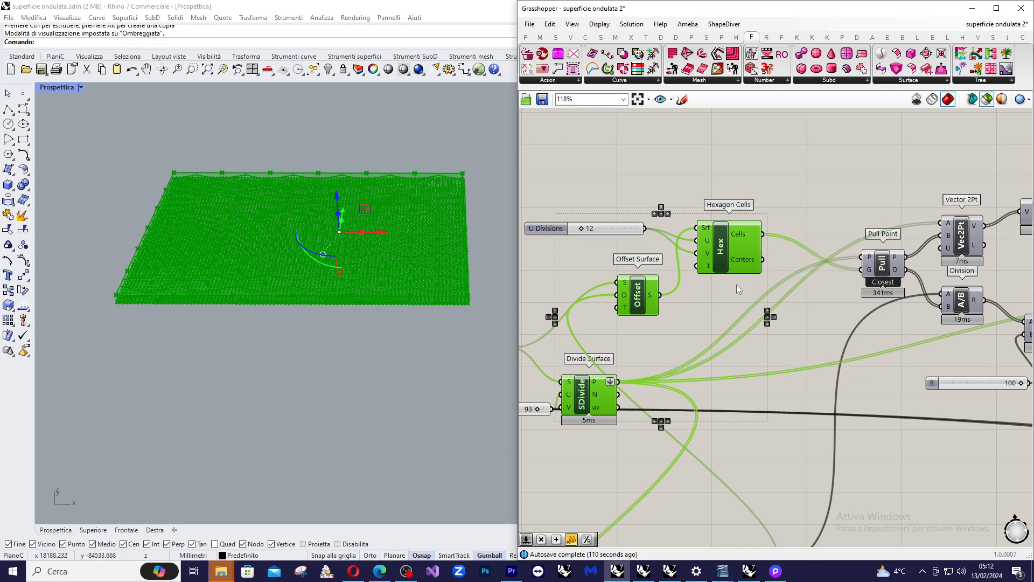
{"action": "mouse_move", "coordinate": [602, 387]}
{"action": "mouse_move", "coordinate": [751, 239]}
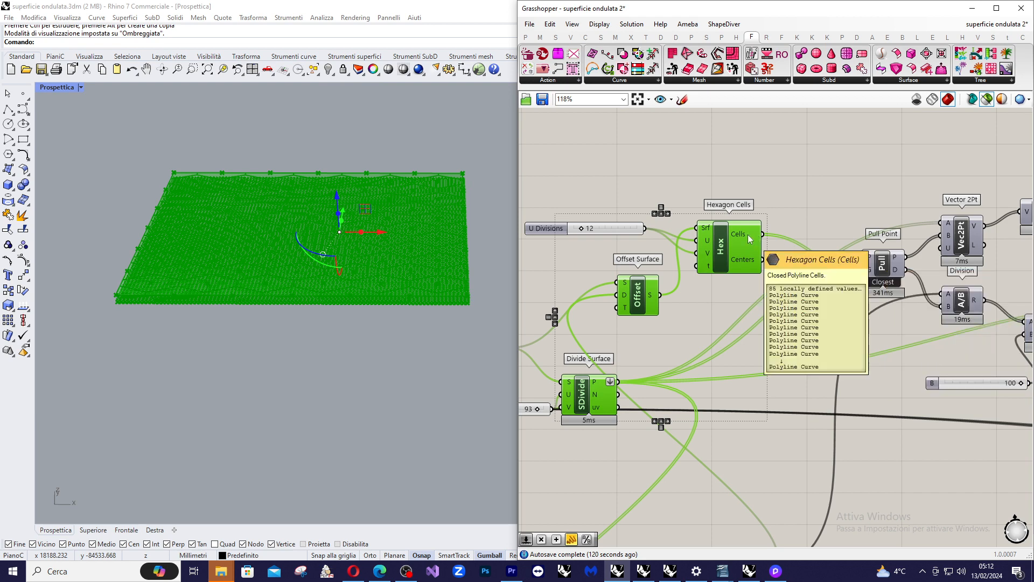
{"action": "mouse_move", "coordinate": [866, 270]}
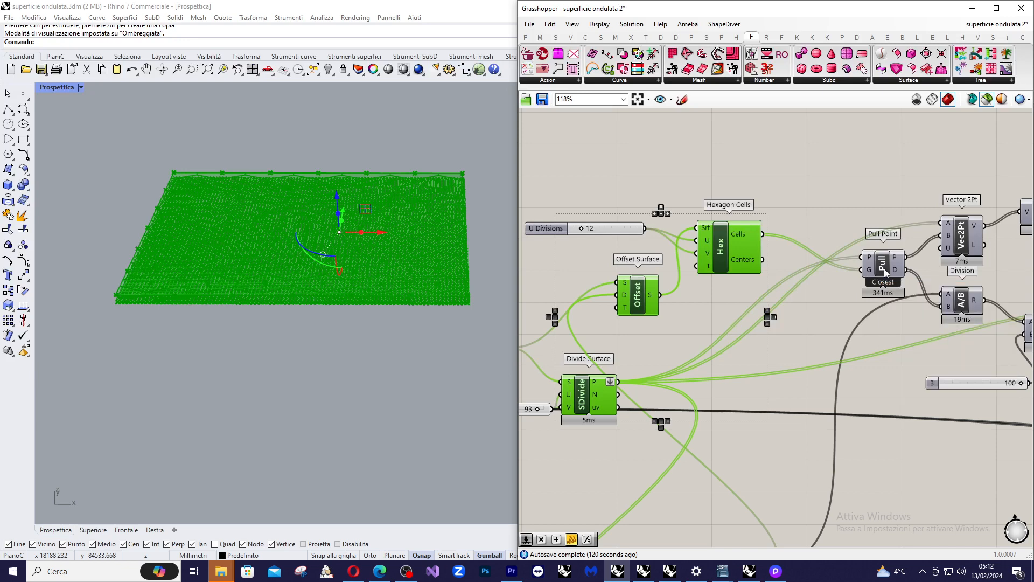
Step: Preview only the Pull Point component and examine its outputs and connections to the neighbouring components
{"action": "left_click", "coordinate": [884, 268]}
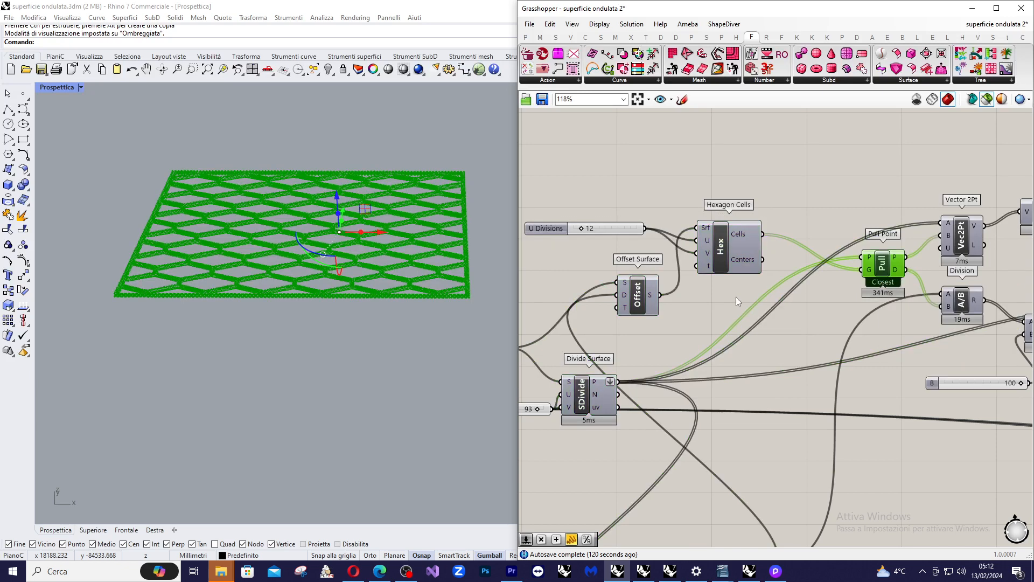
{"action": "right_click_drag", "start_coordinate": [838, 277], "coordinate": [710, 291]}
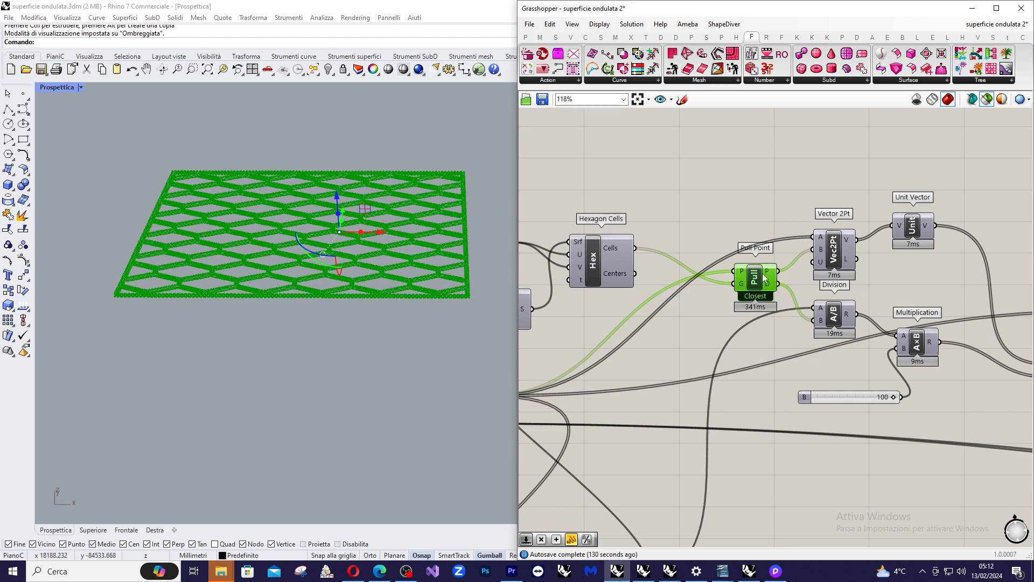
{"action": "mouse_move", "coordinate": [770, 273]}
{"action": "scroll", "coordinate": [816, 264], "scroll_direction": "down", "scroll_amount": 2}
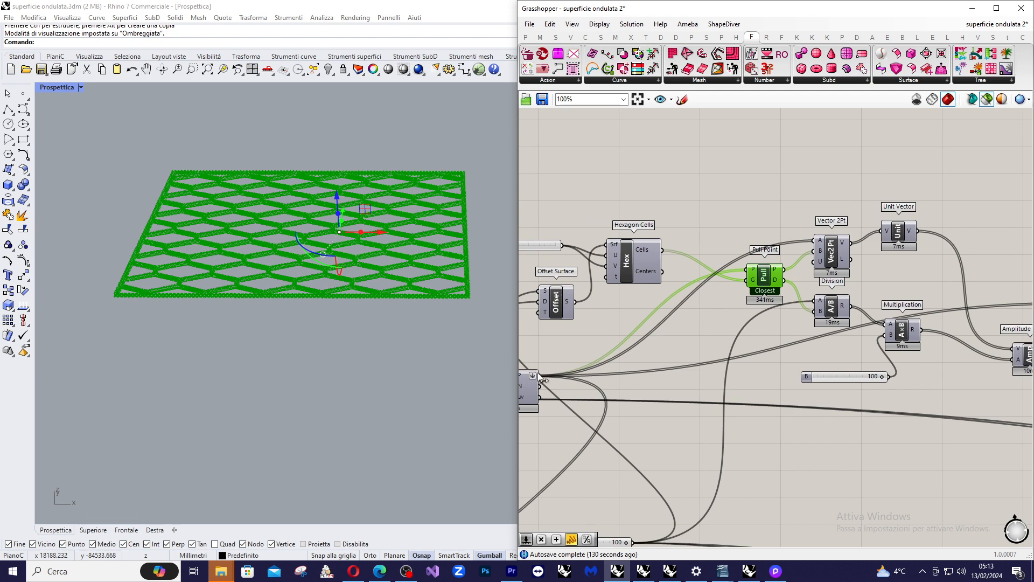
{"action": "scroll", "coordinate": [898, 233], "scroll_direction": "up", "scroll_amount": 2}
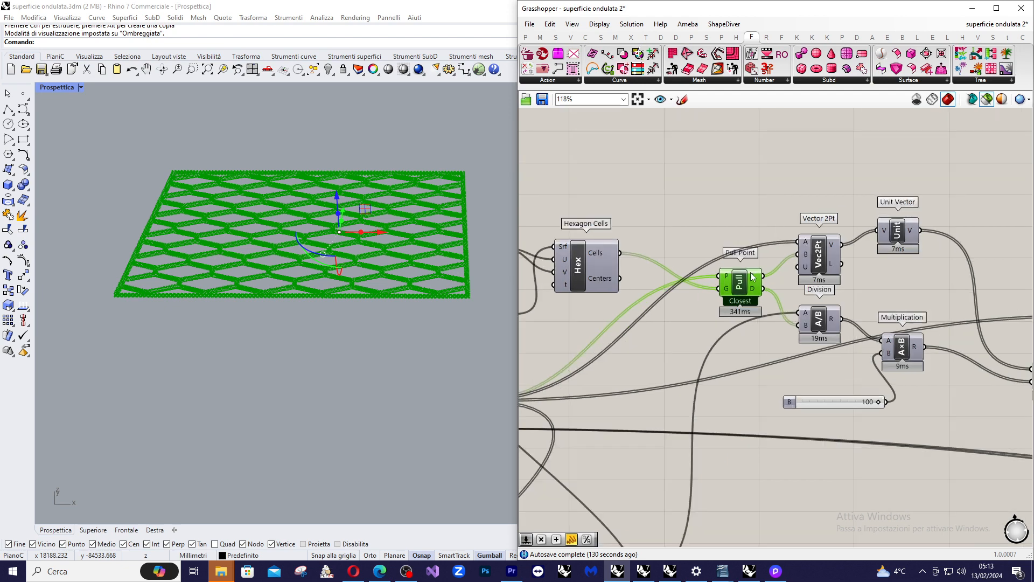
{"action": "scroll", "coordinate": [753, 276], "scroll_direction": "down", "scroll_amount": 1}
{"action": "scroll", "coordinate": [657, 301], "scroll_direction": "down", "scroll_amount": 2}
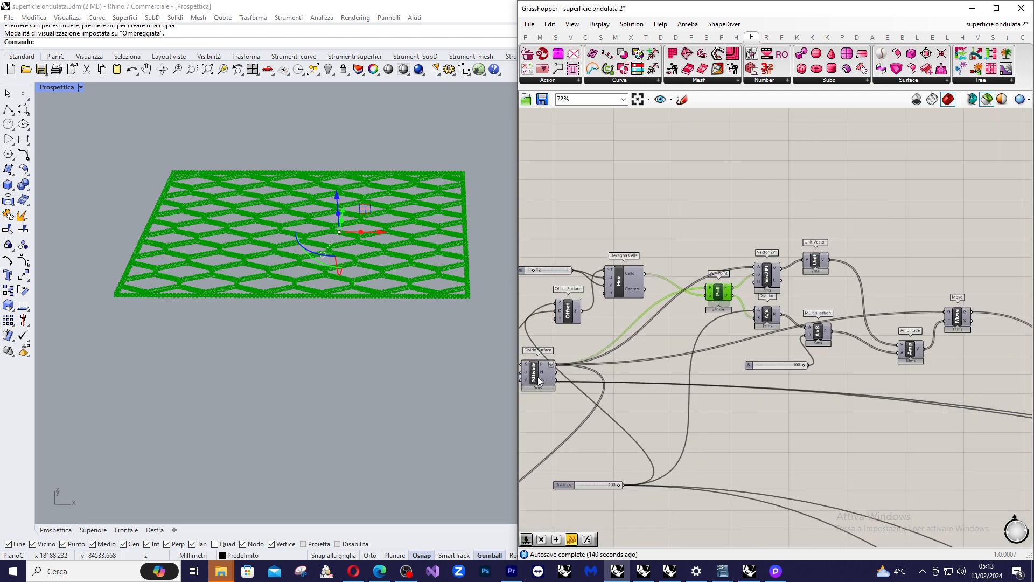
Step: Examine how Vector 2Pt joins the divided and pulled points and feeds the Unit Vector component
{"action": "scroll", "coordinate": [539, 380], "scroll_direction": "up", "scroll_amount": 3}
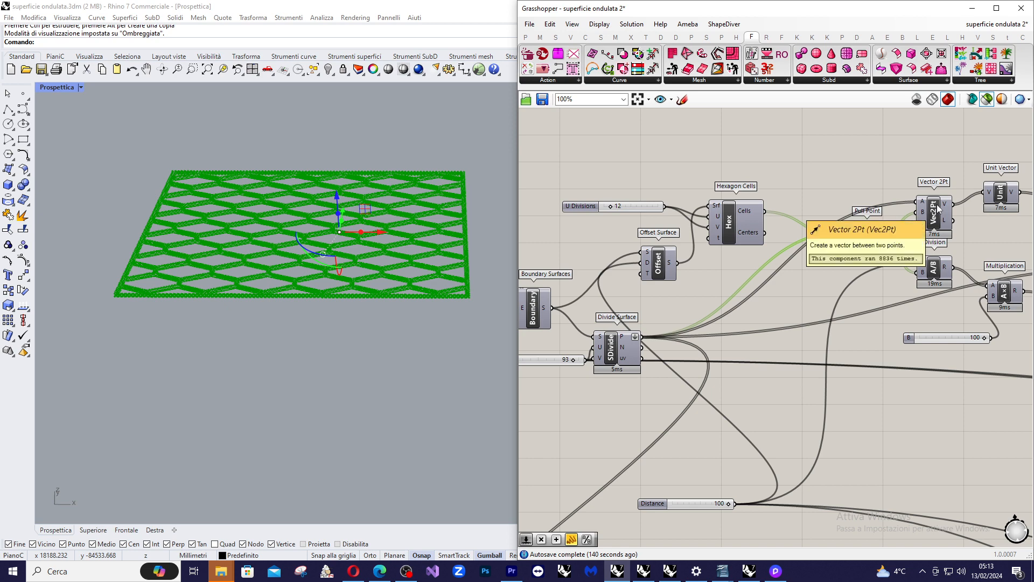
{"action": "scroll", "coordinate": [956, 211], "scroll_direction": "up", "scroll_amount": 3}
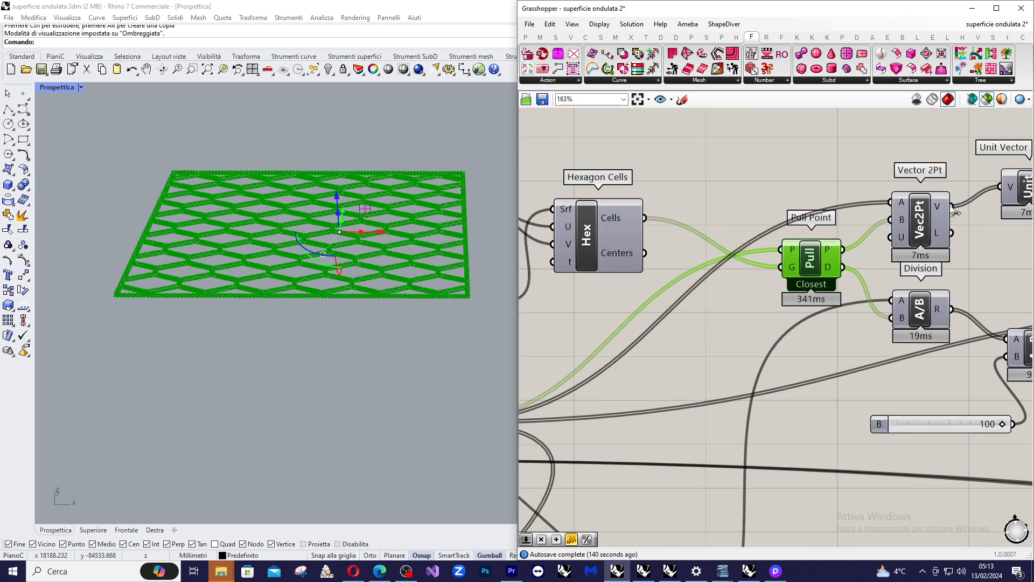
{"action": "scroll", "coordinate": [886, 218], "scroll_direction": "up", "scroll_amount": 1}
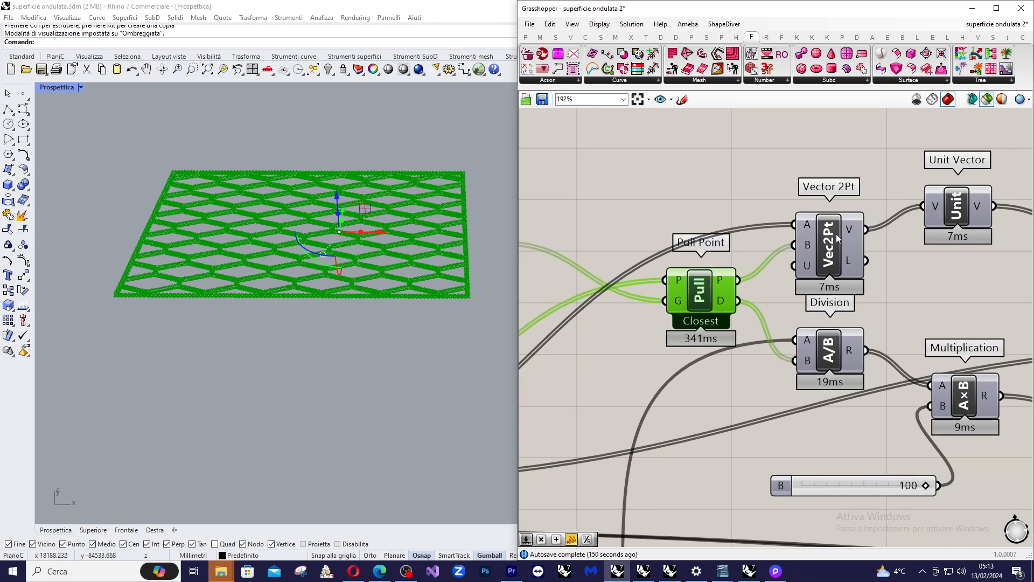
{"action": "scroll", "coordinate": [847, 229], "scroll_direction": "down", "scroll_amount": 2}
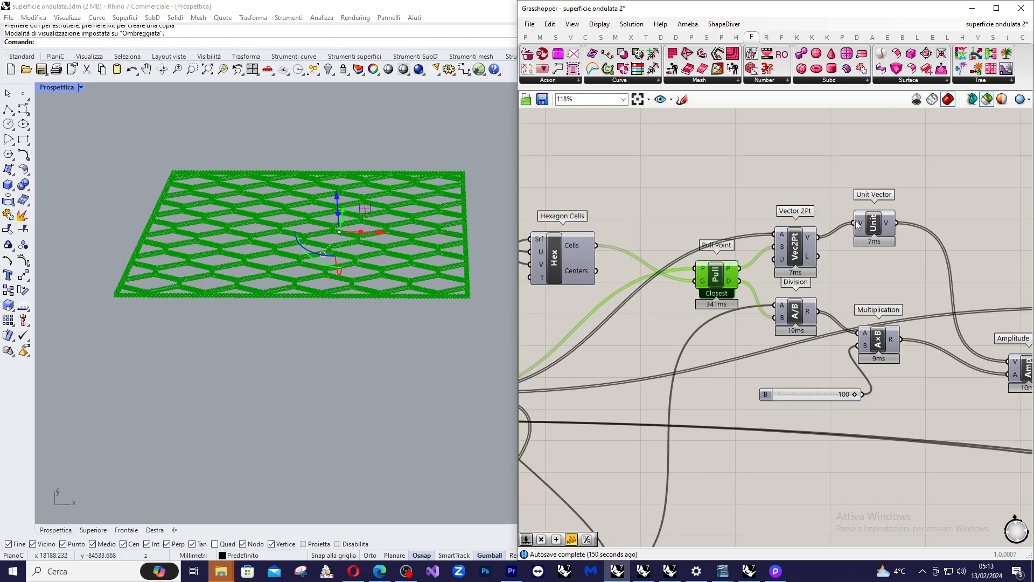
{"action": "scroll", "coordinate": [857, 223], "scroll_direction": "up", "scroll_amount": 1}
{"action": "left_click", "coordinate": [782, 261]}
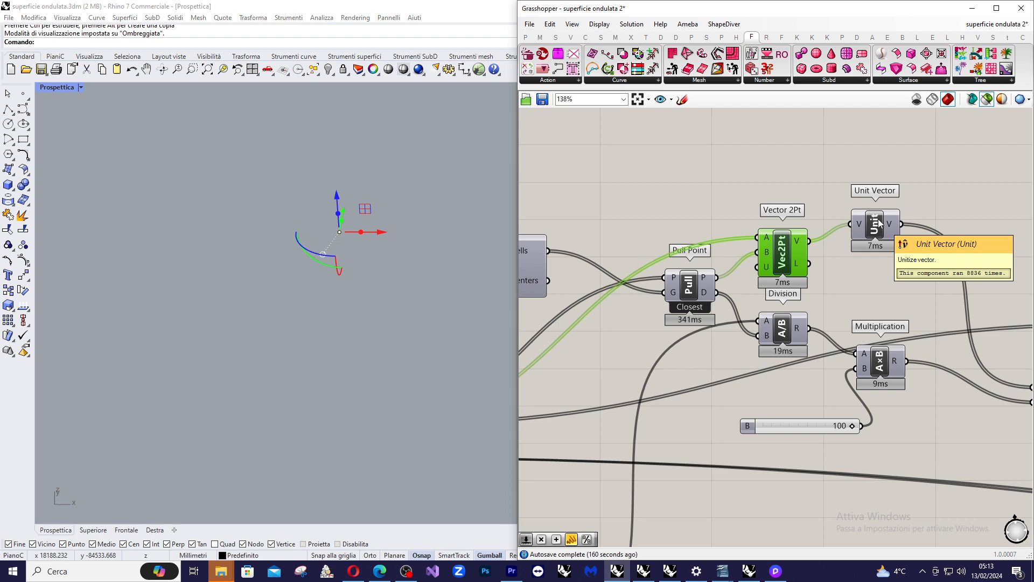
{"action": "scroll", "coordinate": [877, 224], "scroll_direction": "down", "scroll_amount": 1}
{"action": "scroll", "coordinate": [859, 224], "scroll_direction": "down", "scroll_amount": 1}
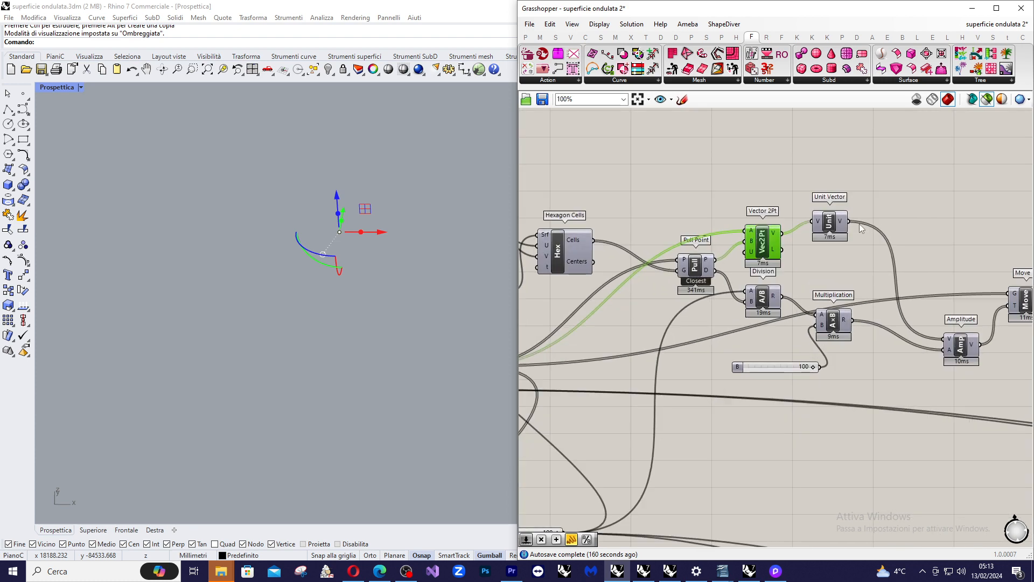
Step: Examine how Unit Vector feeds Amplitude and how the Pull Point distance passes through Division into Multiplication
{"action": "scroll", "coordinate": [824, 229], "scroll_direction": "down", "scroll_amount": 1}
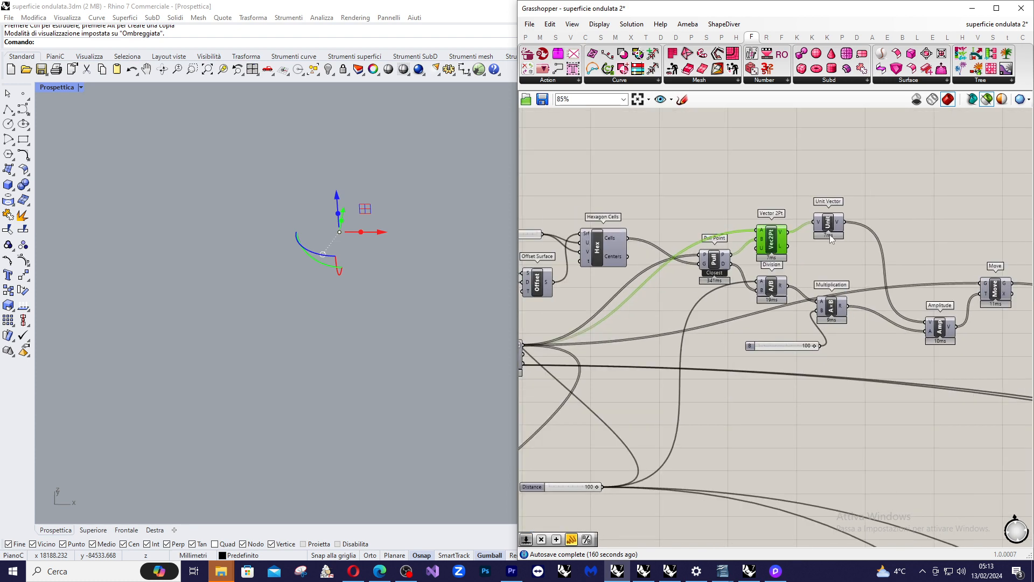
{"action": "scroll", "coordinate": [827, 229], "scroll_direction": "down", "scroll_amount": 1}
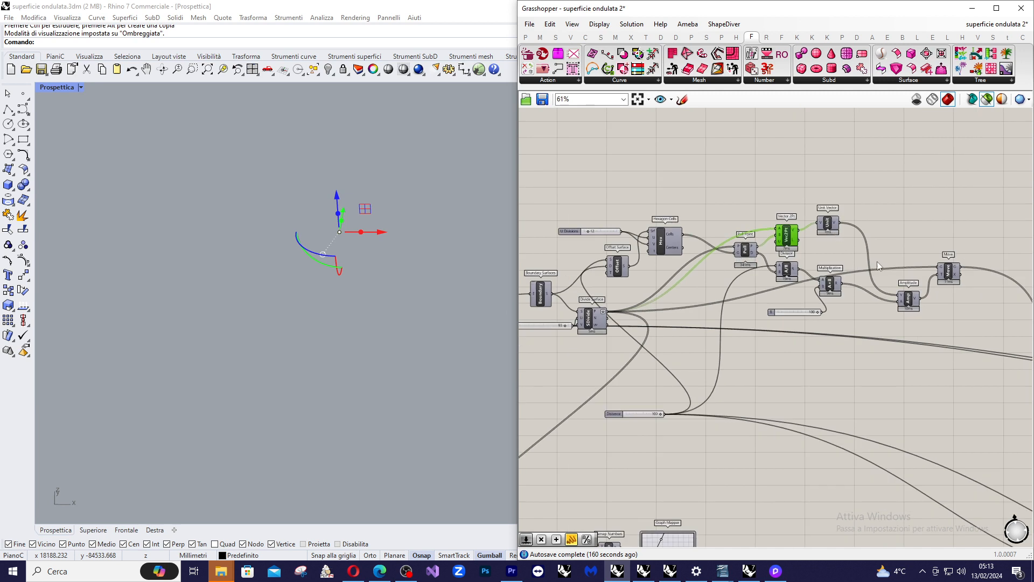
{"action": "scroll", "coordinate": [909, 247], "scroll_direction": "up", "scroll_amount": 1}
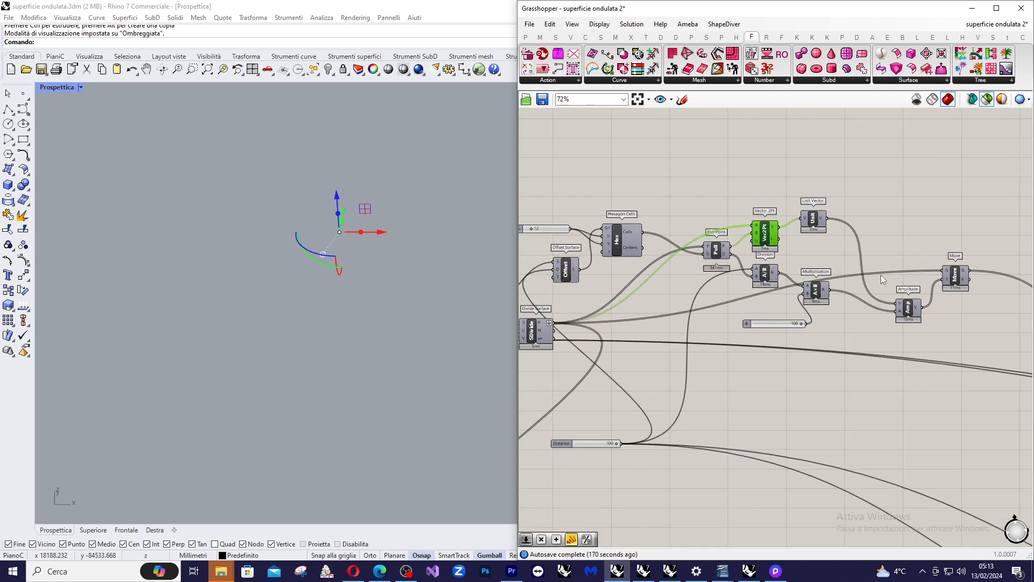
{"action": "scroll", "coordinate": [787, 229], "scroll_direction": "up", "scroll_amount": 1}
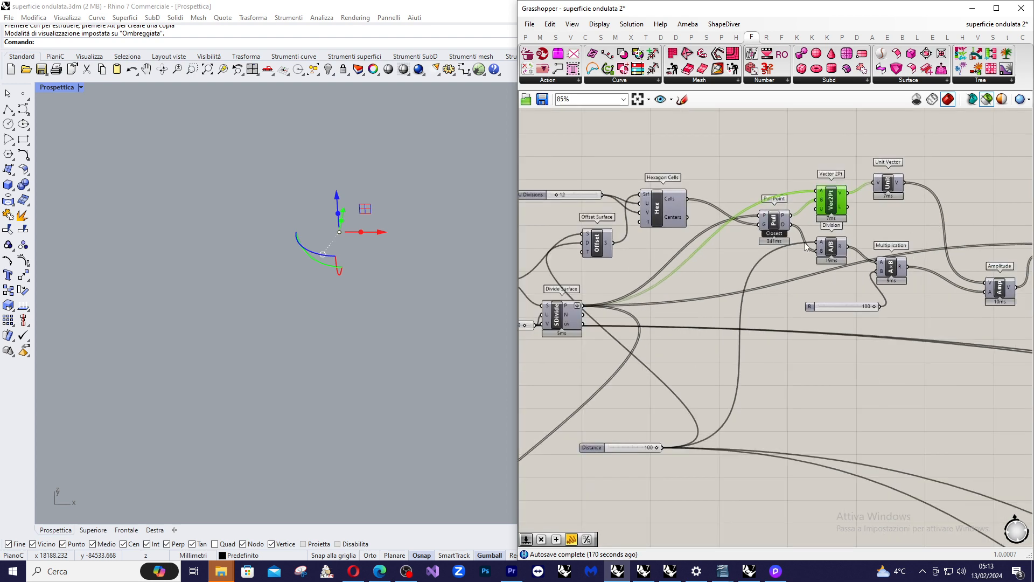
{"action": "mouse_move", "coordinate": [787, 229]}
{"action": "scroll", "coordinate": [929, 240], "scroll_direction": "up", "scroll_amount": 2}
{"action": "mouse_move", "coordinate": [811, 255]}
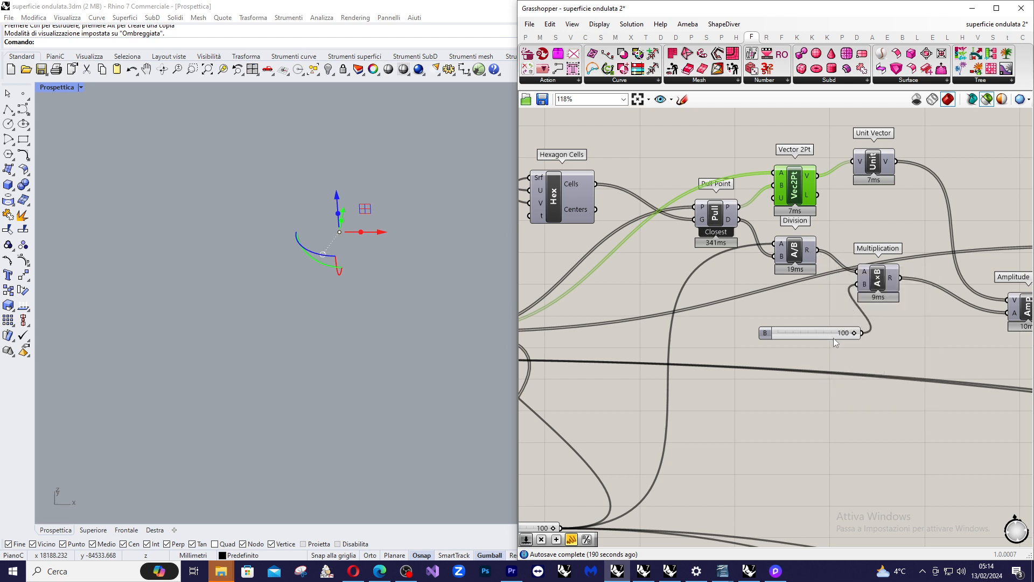
Step: Inspect the Multiplication output feeding Amplitude, and shift the Amplitude component slightly upward on the canvas
{"action": "scroll", "coordinate": [719, 303], "scroll_direction": "down", "scroll_amount": 3}
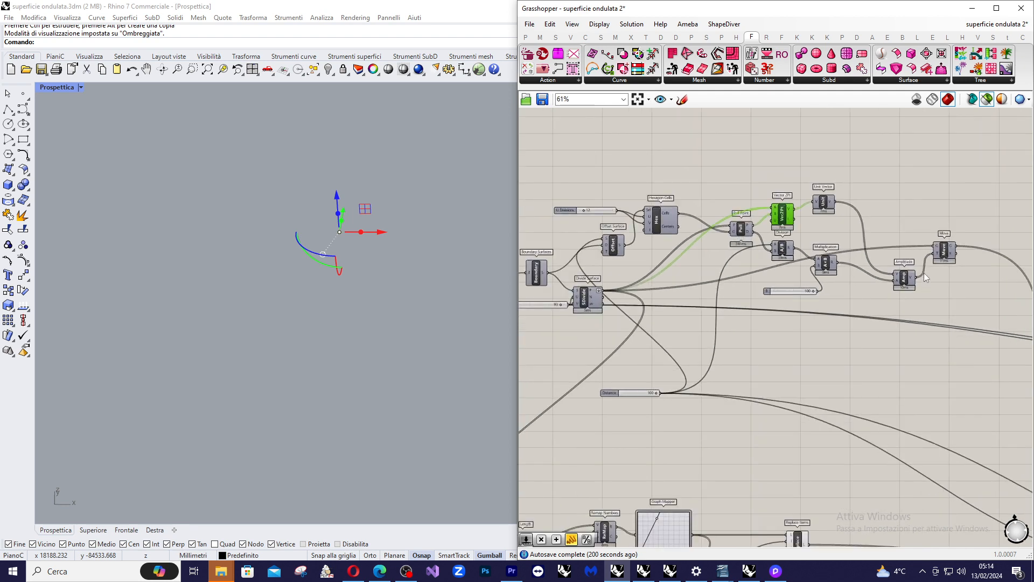
{"action": "scroll", "coordinate": [924, 273], "scroll_direction": "up", "scroll_amount": 2}
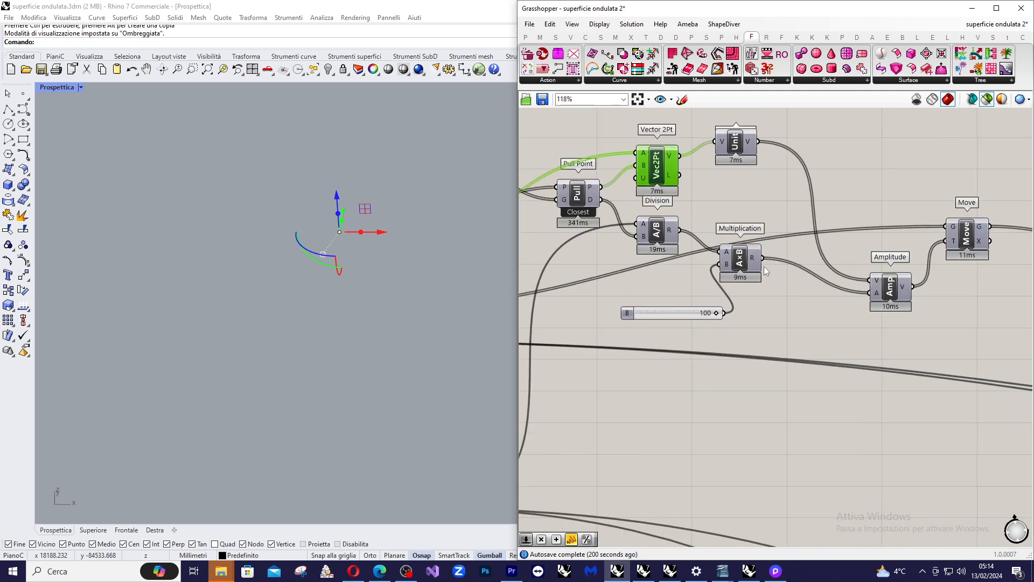
{"action": "mouse_move", "coordinate": [756, 262]}
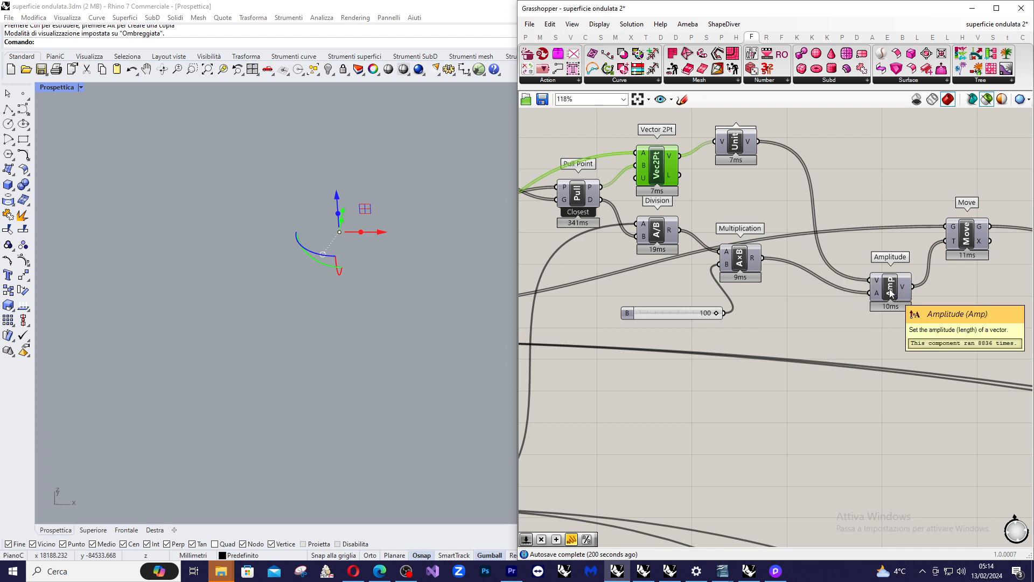
{"action": "left_click_drag", "start_coordinate": [891, 291], "coordinate": [879, 269]}
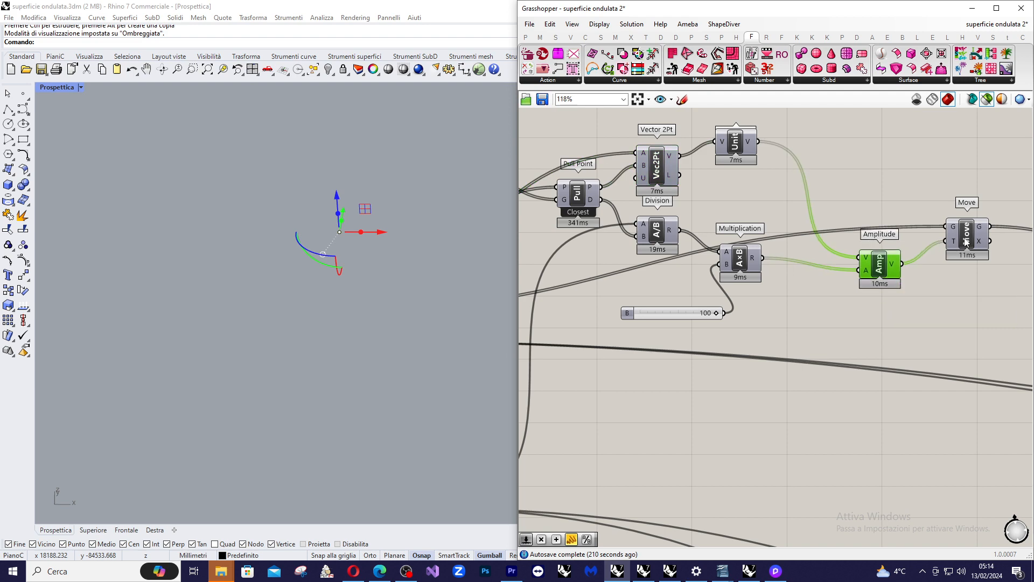
Step: Trace the Divide Surface points into Move, then select the Move component and inspect its displaced points from several angles
{"action": "scroll", "coordinate": [959, 228], "scroll_direction": "down", "scroll_amount": 1}
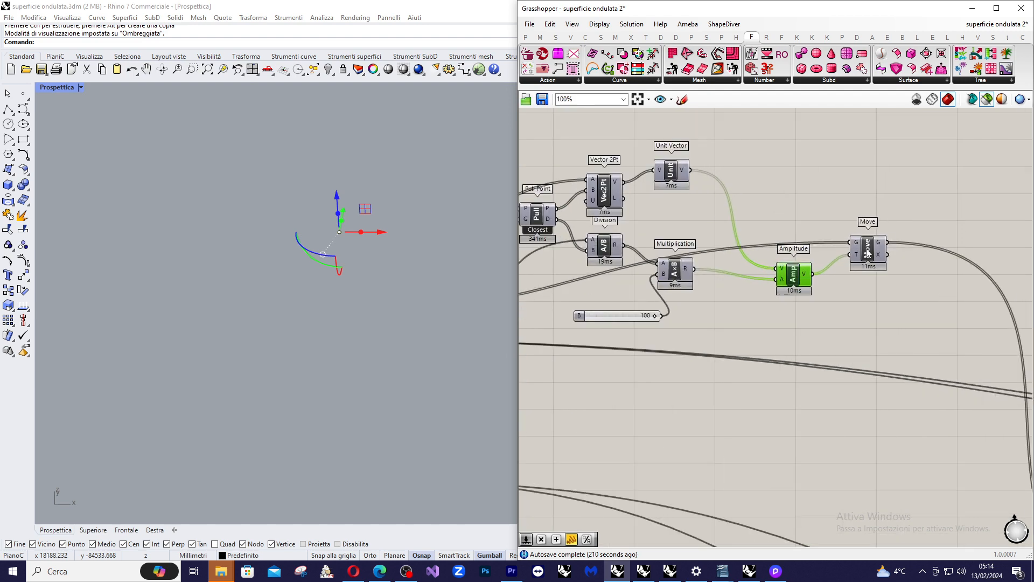
{"action": "scroll", "coordinate": [867, 251], "scroll_direction": "down", "scroll_amount": 1}
{"action": "scroll", "coordinate": [867, 251], "scroll_direction": "down", "scroll_amount": 3}
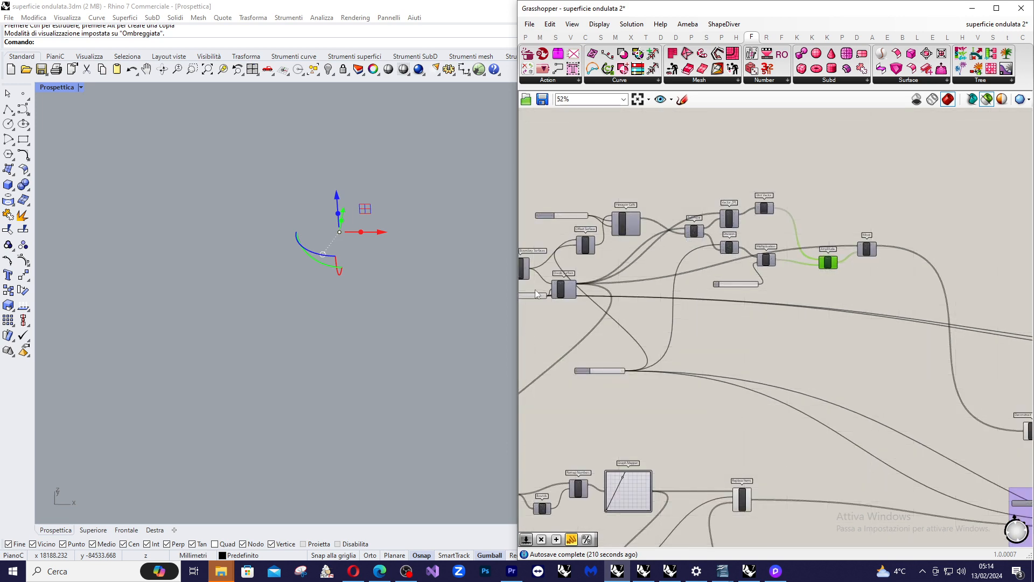
{"action": "scroll", "coordinate": [540, 290], "scroll_direction": "up", "scroll_amount": 4}
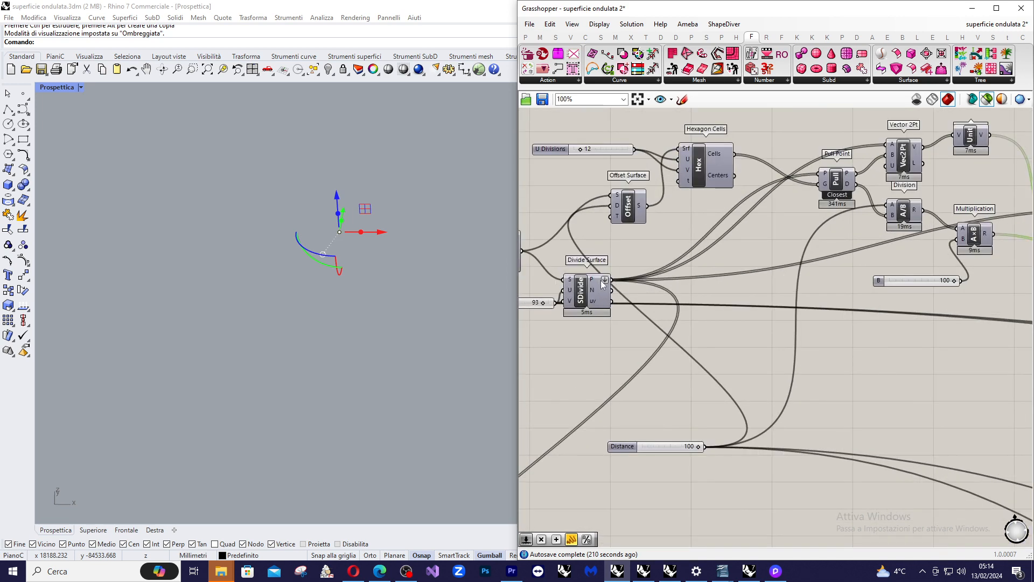
{"action": "scroll", "coordinate": [605, 290], "scroll_direction": "down", "scroll_amount": 5}
{"action": "scroll", "coordinate": [856, 247], "scroll_direction": "up", "scroll_amount": 3}
{"action": "left_click", "coordinate": [851, 249]}
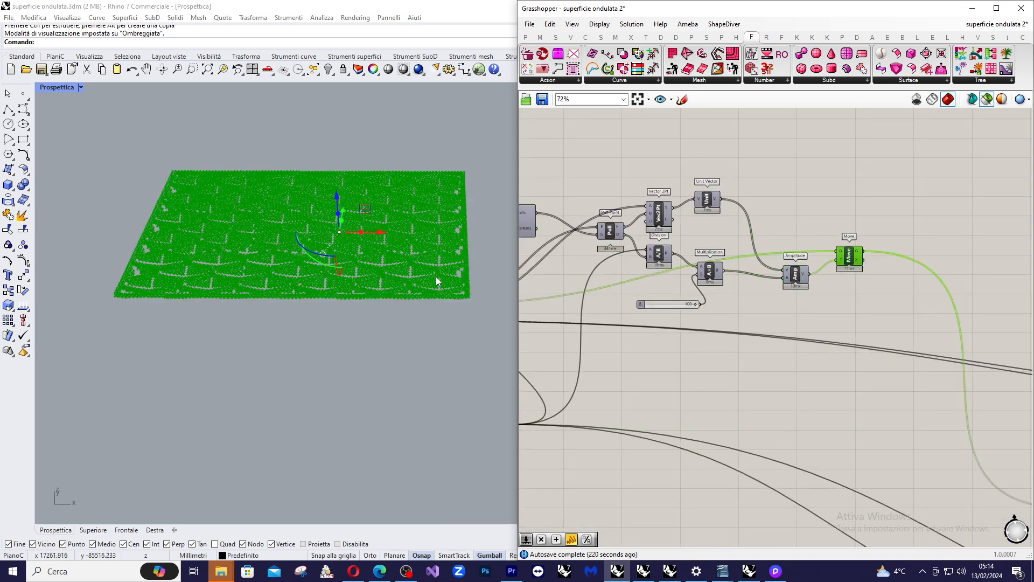
{"action": "right_click_drag", "start_coordinate": [435, 276], "coordinate": [386, 261]}
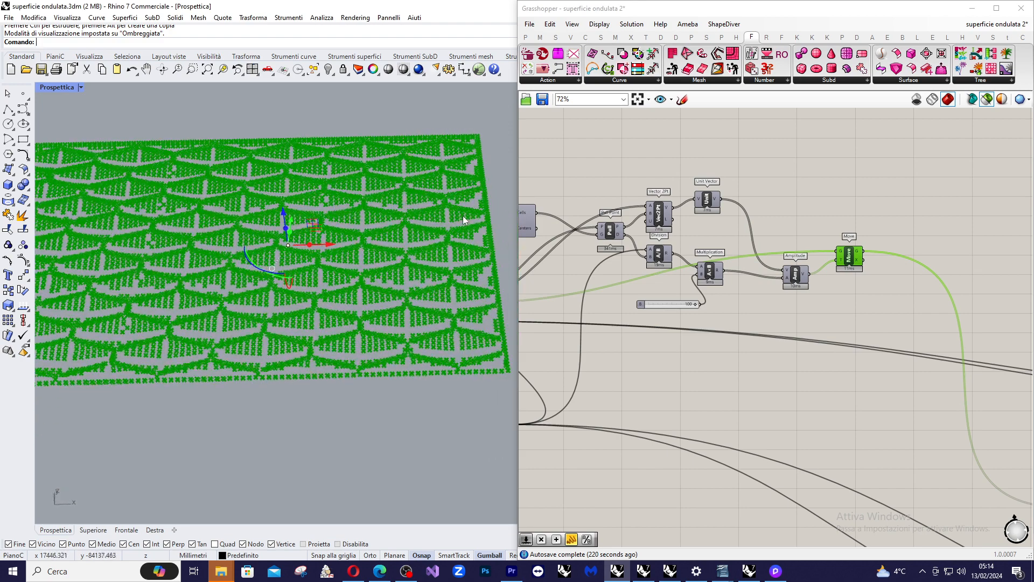
{"action": "scroll", "coordinate": [463, 215], "scroll_direction": "down", "scroll_amount": 3}
{"action": "scroll", "coordinate": [385, 231], "scroll_direction": "up", "scroll_amount": 2}
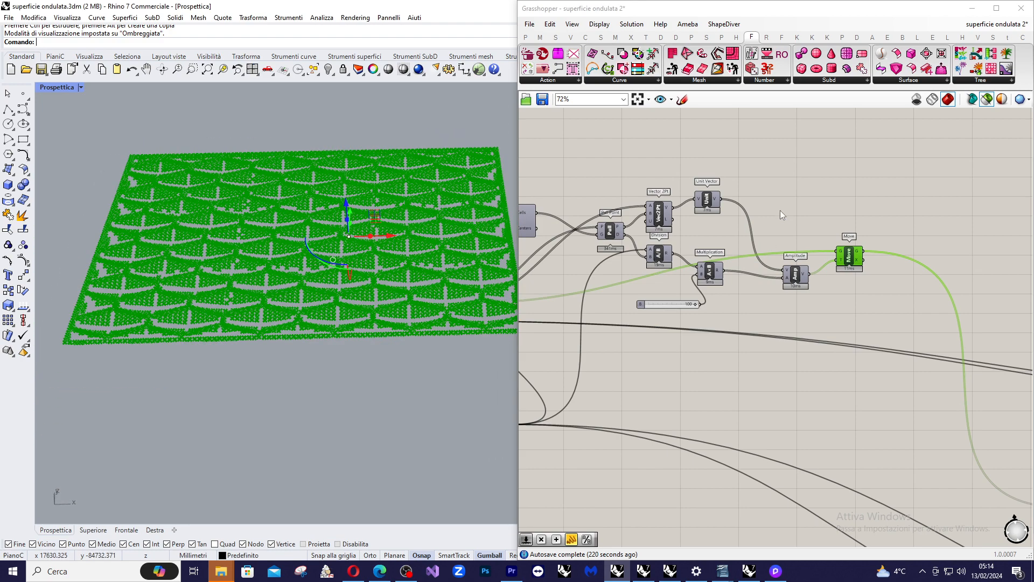
{"action": "right_click_drag", "start_coordinate": [509, 232], "coordinate": [485, 205]}
Step: Follow the Move component's Geometry output along its wire to the Deconstruct component
{"action": "scroll", "coordinate": [857, 210], "scroll_direction": "down", "scroll_amount": 6}
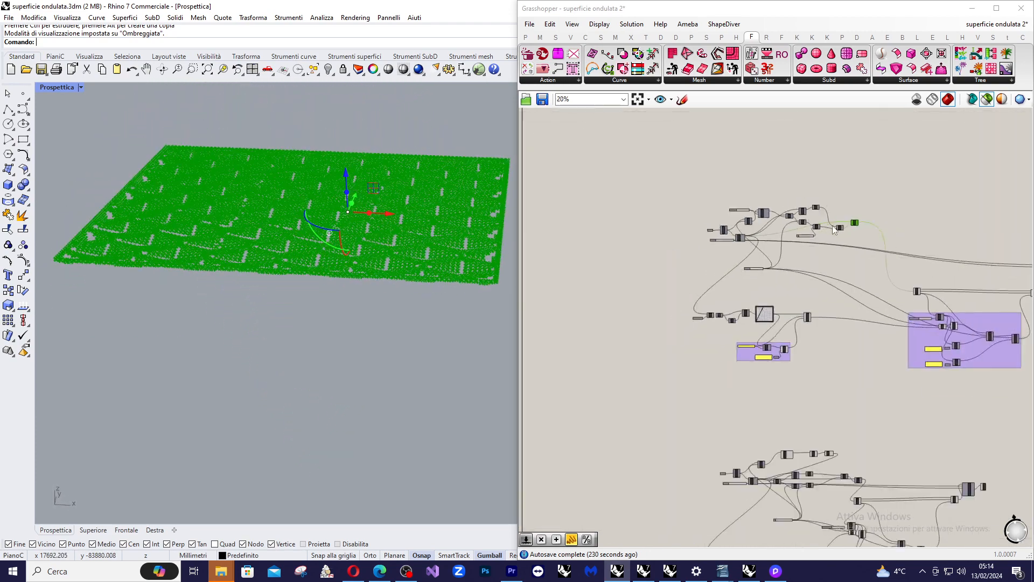
{"action": "scroll", "coordinate": [881, 225], "scroll_direction": "up", "scroll_amount": 5}
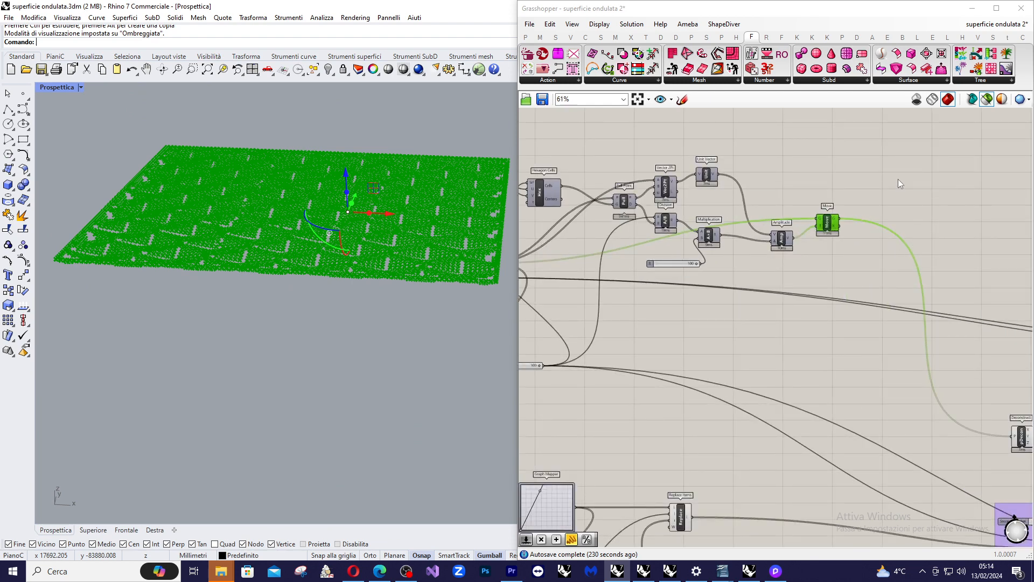
{"action": "scroll", "coordinate": [925, 228], "scroll_direction": "down", "scroll_amount": 1}
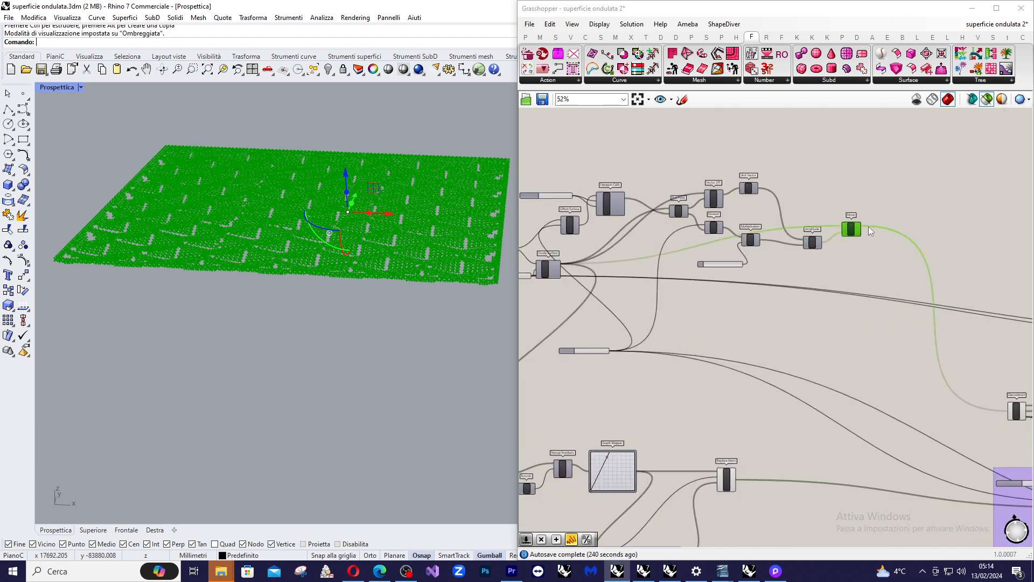
{"action": "scroll", "coordinate": [771, 222], "scroll_direction": "down", "scroll_amount": 2}
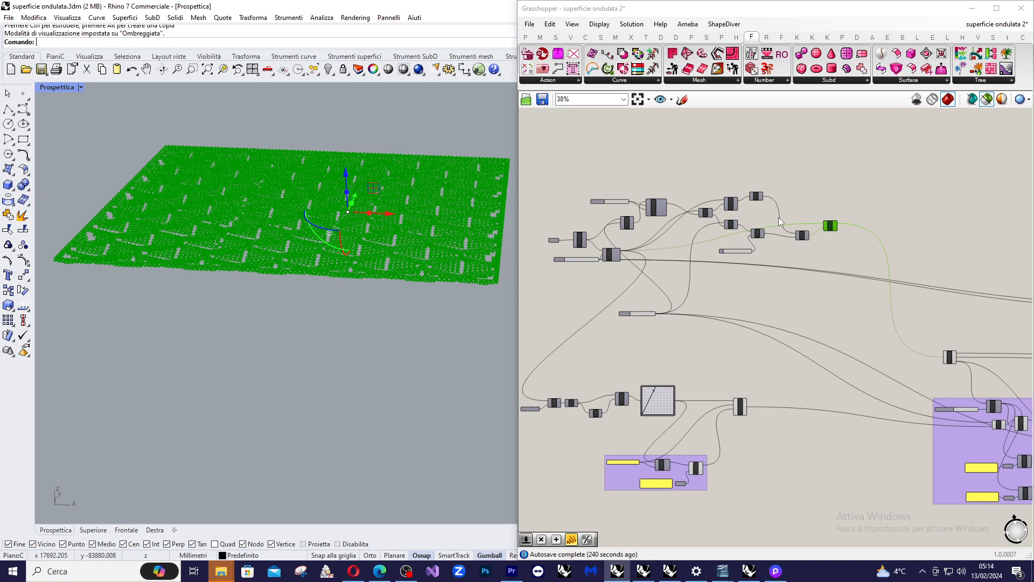
{"action": "scroll", "coordinate": [991, 369], "scroll_direction": "up", "scroll_amount": 6}
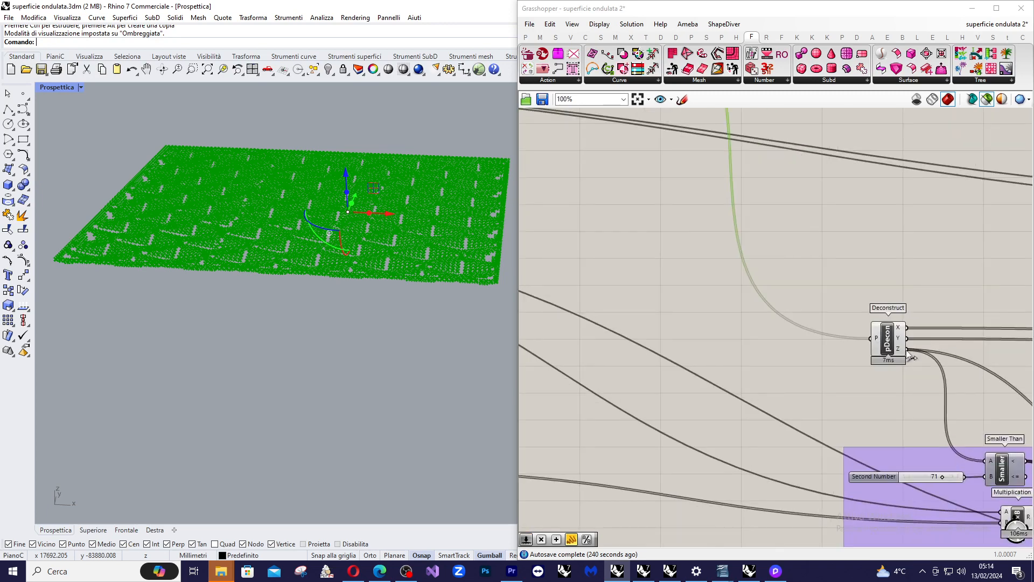
{"action": "scroll", "coordinate": [858, 347], "scroll_direction": "down", "scroll_amount": 5}
{"action": "scroll", "coordinate": [687, 180], "scroll_direction": "up", "scroll_amount": 5}
{"action": "mouse_move", "coordinate": [677, 182]}
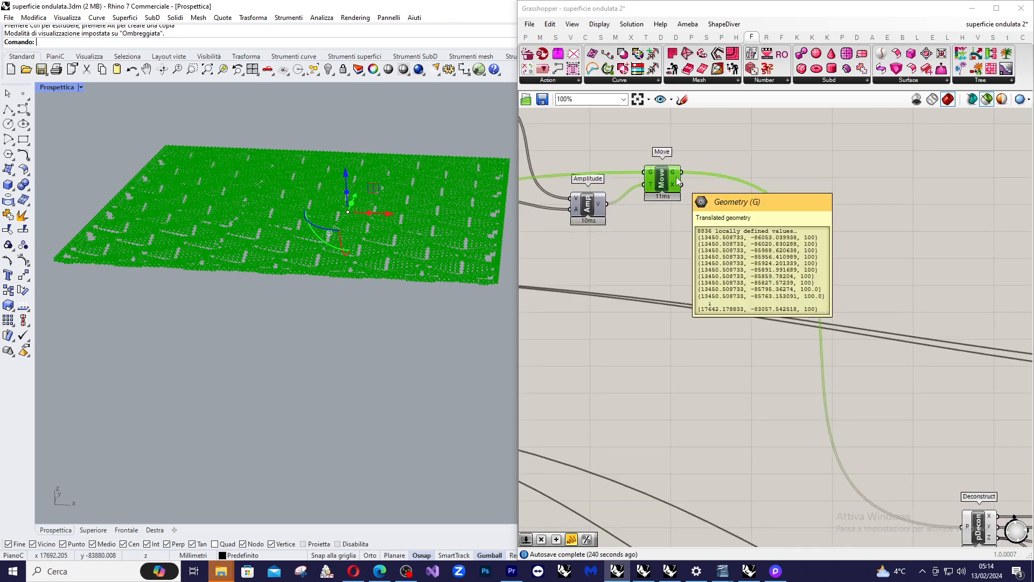
{"action": "scroll", "coordinate": [687, 180], "scroll_direction": "down", "scroll_amount": 3}
{"action": "scroll", "coordinate": [803, 325], "scroll_direction": "up", "scroll_amount": 4}
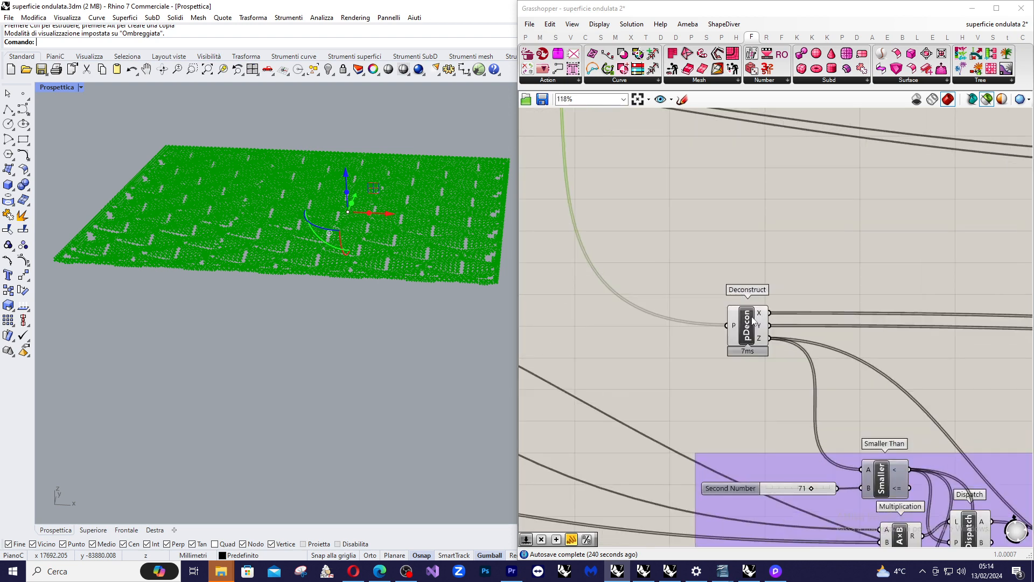
Step: Examine the Deconstruct component's X, Y and Z outputs and its connection from Move
{"action": "scroll", "coordinate": [753, 320], "scroll_direction": "up", "scroll_amount": 6}
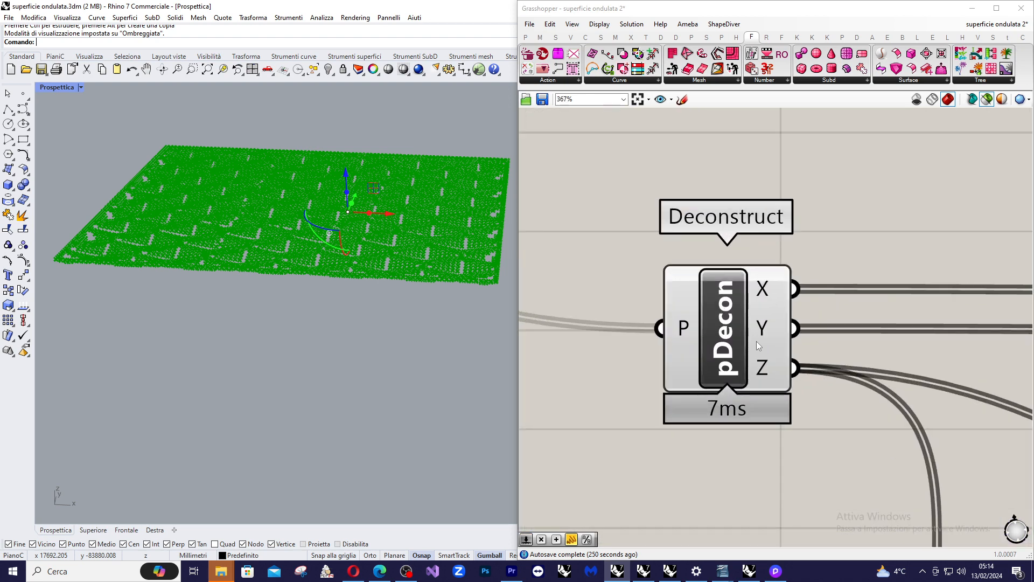
{"action": "scroll", "coordinate": [756, 341], "scroll_direction": "down", "scroll_amount": 10}
{"action": "scroll", "coordinate": [563, 180], "scroll_direction": "up", "scroll_amount": 4}
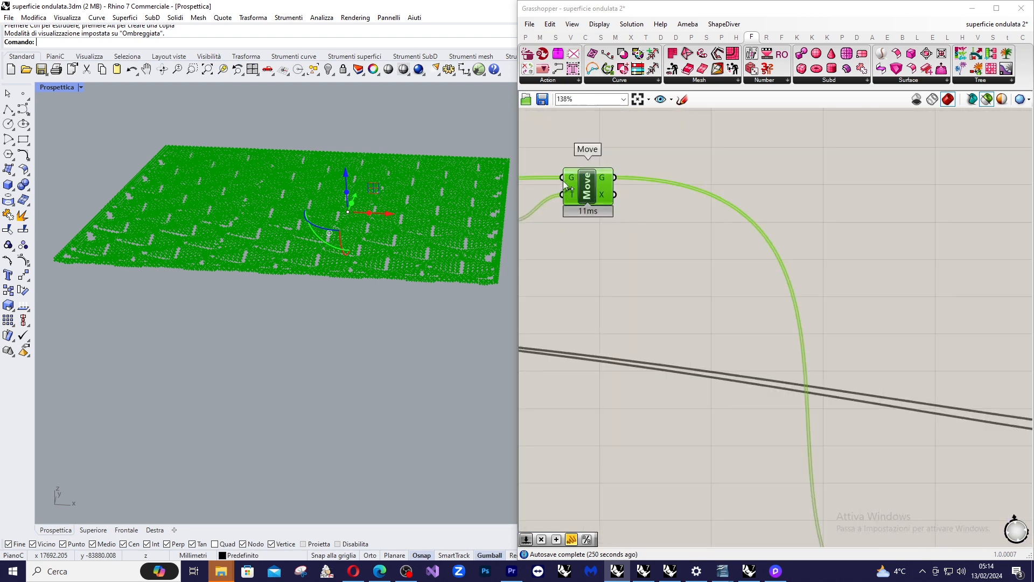
{"action": "scroll", "coordinate": [563, 180], "scroll_direction": "up", "scroll_amount": 2}
{"action": "scroll", "coordinate": [621, 174], "scroll_direction": "down", "scroll_amount": 6}
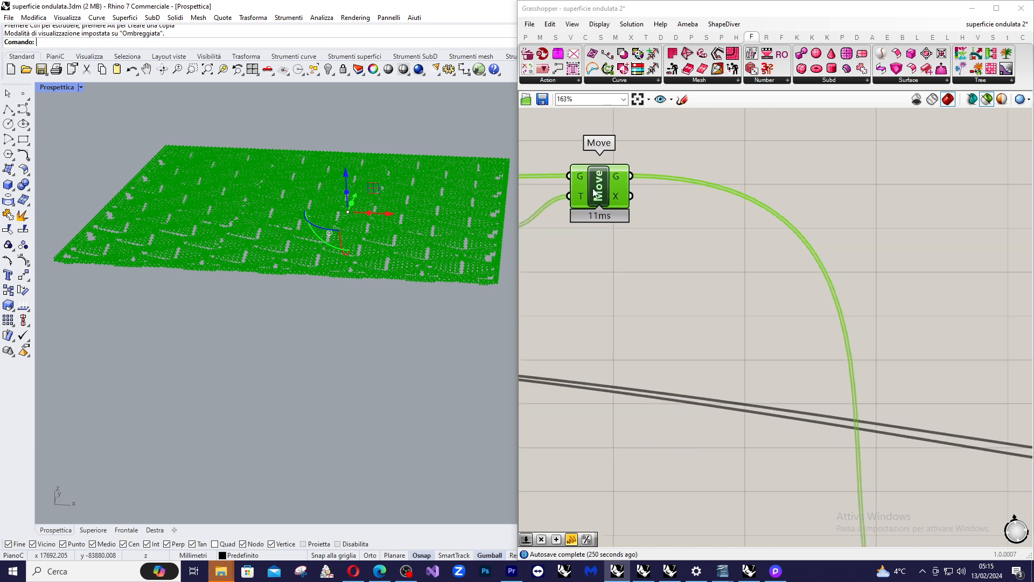
{"action": "scroll", "coordinate": [827, 397], "scroll_direction": "up", "scroll_amount": 6}
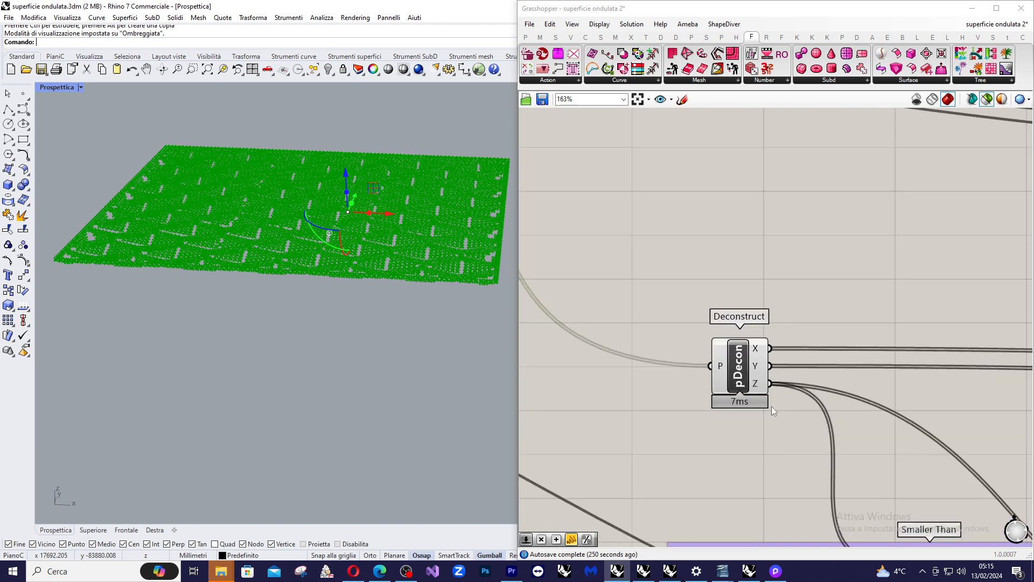
{"action": "scroll", "coordinate": [690, 293], "scroll_direction": "down", "scroll_amount": 3}
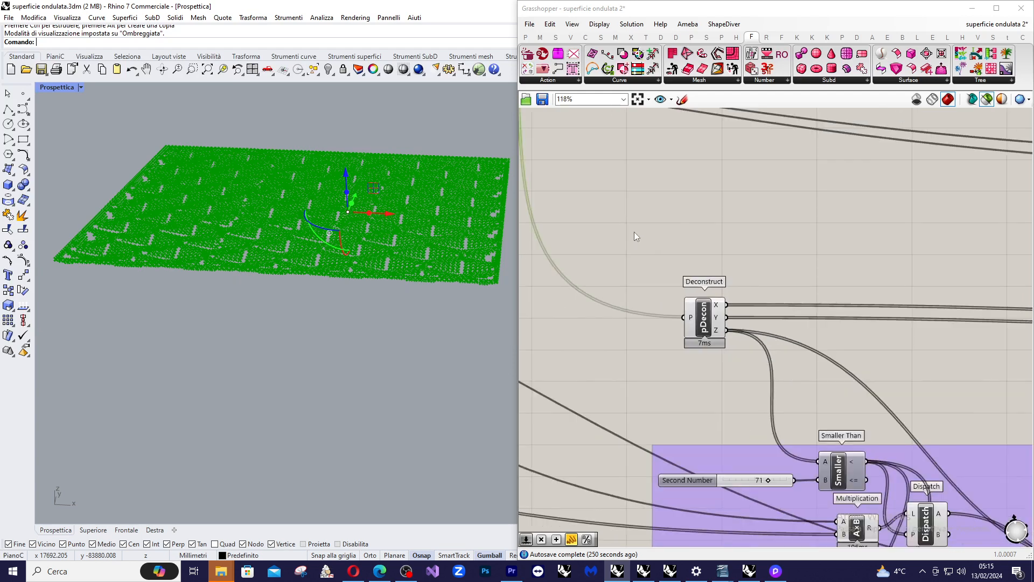
{"action": "scroll", "coordinate": [695, 301], "scroll_direction": "up", "scroll_amount": 1}
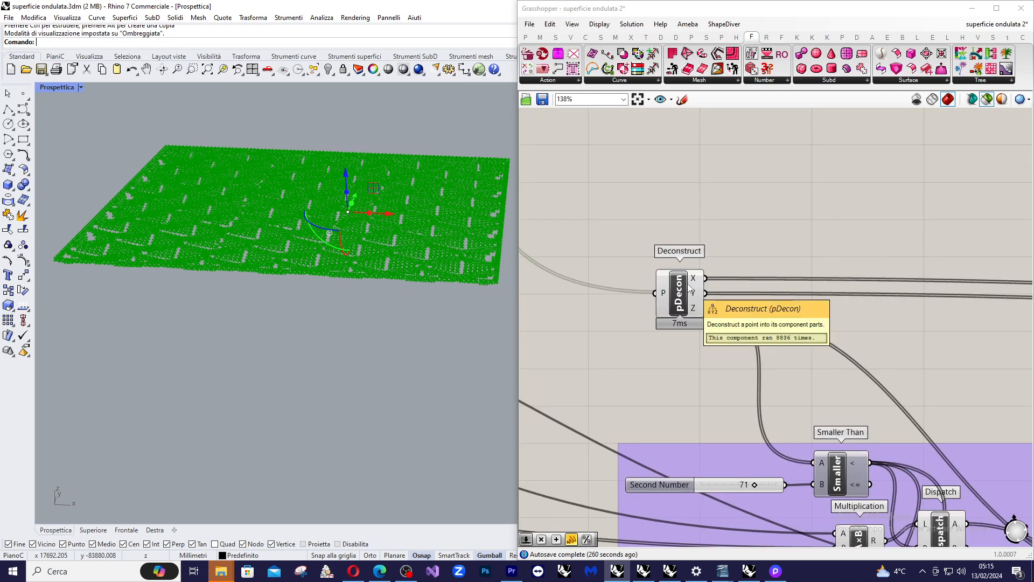
Step: Select the Construct Point component and shift it slightly, highlighting its points and its input wires from Deconstruct
{"action": "scroll", "coordinate": [694, 301], "scroll_direction": "down", "scroll_amount": 7}
{"action": "scroll", "coordinate": [843, 293], "scroll_direction": "up", "scroll_amount": 3}
{"action": "left_click_drag", "start_coordinate": [950, 292], "coordinate": [914, 280]}
{"action": "scroll", "coordinate": [585, 287], "scroll_direction": "up", "scroll_amount": 1}
{"action": "scroll", "coordinate": [585, 287], "scroll_direction": "up", "scroll_amount": 1}
{"action": "scroll", "coordinate": [617, 296], "scroll_direction": "down", "scroll_amount": 1}
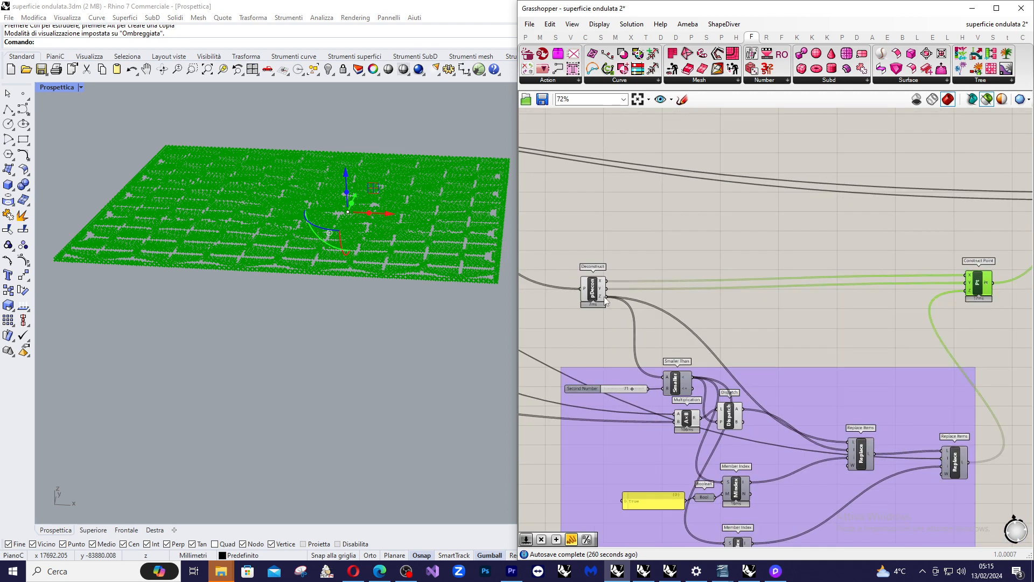
Step: Examine how Deconstruct's X and Y outputs go to Construct Point while Z feeds Smaller Than in the purple group
{"action": "scroll", "coordinate": [604, 298], "scroll_direction": "up", "scroll_amount": 3}
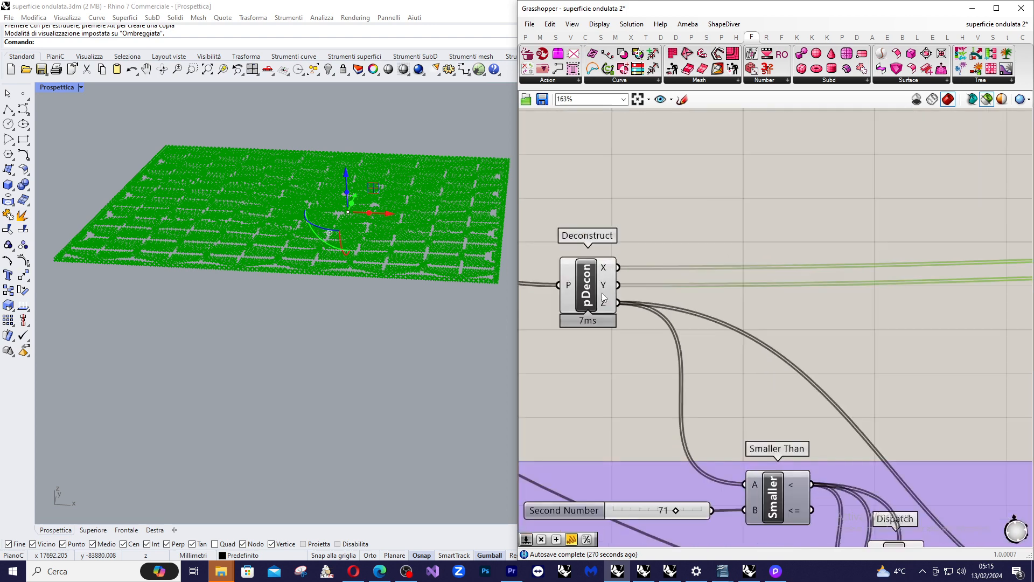
{"action": "scroll", "coordinate": [605, 299], "scroll_direction": "up", "scroll_amount": 1}
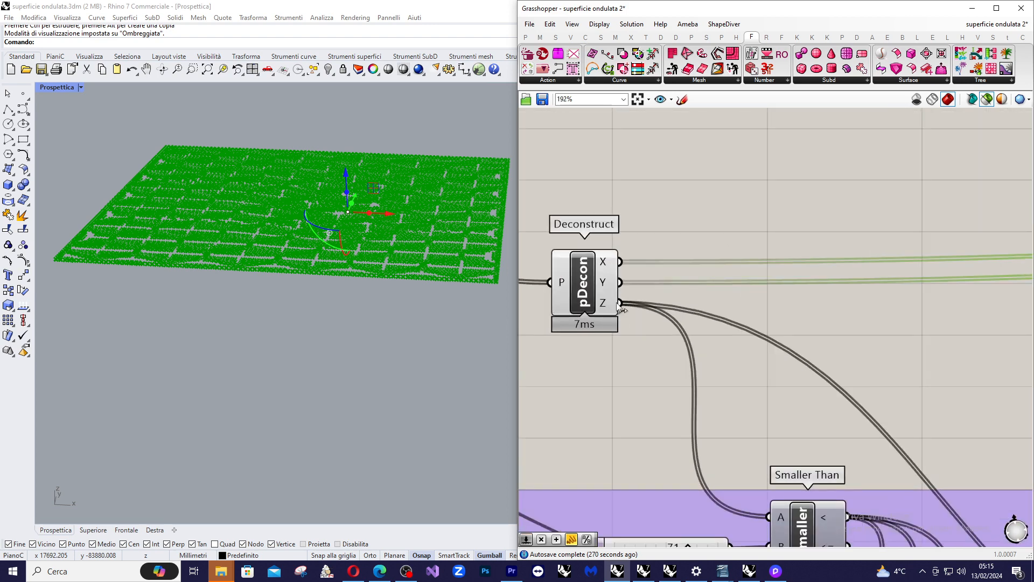
{"action": "scroll", "coordinate": [784, 281], "scroll_direction": "down", "scroll_amount": 1}
{"action": "scroll", "coordinate": [787, 279], "scroll_direction": "down", "scroll_amount": 2}
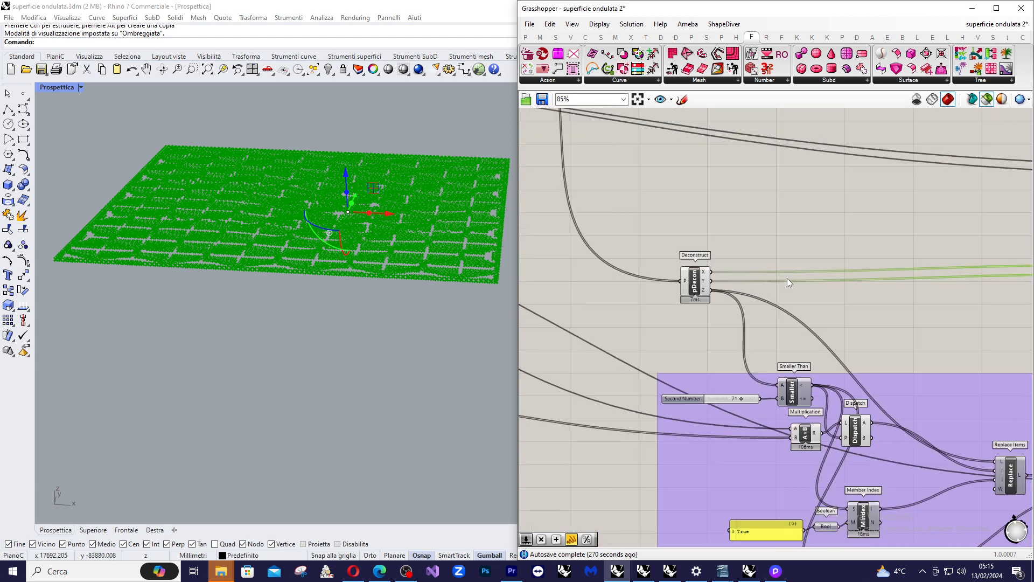
{"action": "scroll", "coordinate": [787, 278], "scroll_direction": "down", "scroll_amount": 4}
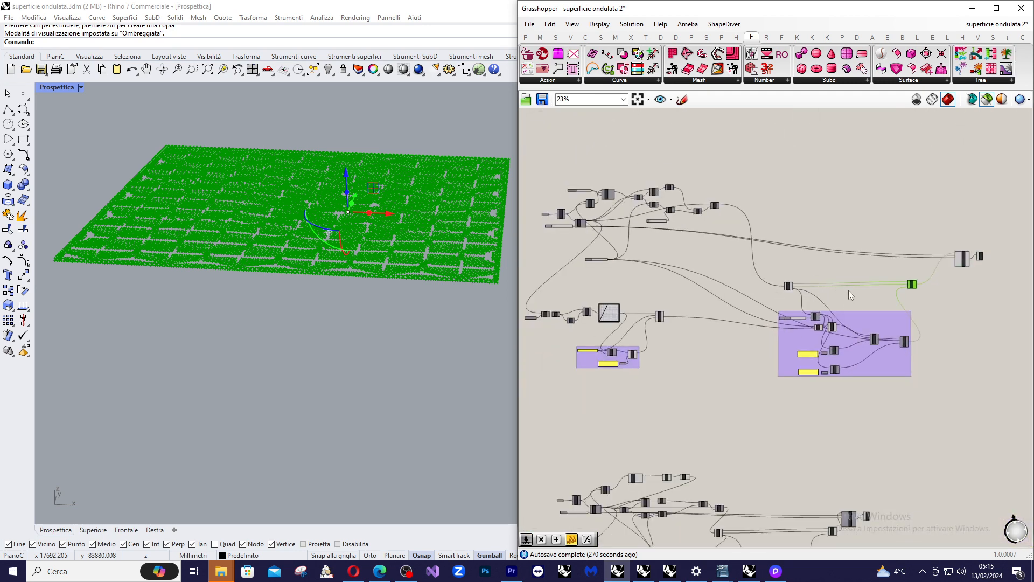
{"action": "scroll", "coordinate": [856, 278], "scroll_direction": "up", "scroll_amount": 2}
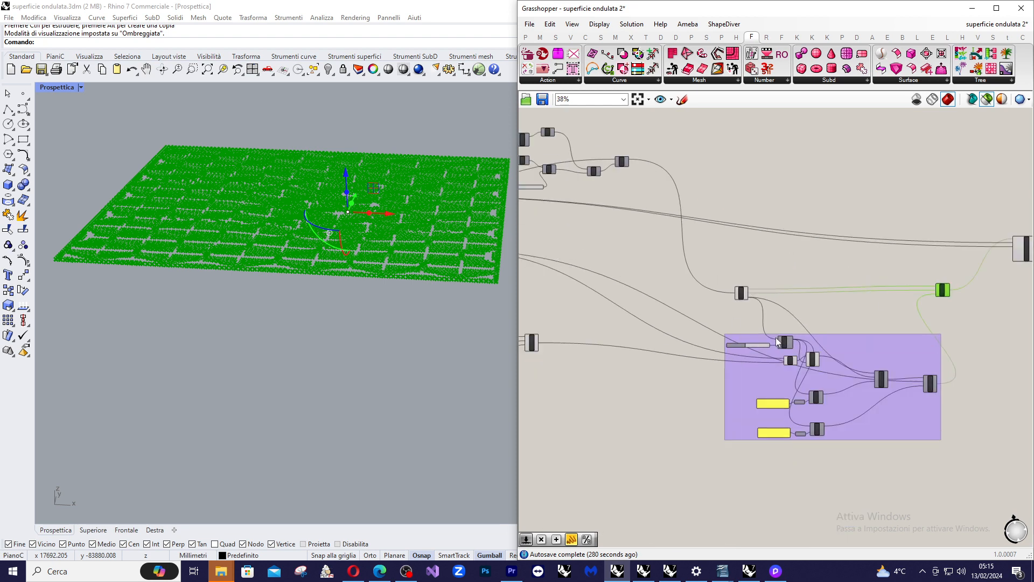
{"action": "scroll", "coordinate": [757, 306], "scroll_direction": "up", "scroll_amount": 6}
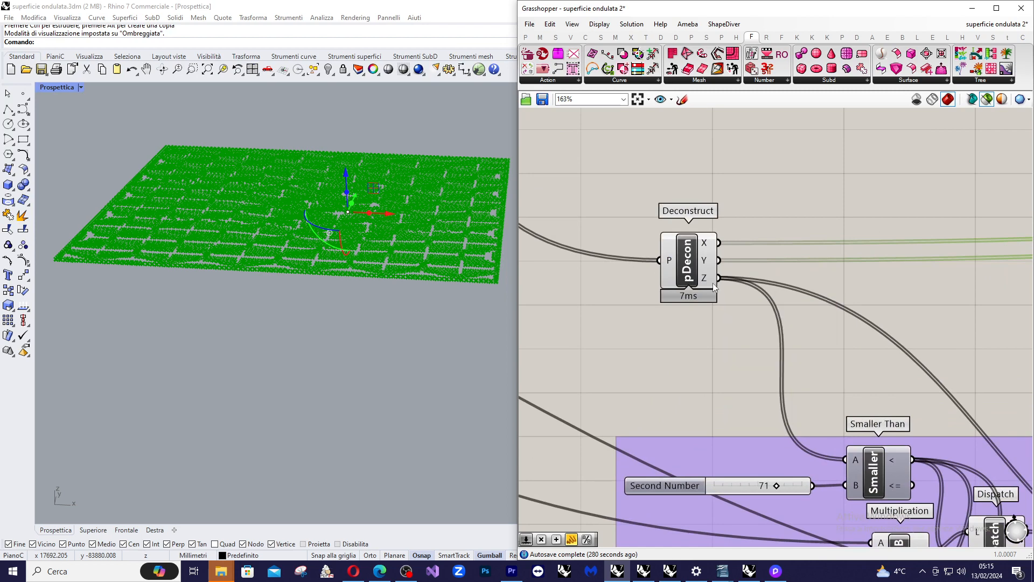
Step: Trace Deconstruct's Z output through the purple group's Replace Items components to Construct Point's Z input
{"action": "scroll", "coordinate": [805, 293], "scroll_direction": "down", "scroll_amount": 1}
{"action": "scroll", "coordinate": [894, 307], "scroll_direction": "down", "scroll_amount": 5}
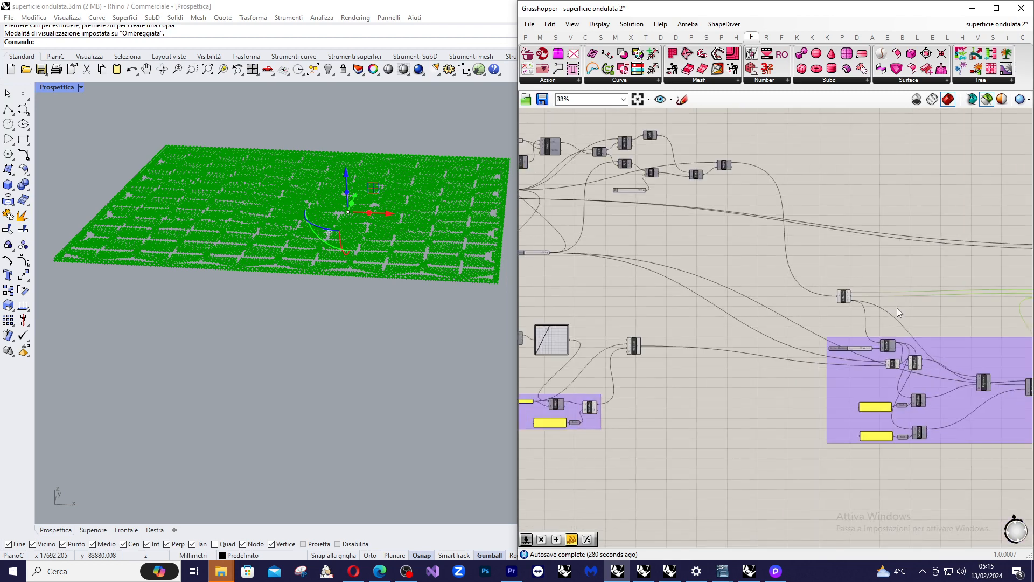
{"action": "scroll", "coordinate": [857, 299], "scroll_direction": "up", "scroll_amount": 5}
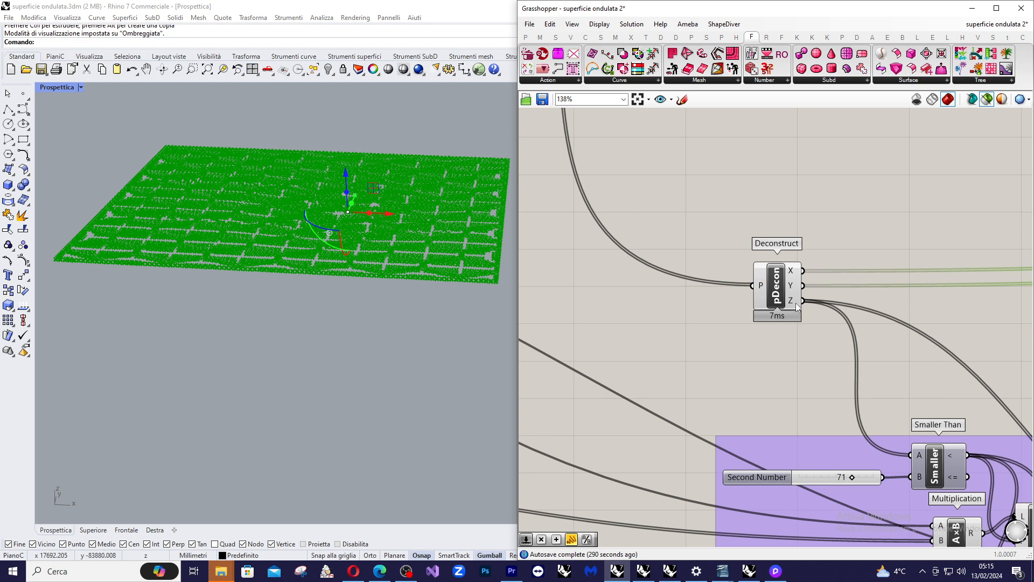
{"action": "scroll", "coordinate": [798, 311], "scroll_direction": "down", "scroll_amount": 1}
{"action": "scroll", "coordinate": [813, 294], "scroll_direction": "down", "scroll_amount": 3}
{"action": "scroll", "coordinate": [731, 293], "scroll_direction": "down", "scroll_amount": 2}
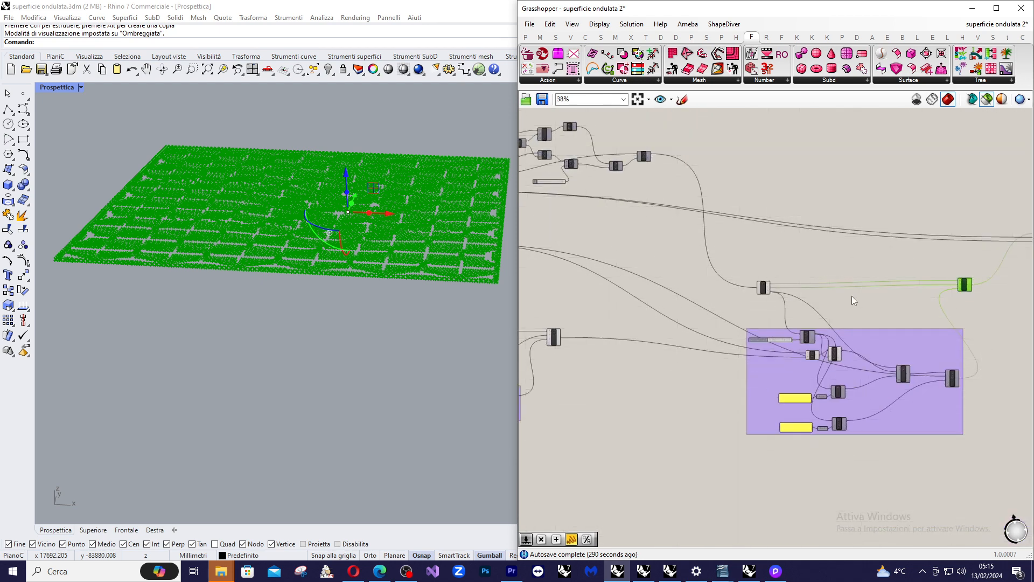
{"action": "scroll", "coordinate": [944, 304], "scroll_direction": "up", "scroll_amount": 3}
{"action": "scroll", "coordinate": [973, 279], "scroll_direction": "up", "scroll_amount": 4}
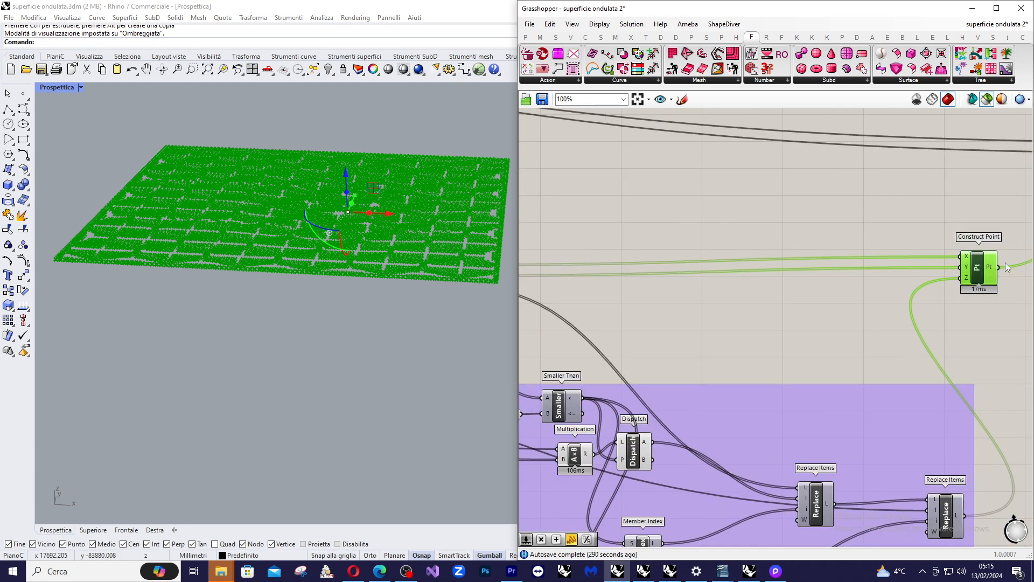
{"action": "scroll", "coordinate": [994, 256], "scroll_direction": "down", "scroll_amount": 3}
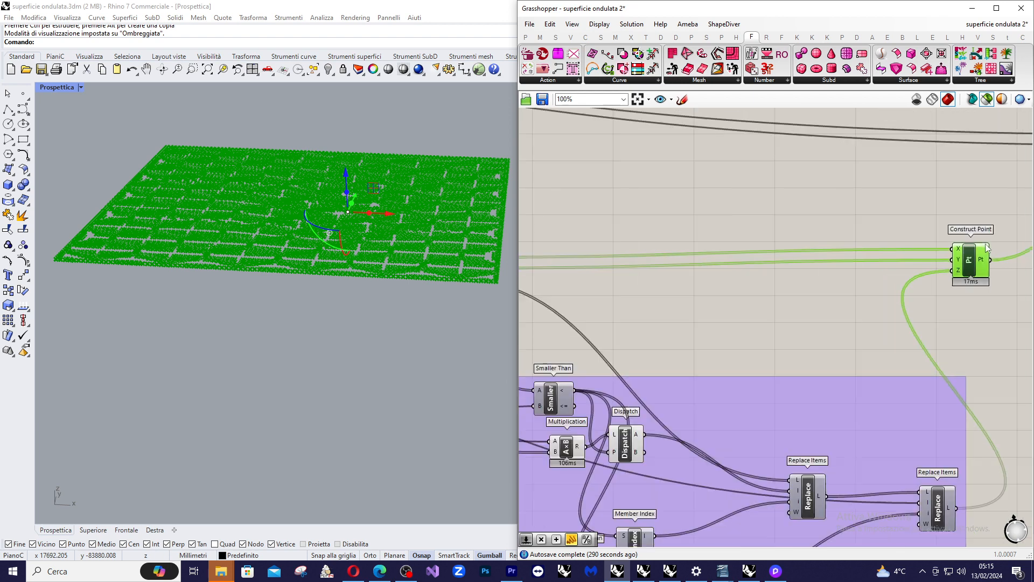
Step: Locate the attractor branch below Divide Surface and select its Point parameter, attractor point 2
{"action": "scroll", "coordinate": [994, 256], "scroll_direction": "down", "scroll_amount": 1}
{"action": "scroll", "coordinate": [997, 269], "scroll_direction": "down", "scroll_amount": 2}
{"action": "scroll", "coordinate": [679, 363], "scroll_direction": "down", "scroll_amount": 1}
{"action": "scroll", "coordinate": [629, 319], "scroll_direction": "up", "scroll_amount": 3}
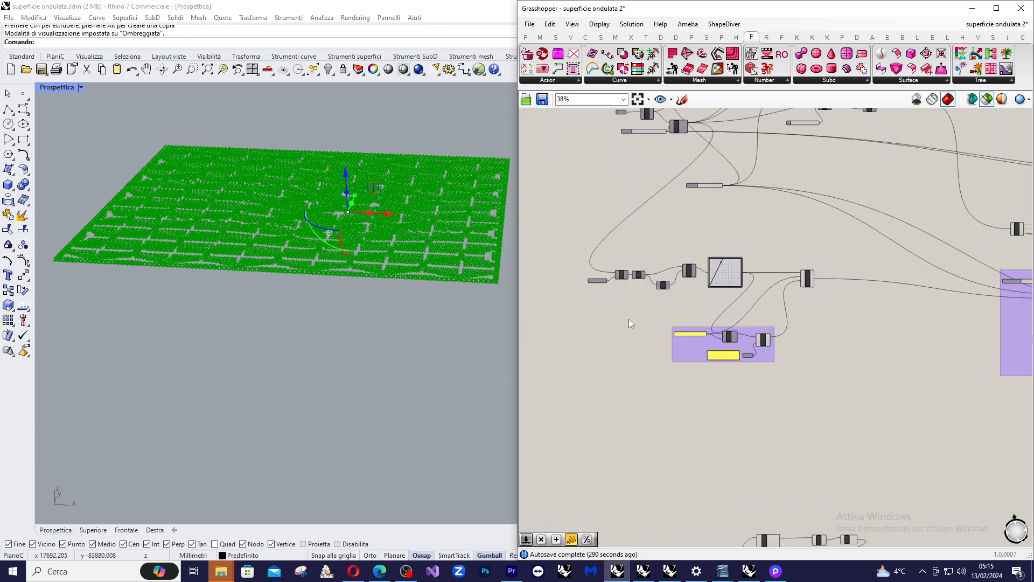
{"action": "scroll", "coordinate": [650, 328], "scroll_direction": "down", "scroll_amount": 3}
{"action": "scroll", "coordinate": [666, 176], "scroll_direction": "up", "scroll_amount": 3}
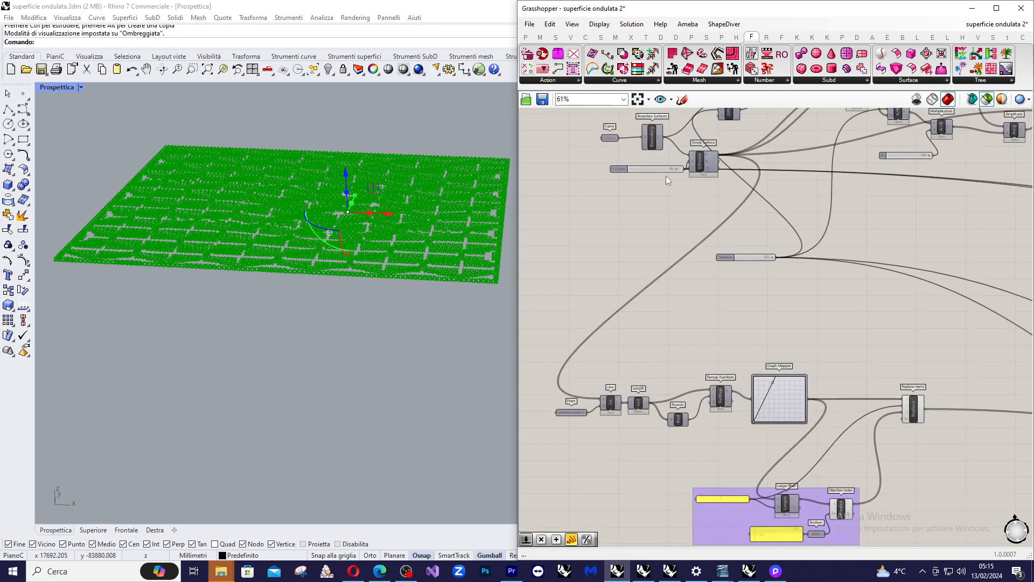
{"action": "scroll", "coordinate": [560, 425], "scroll_direction": "up", "scroll_amount": 1}
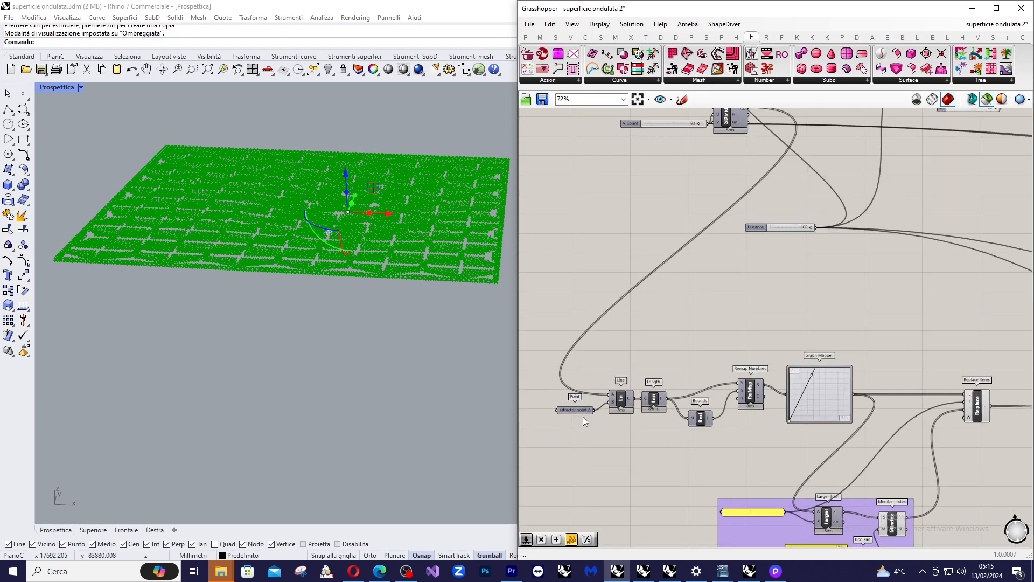
{"action": "left_click", "coordinate": [579, 412]}
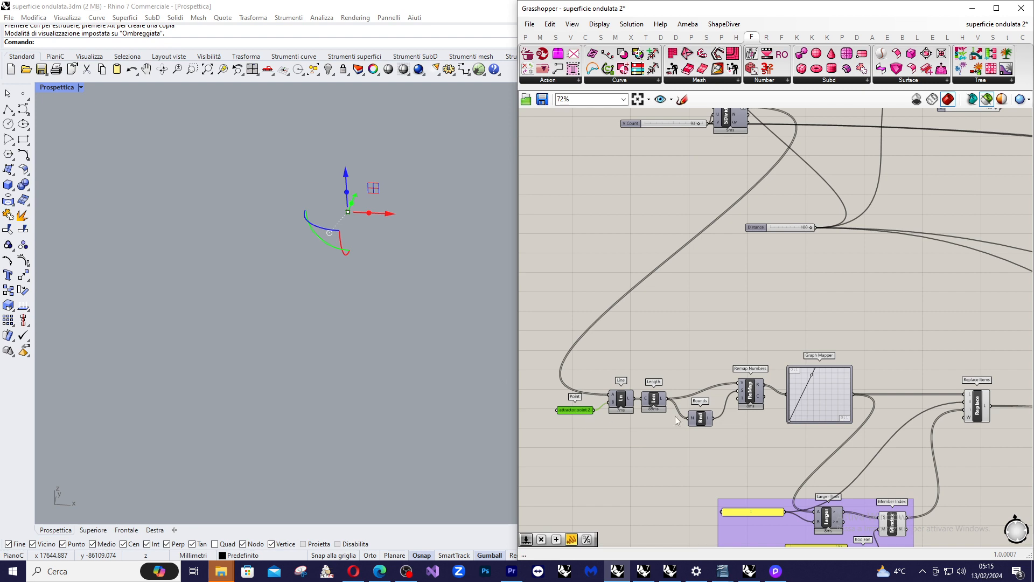
Step: Add the Line and Length components to the selection to highlight the connections from the grid points to the attractor point
{"action": "scroll", "coordinate": [620, 399], "scroll_direction": "down", "scroll_amount": 1}
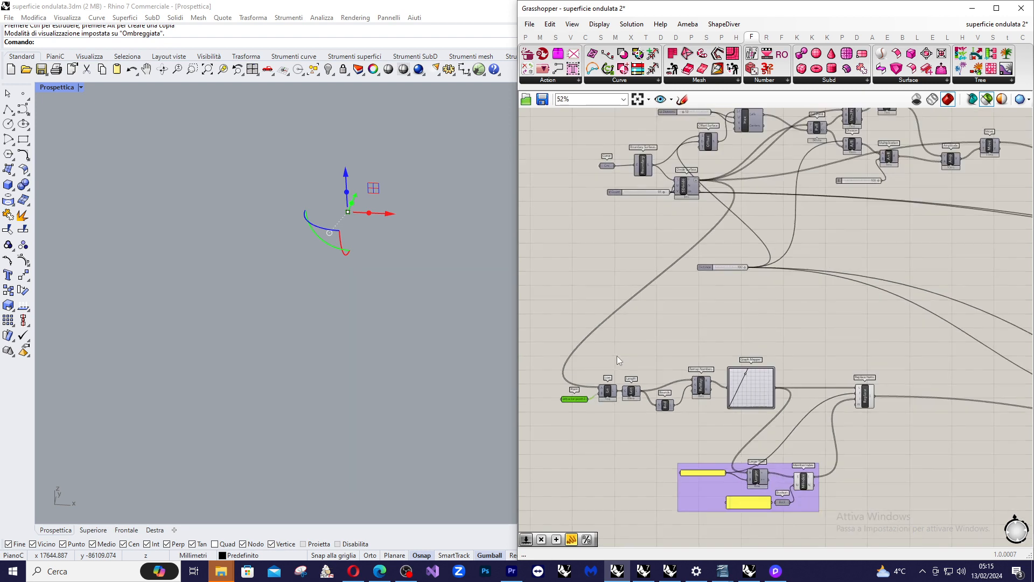
{"action": "scroll", "coordinate": [570, 417], "scroll_direction": "up", "scroll_amount": 1}
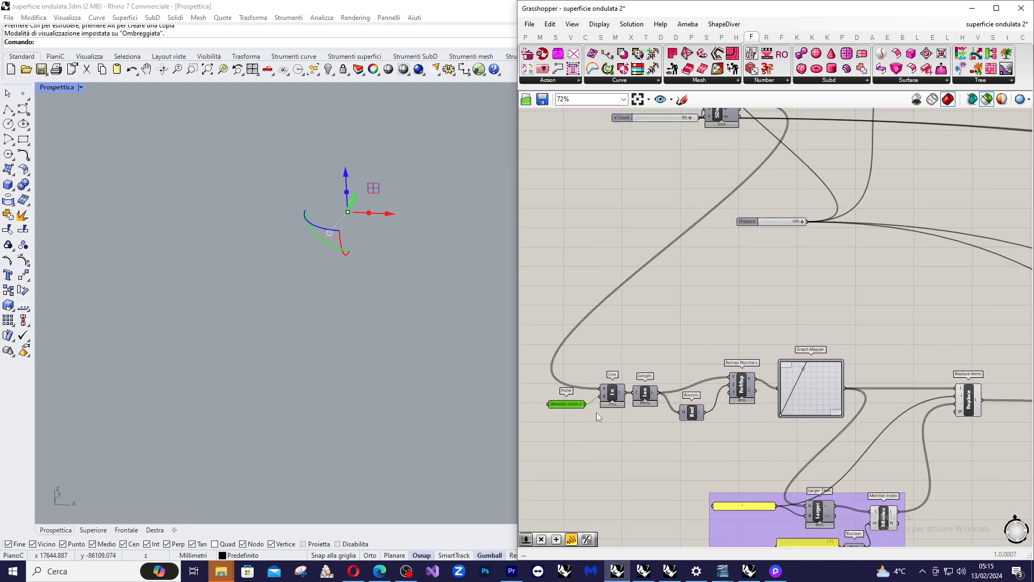
{"action": "left_click", "coordinate": [610, 396], "text": "shift"}
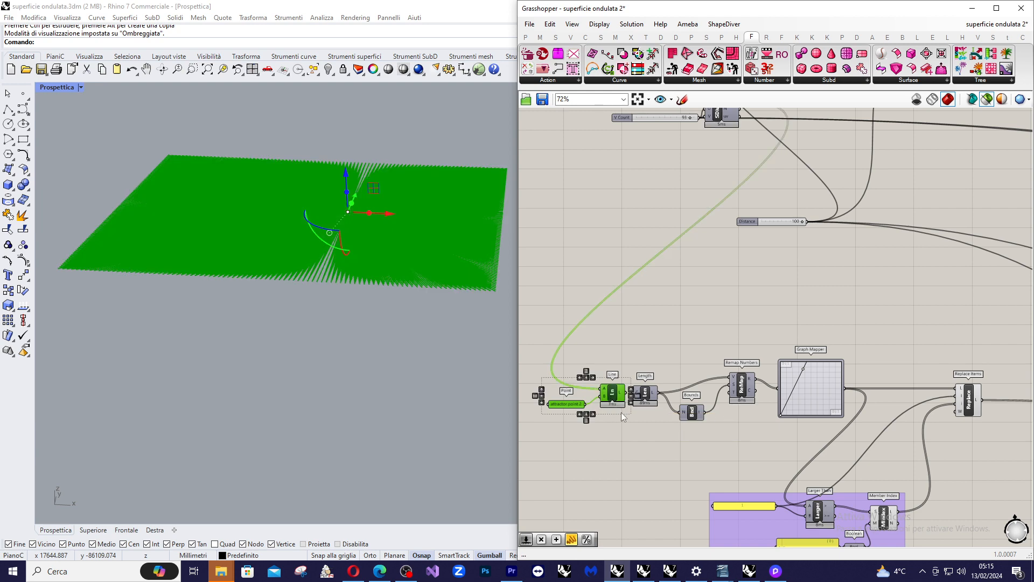
{"action": "scroll", "coordinate": [644, 410], "scroll_direction": "up", "scroll_amount": 2}
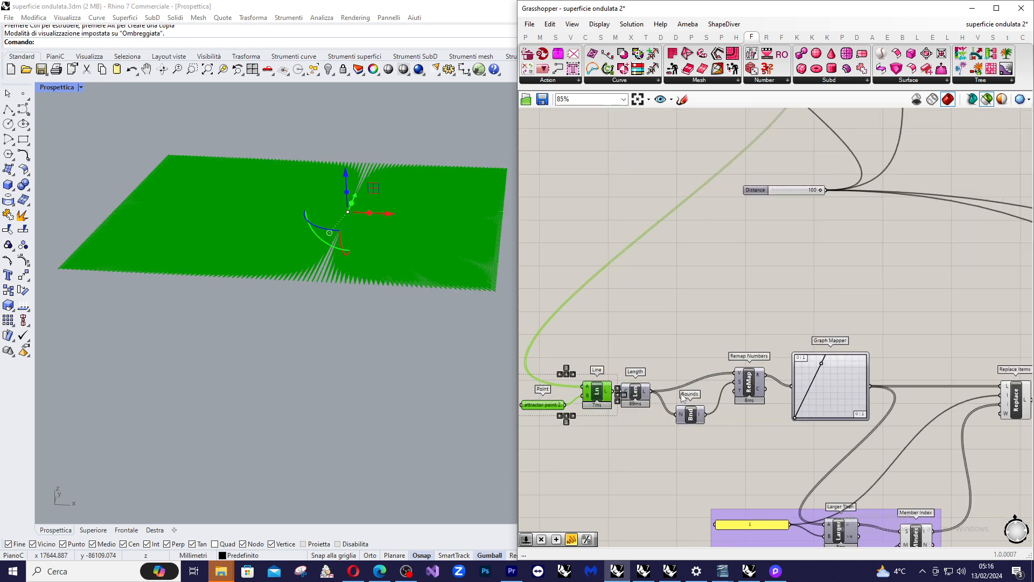
{"action": "scroll", "coordinate": [579, 421], "scroll_direction": "up", "scroll_amount": 2}
{"action": "scroll", "coordinate": [722, 339], "scroll_direction": "down", "scroll_amount": 2}
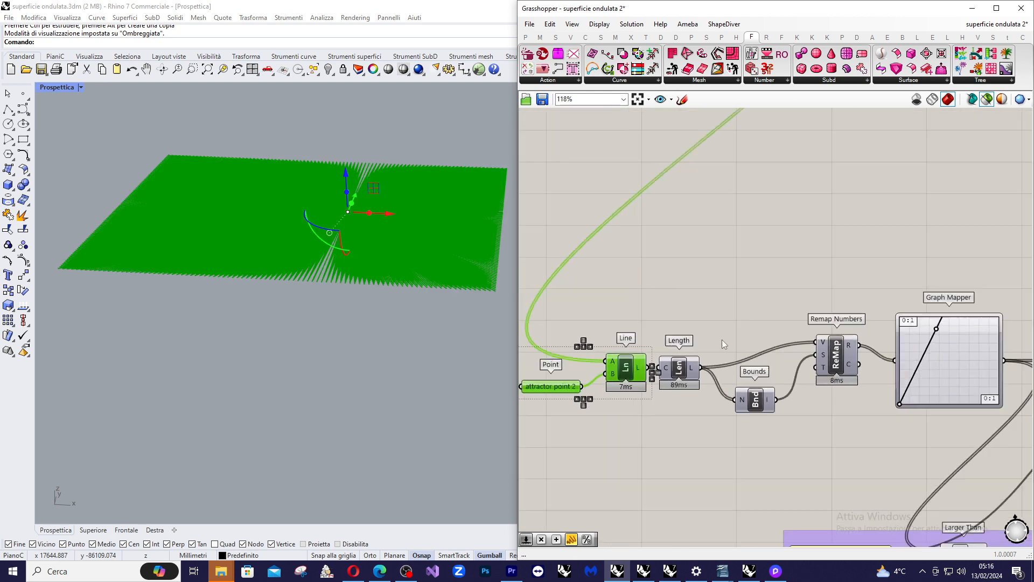
{"action": "left_click", "coordinate": [687, 365], "text": "shift"}
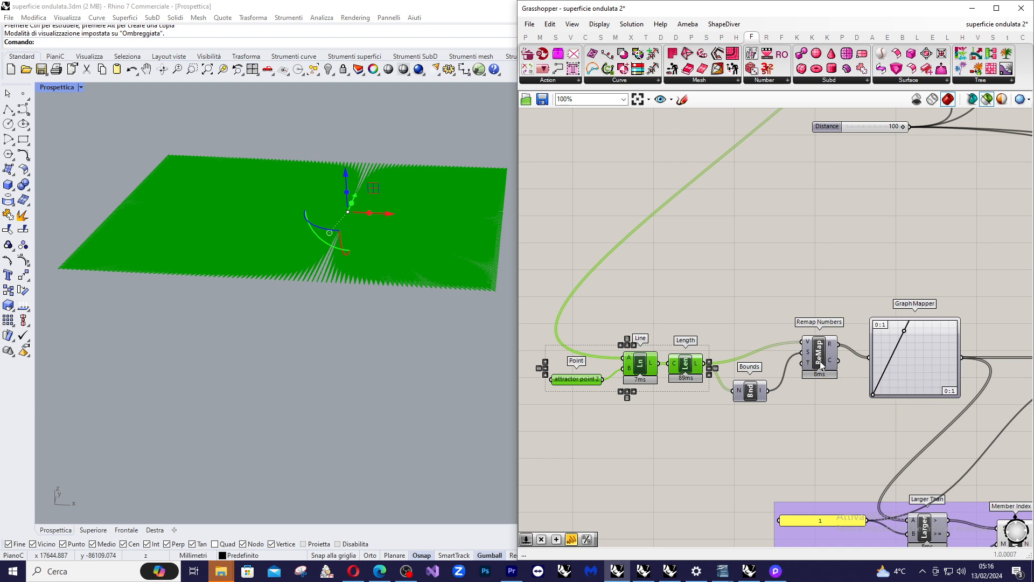
Step: Move the Remap Numbers component slightly down, keeping it selected to highlight its wires from Length and Bounds and to Graph Mapper
{"action": "left_click_drag", "start_coordinate": [820, 362], "coordinate": [819, 369]}
{"action": "scroll", "coordinate": [727, 344], "scroll_direction": "down", "scroll_amount": 4}
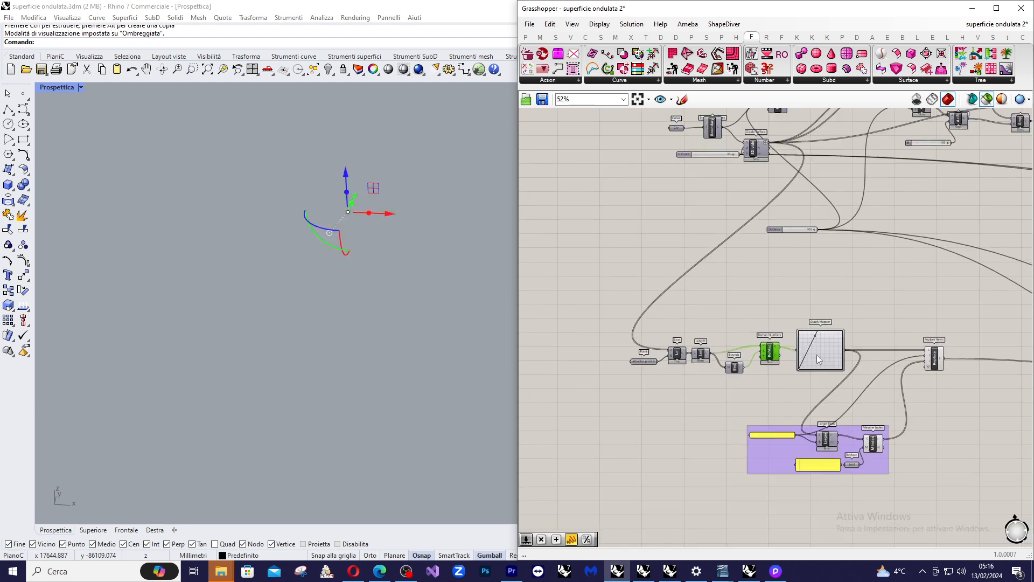
{"action": "scroll", "coordinate": [845, 367], "scroll_direction": "up", "scroll_amount": 4}
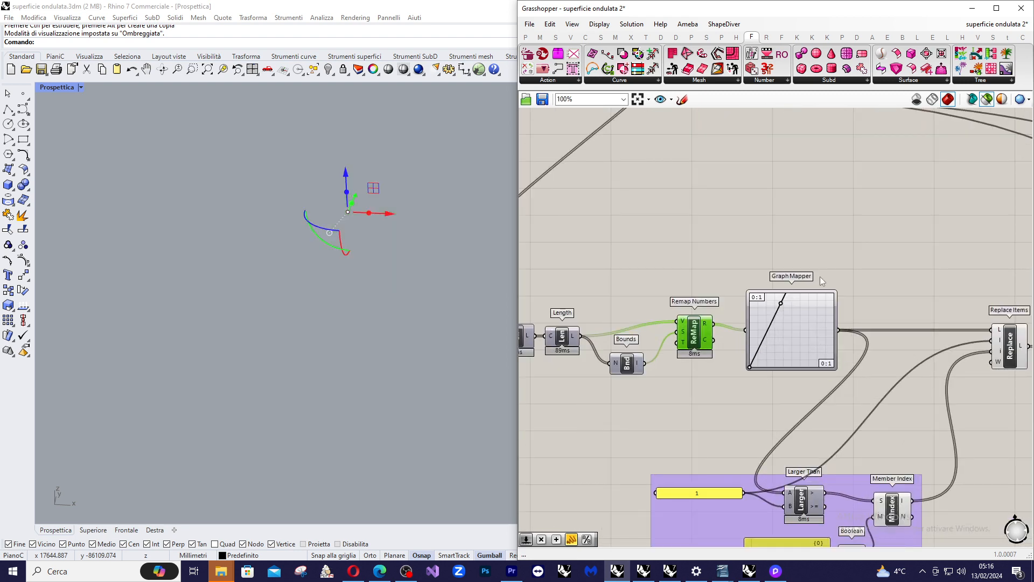
{"action": "scroll", "coordinate": [848, 304], "scroll_direction": "up", "scroll_amount": 1}
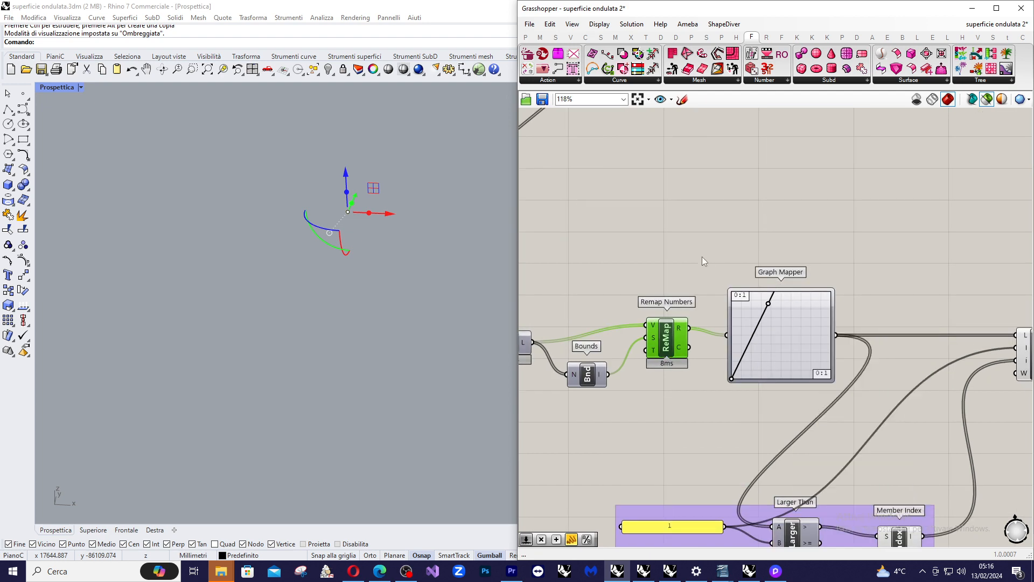
{"action": "scroll", "coordinate": [698, 233], "scroll_direction": "down", "scroll_amount": 2}
{"action": "scroll", "coordinate": [789, 338], "scroll_direction": "up", "scroll_amount": 2}
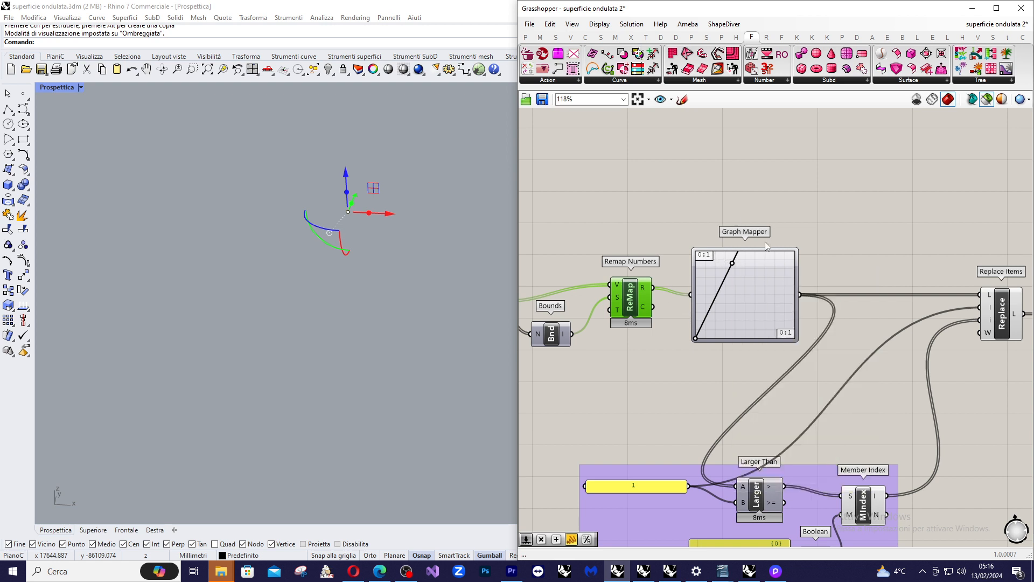
Step: Examine how Graph Mapper feeds Larger Than, Member Index and Replace Items through the small purple group
{"action": "scroll", "coordinate": [768, 255], "scroll_direction": "down", "scroll_amount": 1}
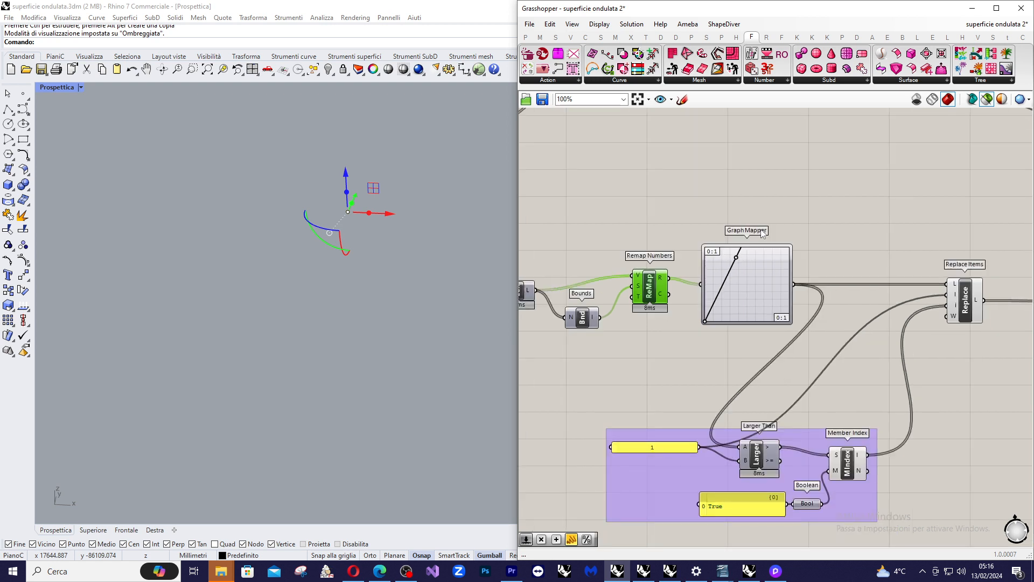
{"action": "scroll", "coordinate": [779, 252], "scroll_direction": "up", "scroll_amount": 1}
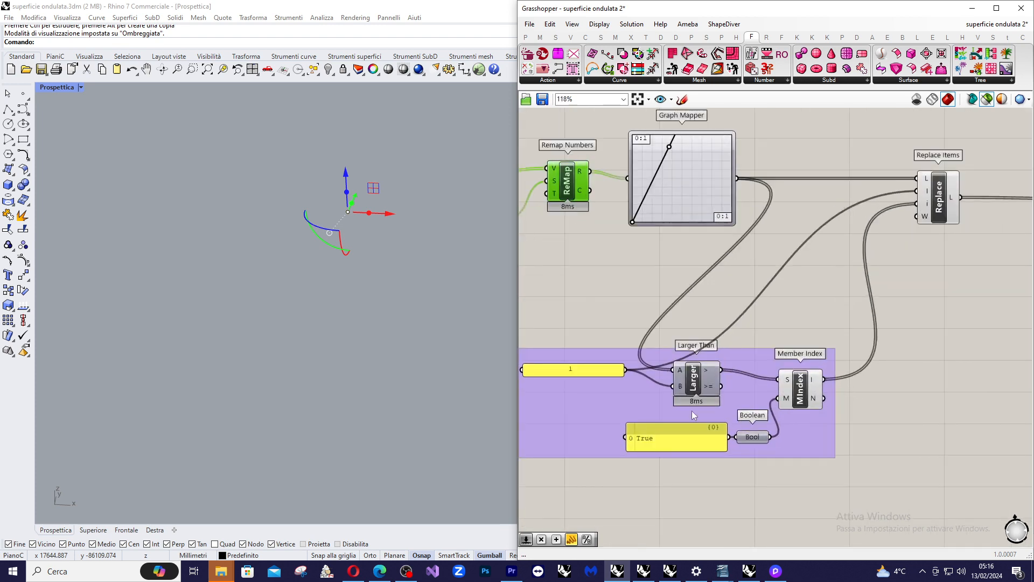
{"action": "right_click_drag", "start_coordinate": [669, 292], "coordinate": [710, 277]}
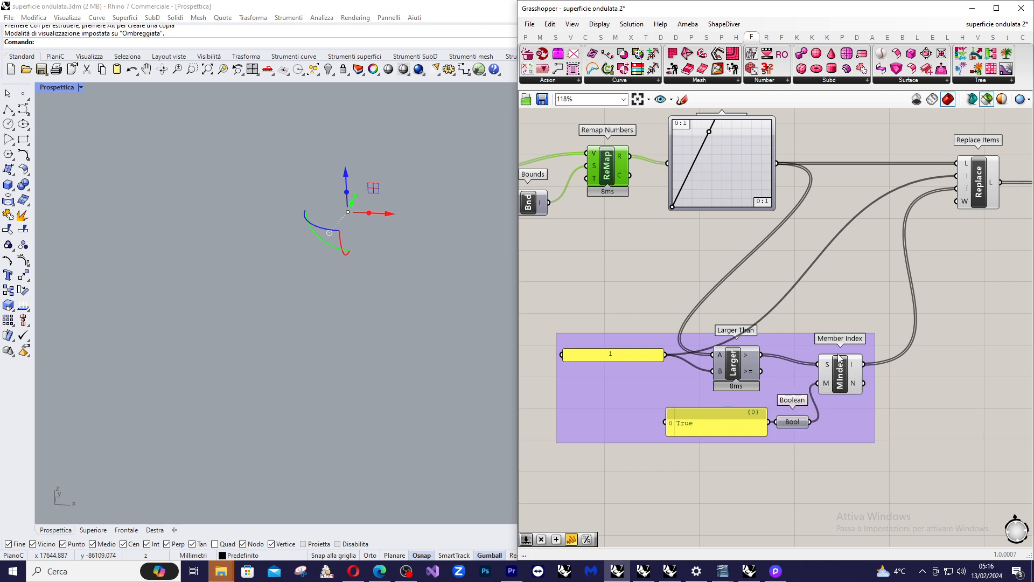
{"action": "mouse_move", "coordinate": [856, 364]}
{"action": "scroll", "coordinate": [856, 364], "scroll_direction": "down", "scroll_amount": 4}
{"action": "scroll", "coordinate": [845, 332], "scroll_direction": "up", "scroll_amount": 3}
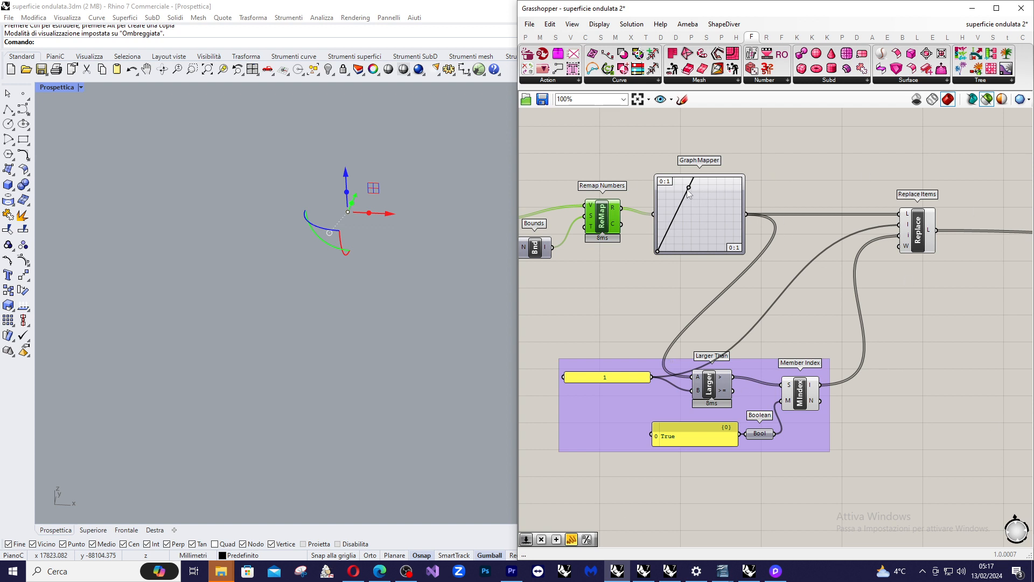
Step: Follow the Replace Items output after Graph Mapper along its wire to the Multiplication component in the larger purple group
{"action": "mouse_move", "coordinate": [688, 193]}
{"action": "scroll", "coordinate": [670, 274], "scroll_direction": "down", "scroll_amount": 3}
{"action": "scroll", "coordinate": [871, 237], "scroll_direction": "up", "scroll_amount": 2}
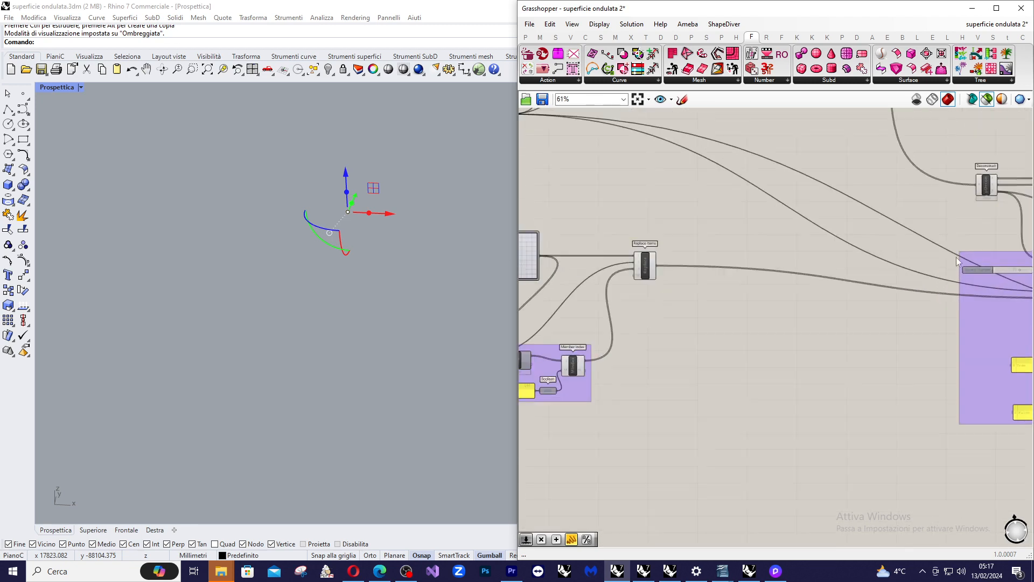
{"action": "scroll", "coordinate": [649, 280], "scroll_direction": "up", "scroll_amount": 2}
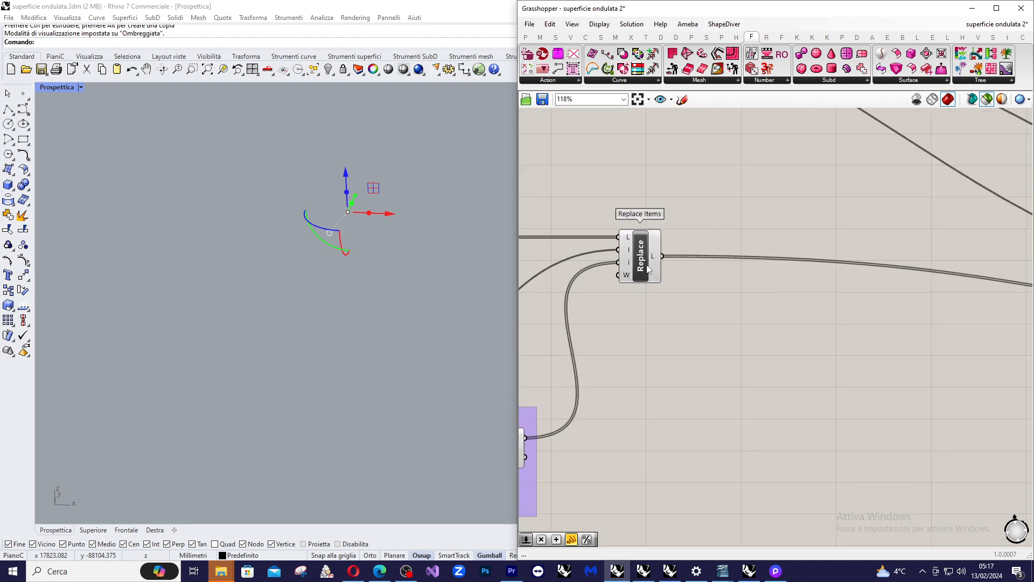
{"action": "mouse_move", "coordinate": [655, 256]}
{"action": "scroll", "coordinate": [655, 256], "scroll_direction": "down", "scroll_amount": 6}
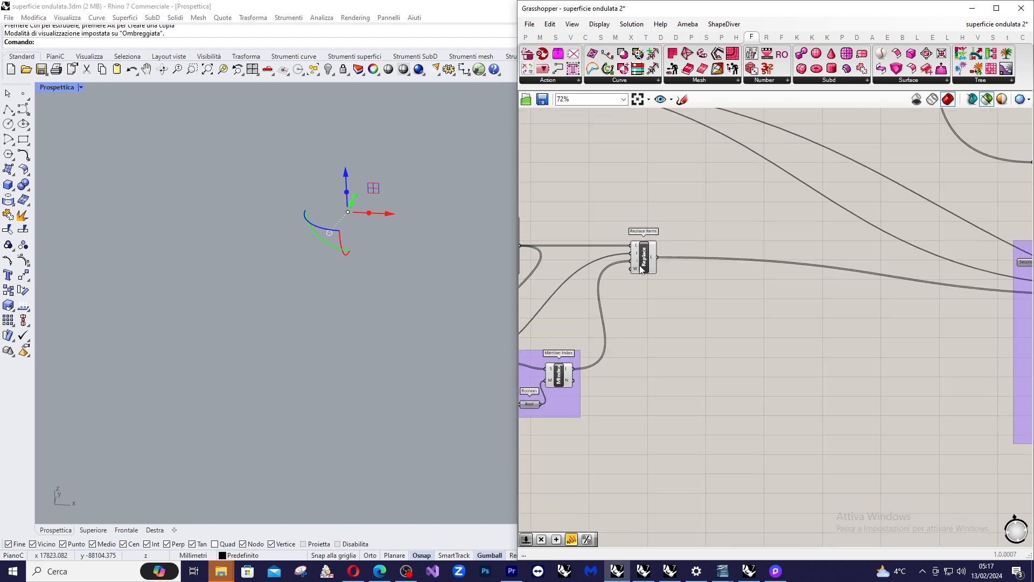
{"action": "scroll", "coordinate": [790, 269], "scroll_direction": "up", "scroll_amount": 3}
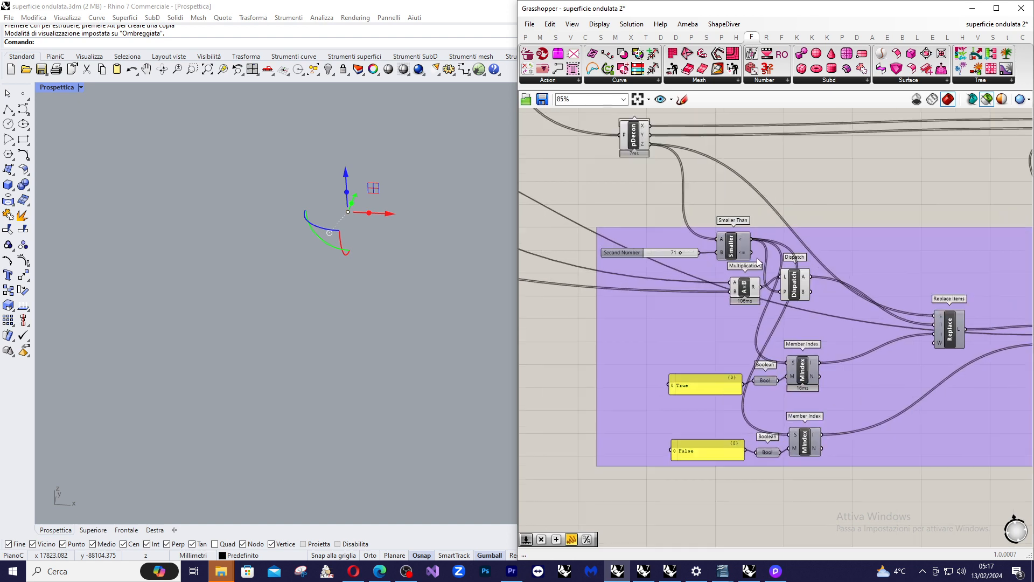
Step: Move the Multiplication component slightly left, away from Dispatch, to expose its wires
{"action": "scroll", "coordinate": [802, 299], "scroll_direction": "down", "scroll_amount": 3}
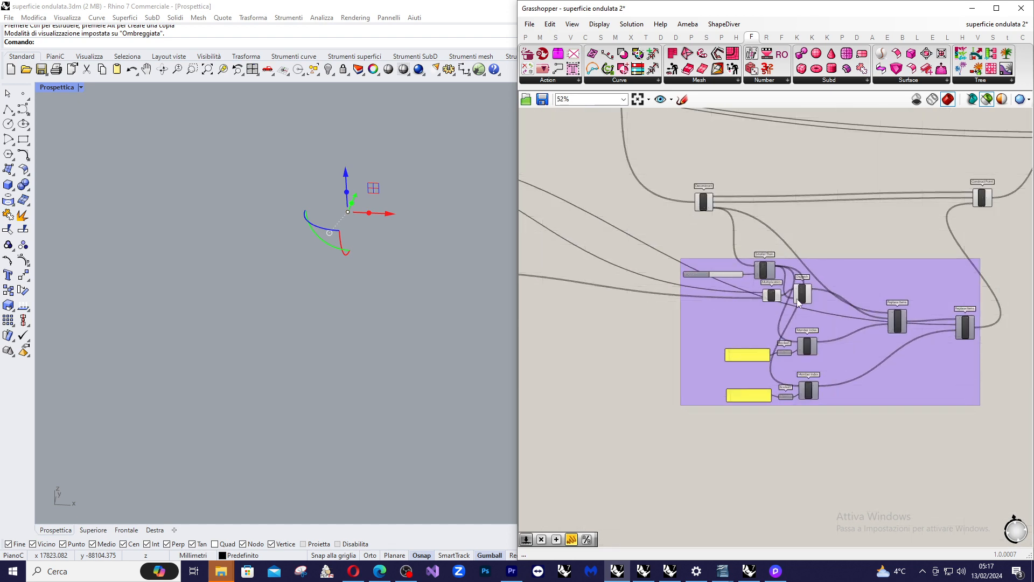
{"action": "scroll", "coordinate": [792, 297], "scroll_direction": "up", "scroll_amount": 5}
{"action": "scroll", "coordinate": [797, 298], "scroll_direction": "up", "scroll_amount": 1}
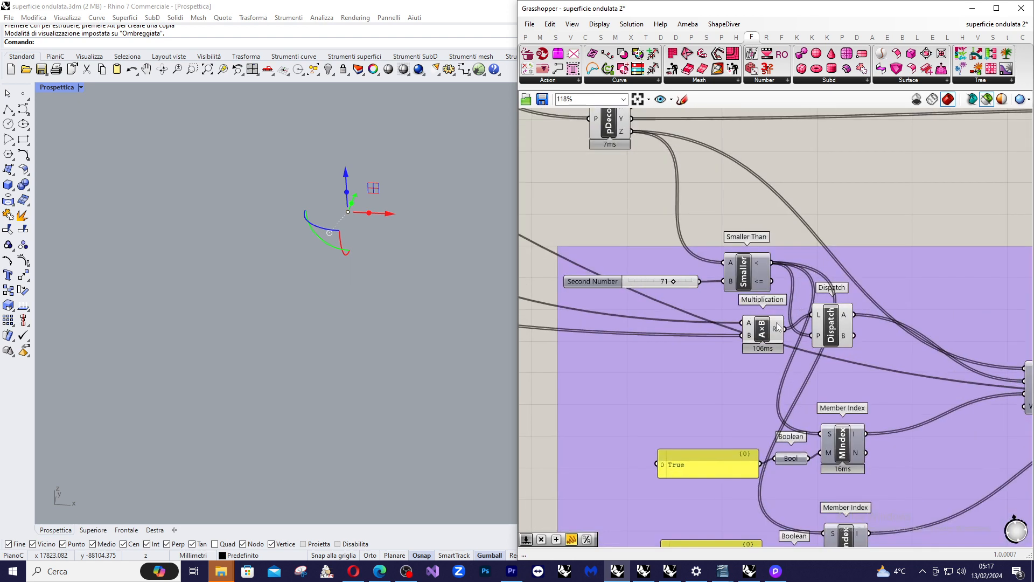
{"action": "left_click_drag", "start_coordinate": [771, 330], "coordinate": [738, 338]}
{"action": "scroll", "coordinate": [739, 327], "scroll_direction": "down", "scroll_amount": 1}
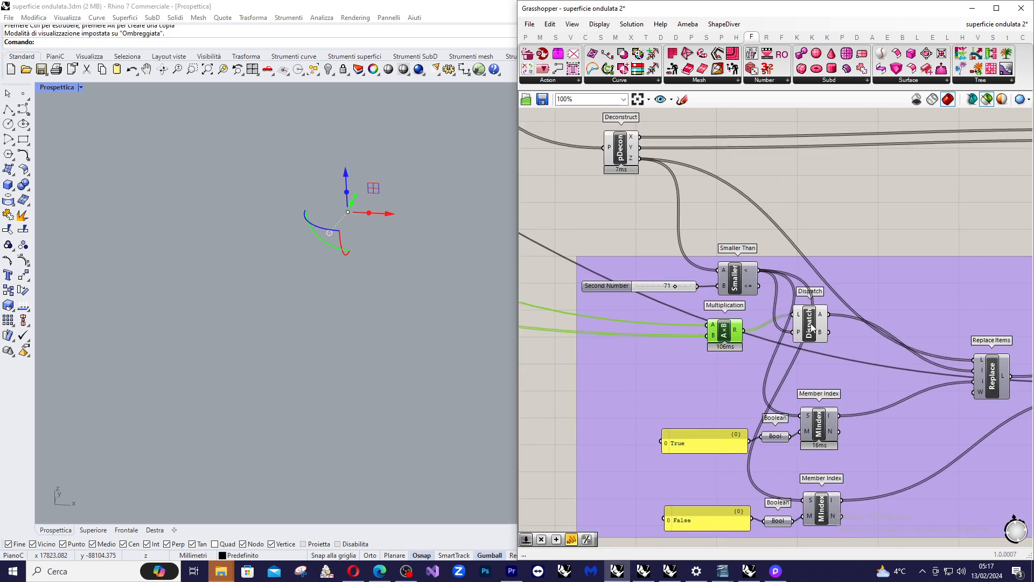
Step: Examine how Smaller Than compares Deconstruct's Z output with the Second Number slider and feeds the Dispatch pattern input
{"action": "scroll", "coordinate": [806, 320], "scroll_direction": "down", "scroll_amount": 1}
{"action": "scroll", "coordinate": [703, 182], "scroll_direction": "up", "scroll_amount": 2}
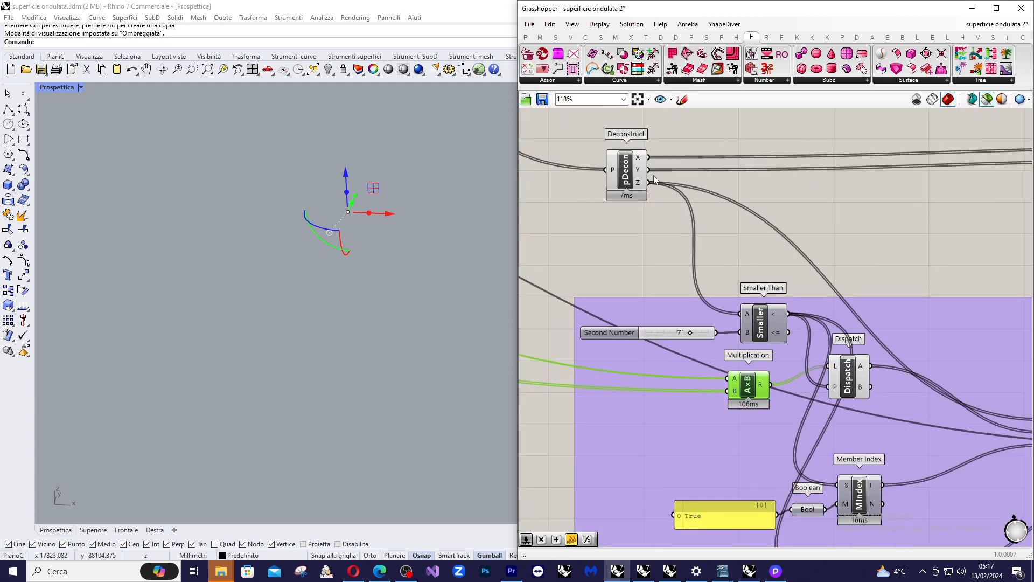
{"action": "right_click_drag", "start_coordinate": [654, 179], "coordinate": [686, 229]}
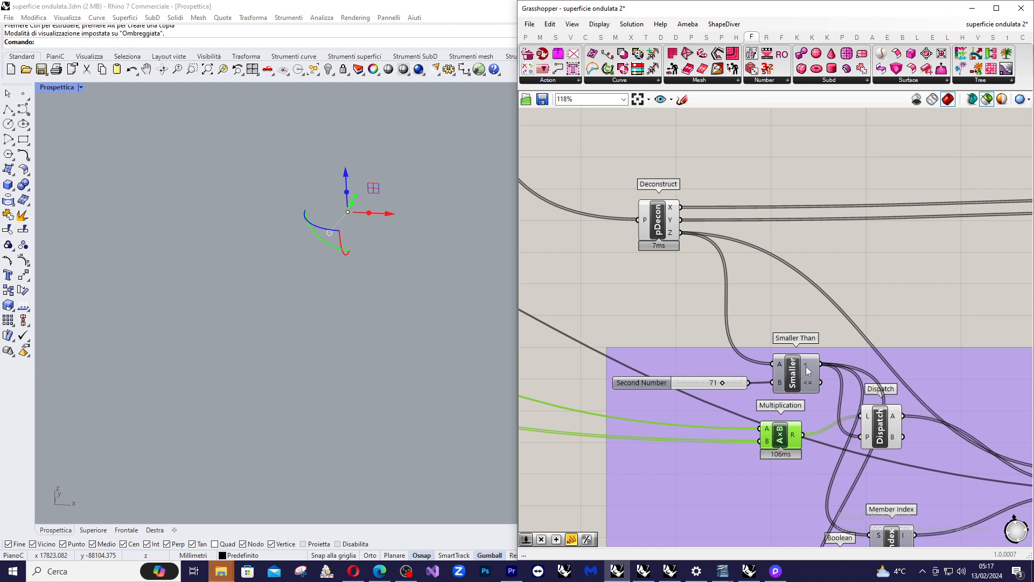
{"action": "mouse_move", "coordinate": [808, 370]}
{"action": "scroll", "coordinate": [732, 383], "scroll_direction": "up", "scroll_amount": 2}
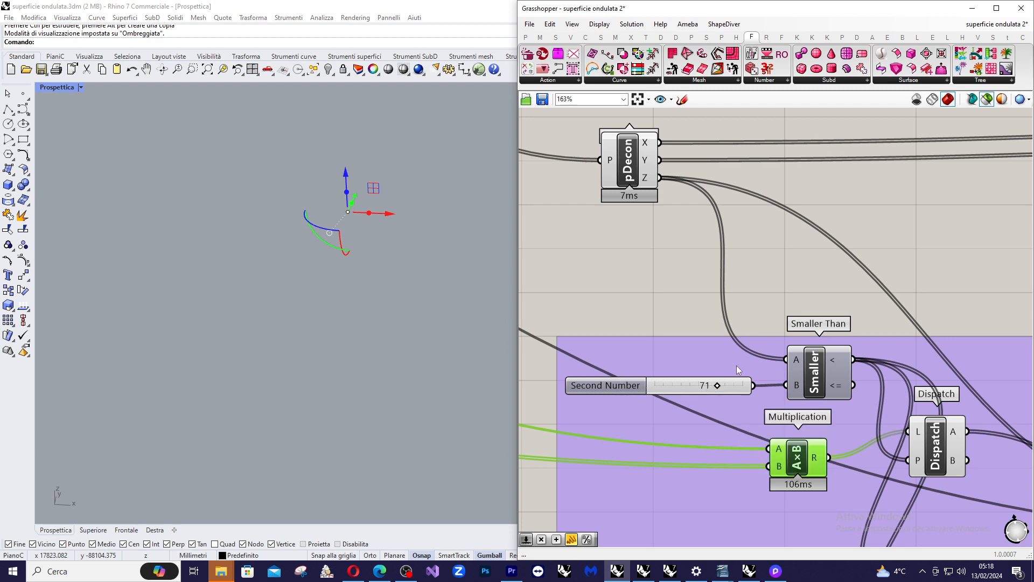
{"action": "scroll", "coordinate": [753, 307], "scroll_direction": "down", "scroll_amount": 3}
{"action": "scroll", "coordinate": [709, 321], "scroll_direction": "up", "scroll_amount": 1}
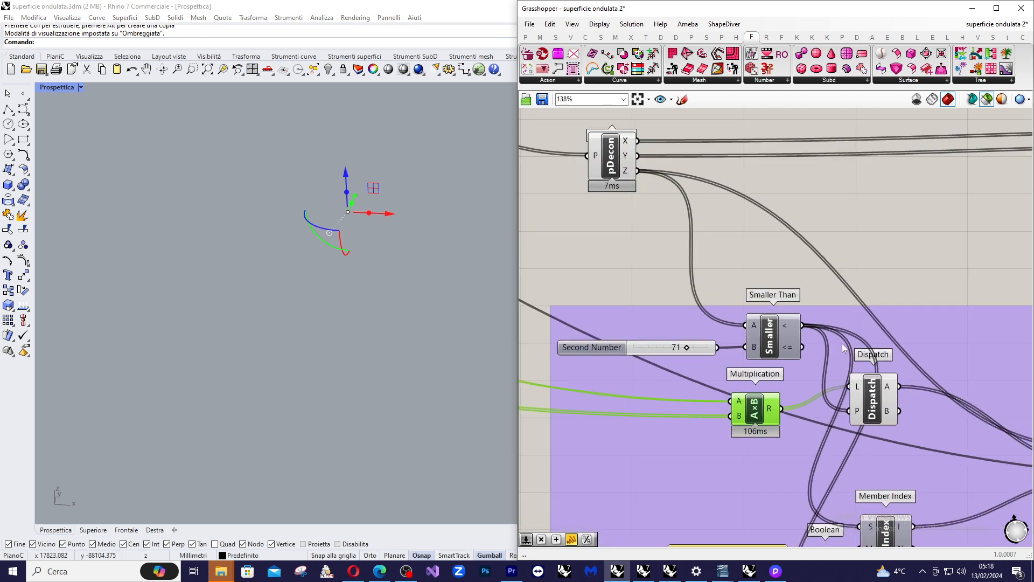
{"action": "scroll", "coordinate": [709, 322], "scroll_direction": "down", "scroll_amount": 3}
{"action": "scroll", "coordinate": [796, 364], "scroll_direction": "up", "scroll_amount": 3}
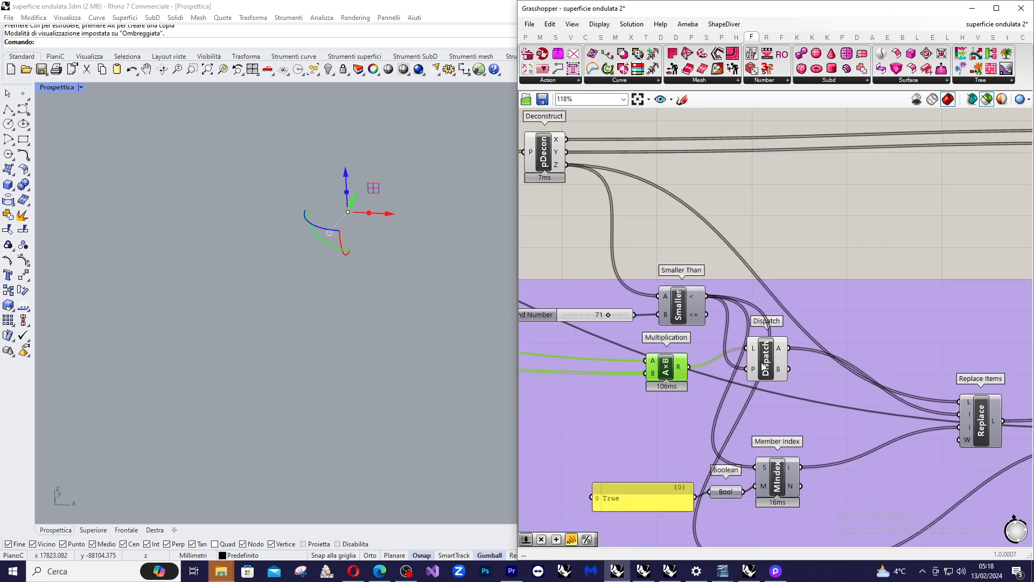
Step: Move the Dispatch component slightly down so it lines up with Multiplication in the larger purple group
{"action": "left_click_drag", "start_coordinate": [768, 369], "coordinate": [772, 384]}
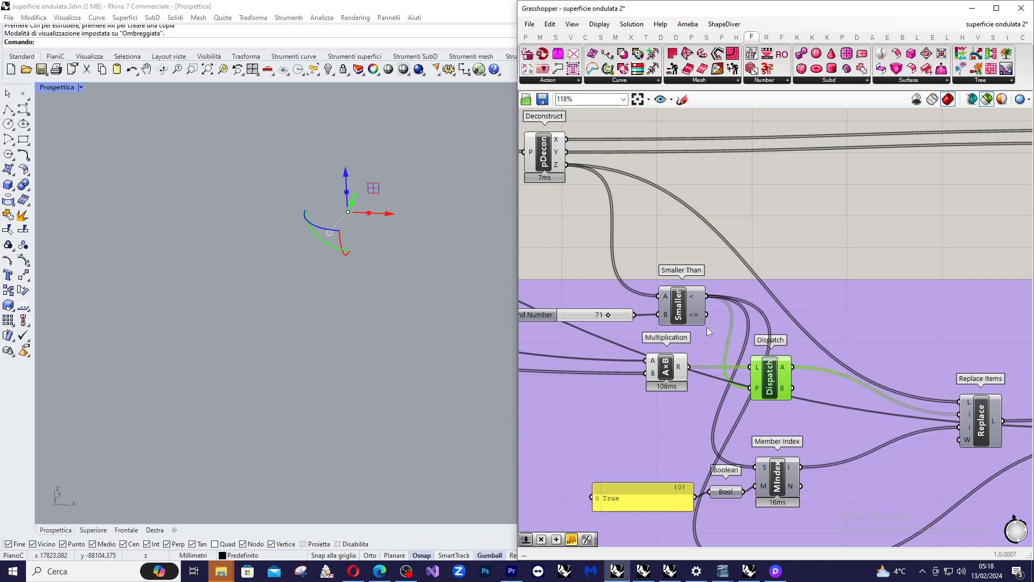
{"action": "scroll", "coordinate": [780, 360], "scroll_direction": "down", "scroll_amount": 2}
{"action": "scroll", "coordinate": [709, 368], "scroll_direction": "up", "scroll_amount": 2}
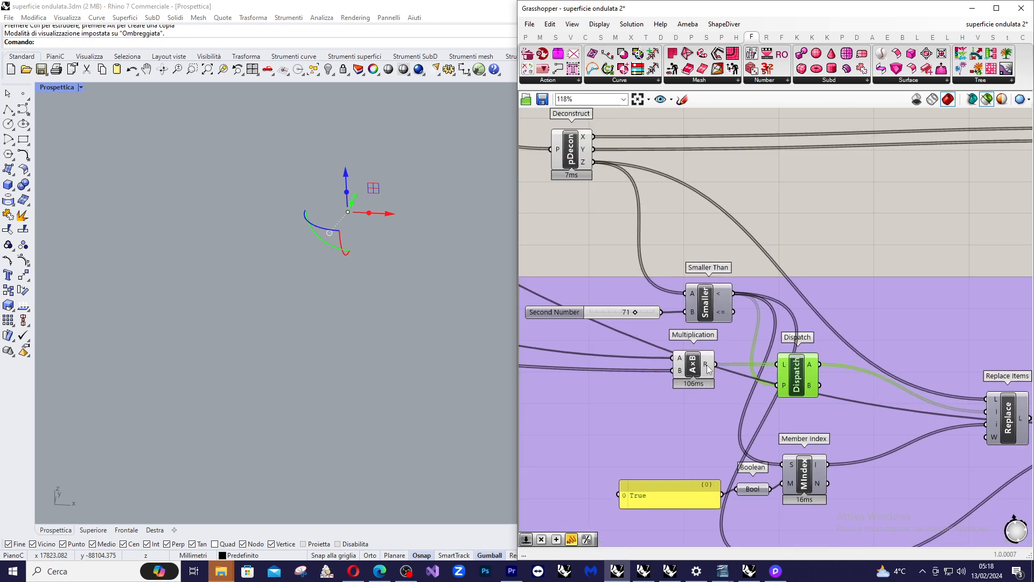
Step: Trace the wire feeding Multiplication back to the Replace Items component after Graph Mapper
{"action": "scroll", "coordinate": [843, 324], "scroll_direction": "down", "scroll_amount": 6}
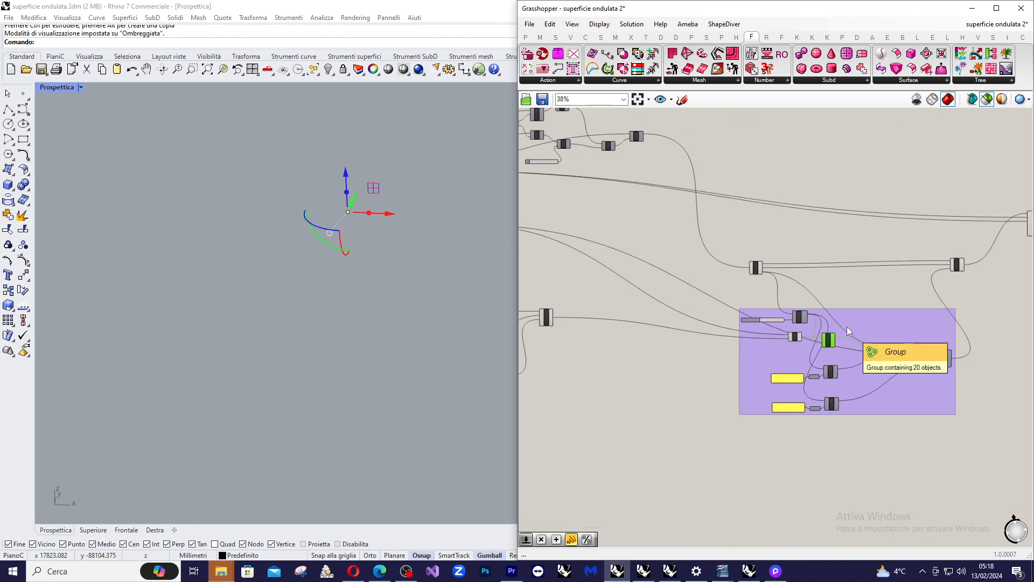
{"action": "scroll", "coordinate": [843, 329], "scroll_direction": "up", "scroll_amount": 6}
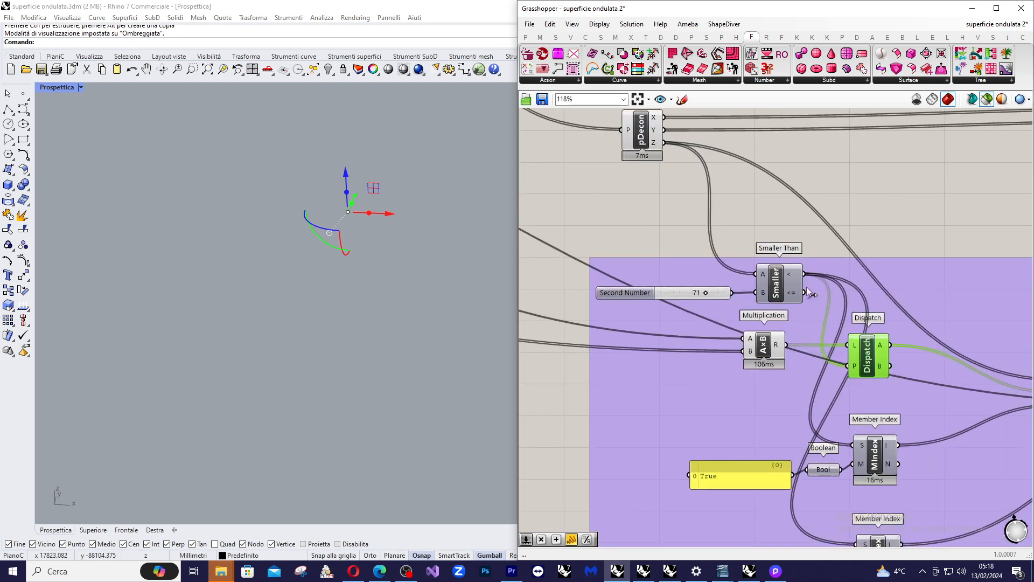
{"action": "scroll", "coordinate": [858, 326], "scroll_direction": "down", "scroll_amount": 6}
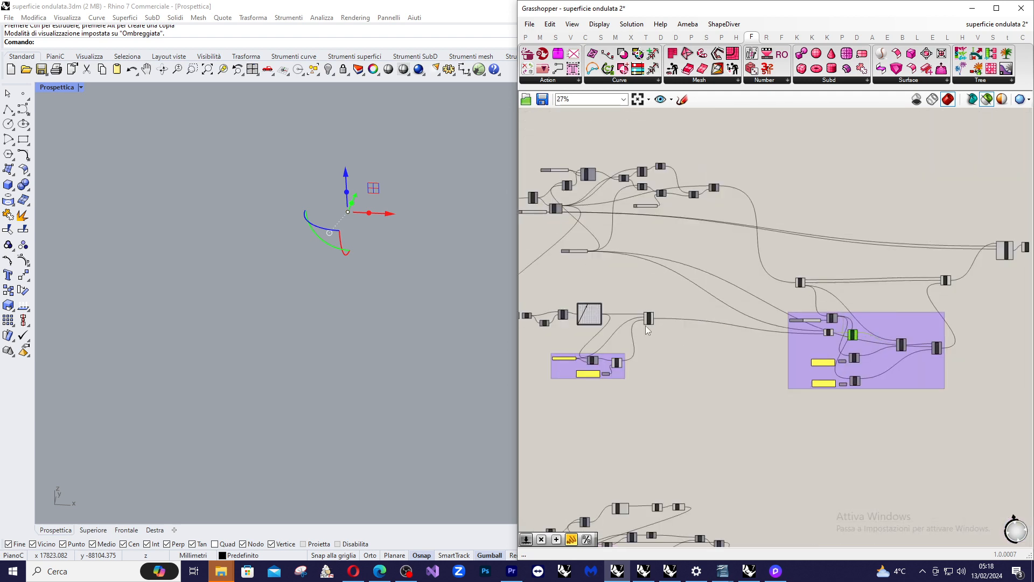
{"action": "scroll", "coordinate": [649, 322], "scroll_direction": "up", "scroll_amount": 5}
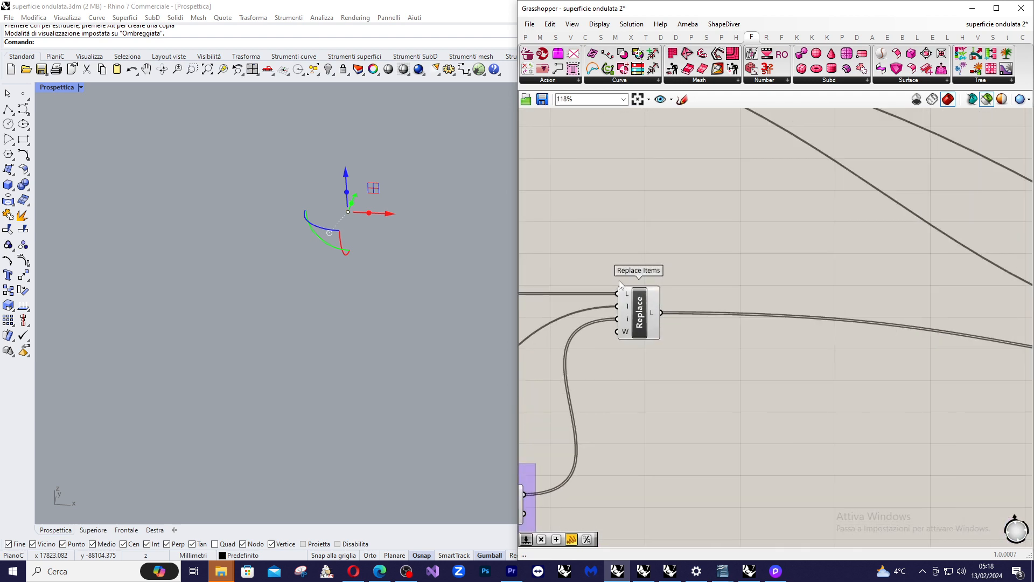
{"action": "scroll", "coordinate": [633, 293], "scroll_direction": "down", "scroll_amount": 3}
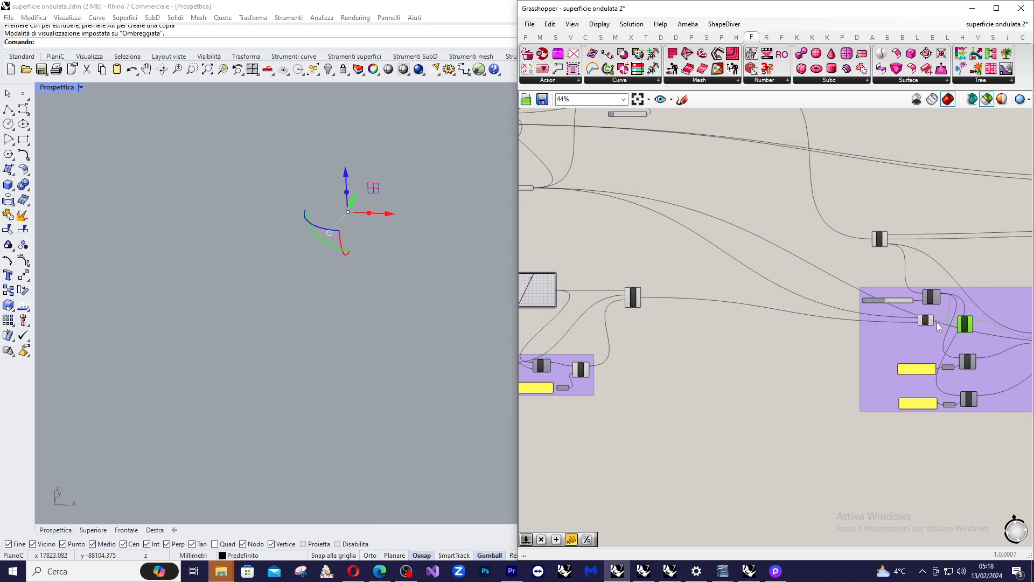
{"action": "scroll", "coordinate": [936, 322], "scroll_direction": "up", "scroll_amount": 1}
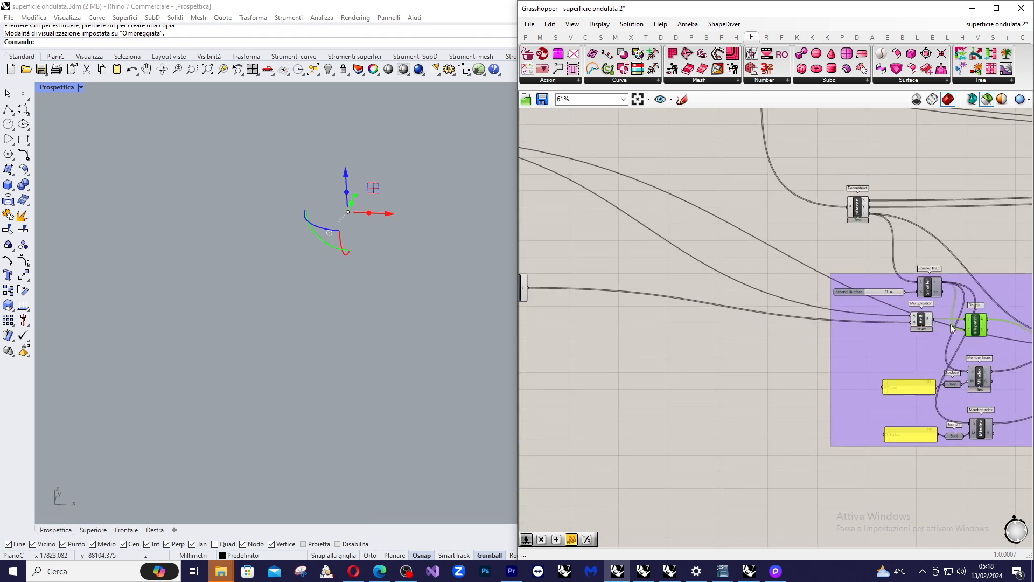
Step: Examine how Dispatch splits the Multiplication results using the Smaller Than output as its pattern
{"action": "scroll", "coordinate": [980, 327], "scroll_direction": "up", "scroll_amount": 2}
{"action": "scroll", "coordinate": [984, 328], "scroll_direction": "up", "scroll_amount": 2}
{"action": "scroll", "coordinate": [956, 325], "scroll_direction": "down", "scroll_amount": 2}
{"action": "scroll", "coordinate": [959, 323], "scroll_direction": "up", "scroll_amount": 3}
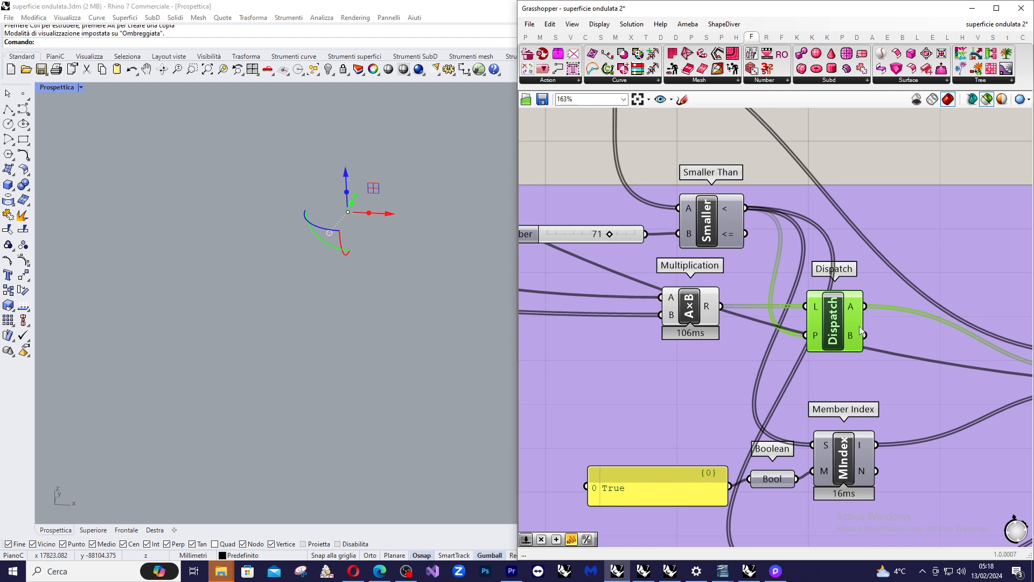
{"action": "scroll", "coordinate": [764, 277], "scroll_direction": "down", "scroll_amount": 1}
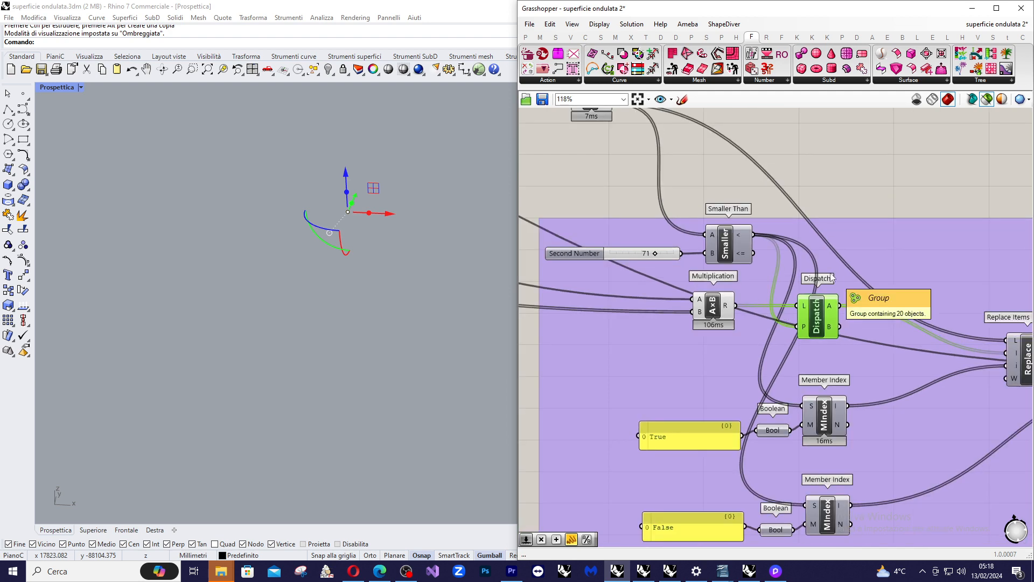
{"action": "scroll", "coordinate": [850, 273], "scroll_direction": "up", "scroll_amount": 1}
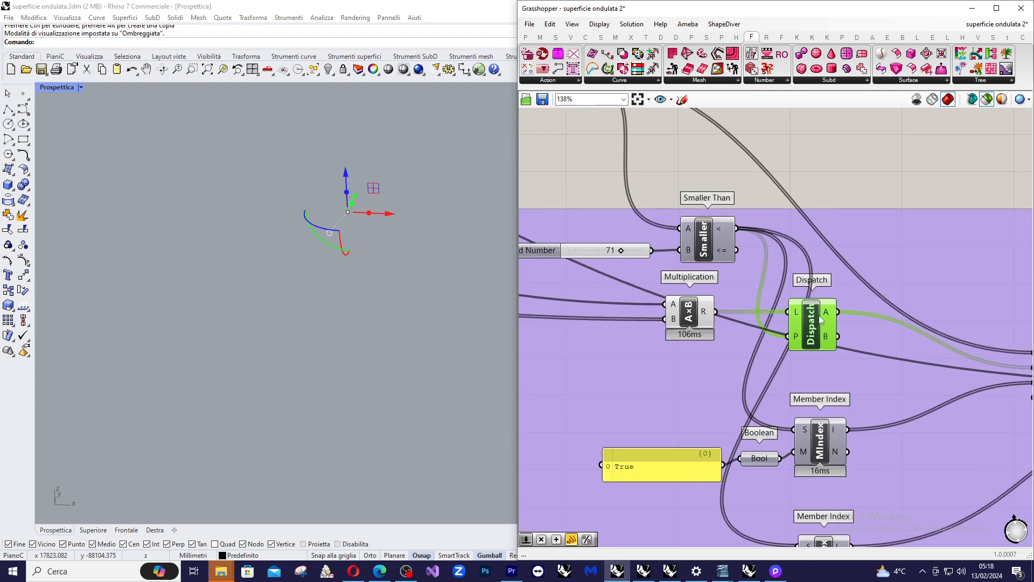
{"action": "scroll", "coordinate": [846, 303], "scroll_direction": "up", "scroll_amount": 1}
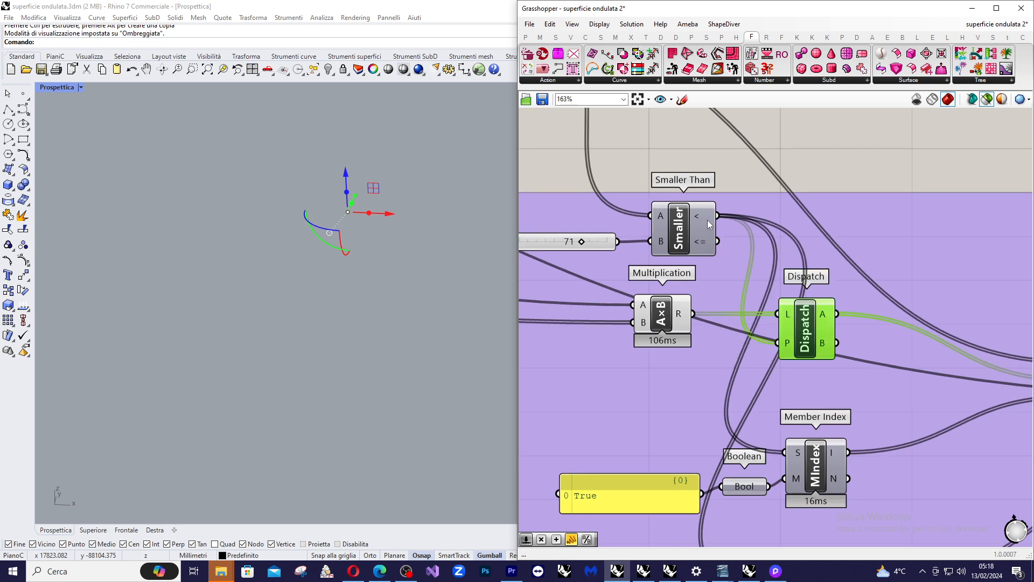
{"action": "mouse_move", "coordinate": [706, 220]}
{"action": "mouse_move", "coordinate": [612, 251]}
{"action": "mouse_move", "coordinate": [832, 322]}
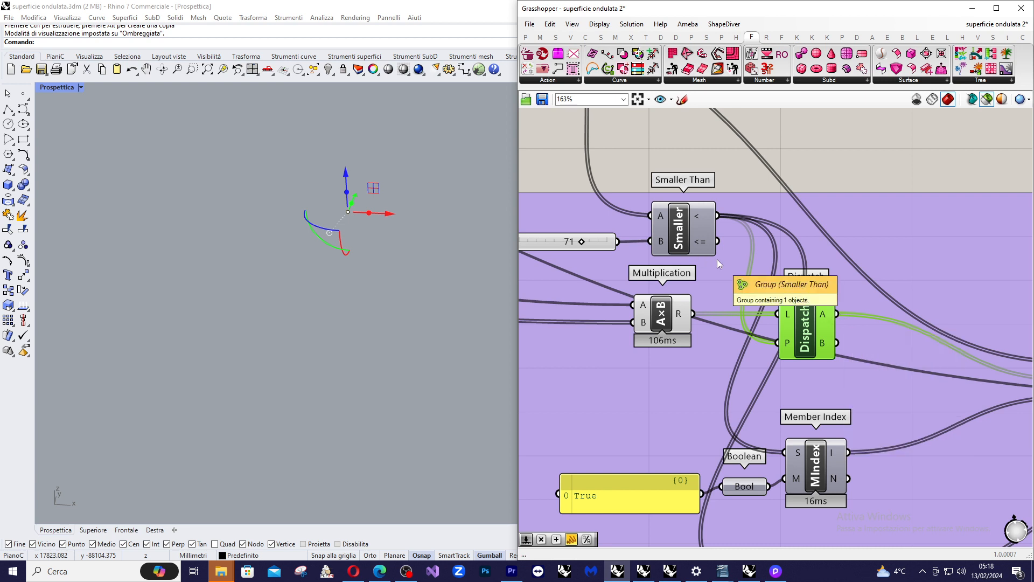
{"action": "scroll", "coordinate": [745, 292], "scroll_direction": "down", "scroll_amount": 2}
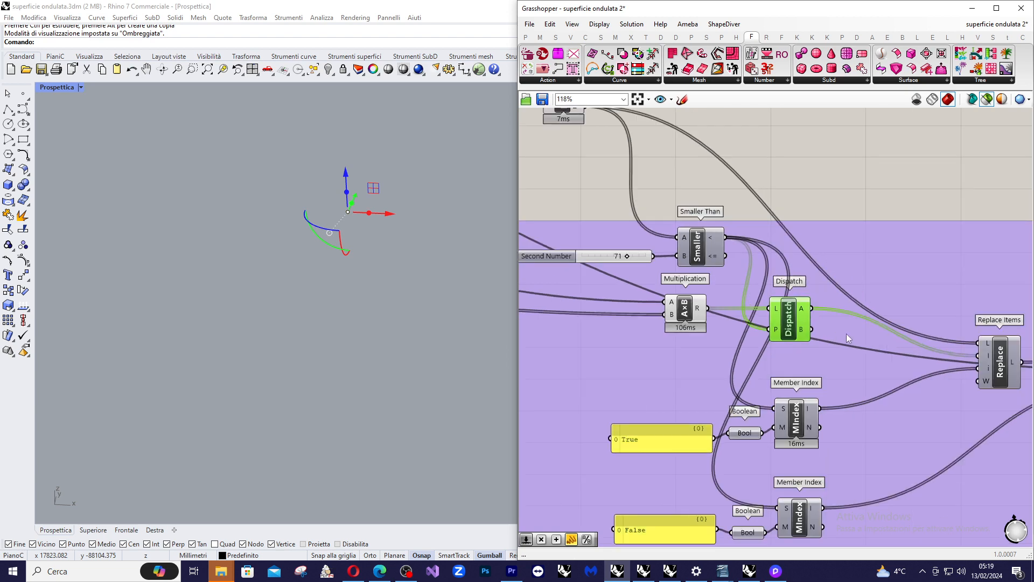
{"action": "scroll", "coordinate": [848, 334], "scroll_direction": "up", "scroll_amount": 2}
{"action": "mouse_move", "coordinate": [784, 333]}
{"action": "scroll", "coordinate": [862, 321], "scroll_direction": "down", "scroll_amount": 2}
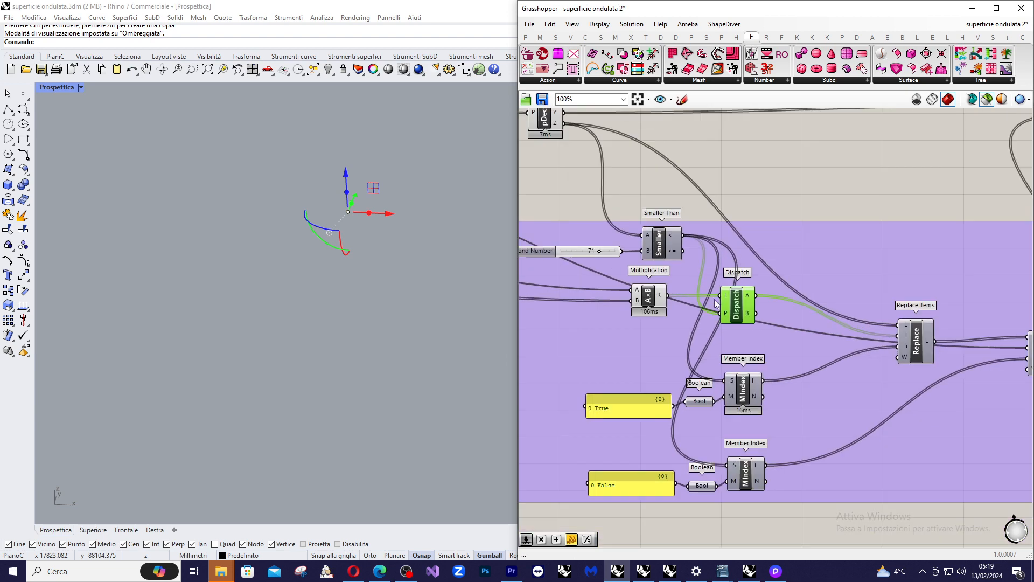
Step: Examine how the first Replace Items in the larger purple group combines Deconstruct's Z list with Dispatch's A output as replacement items
{"action": "scroll", "coordinate": [912, 306], "scroll_direction": "up", "scroll_amount": 1}
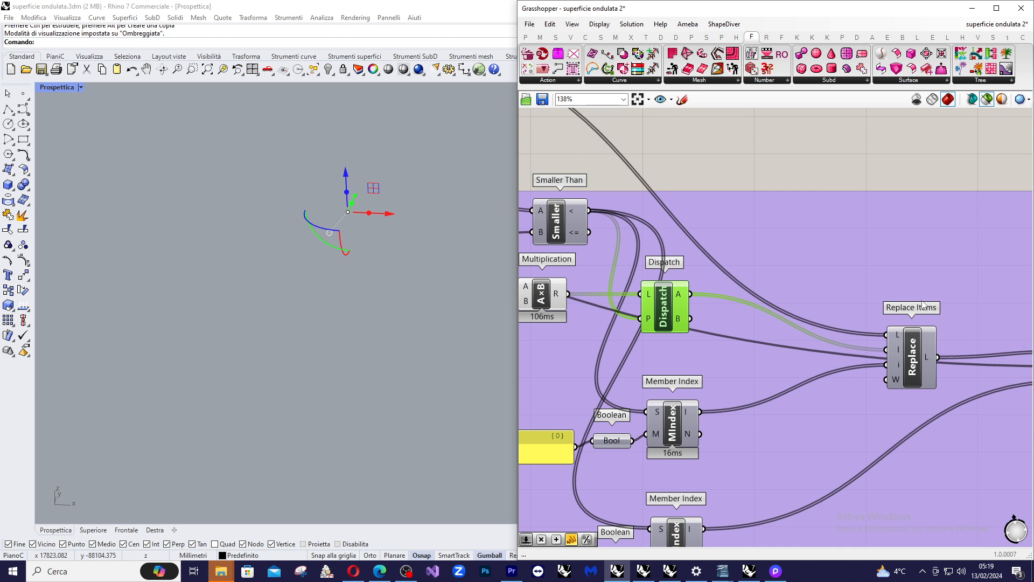
{"action": "scroll", "coordinate": [927, 305], "scroll_direction": "down", "scroll_amount": 2}
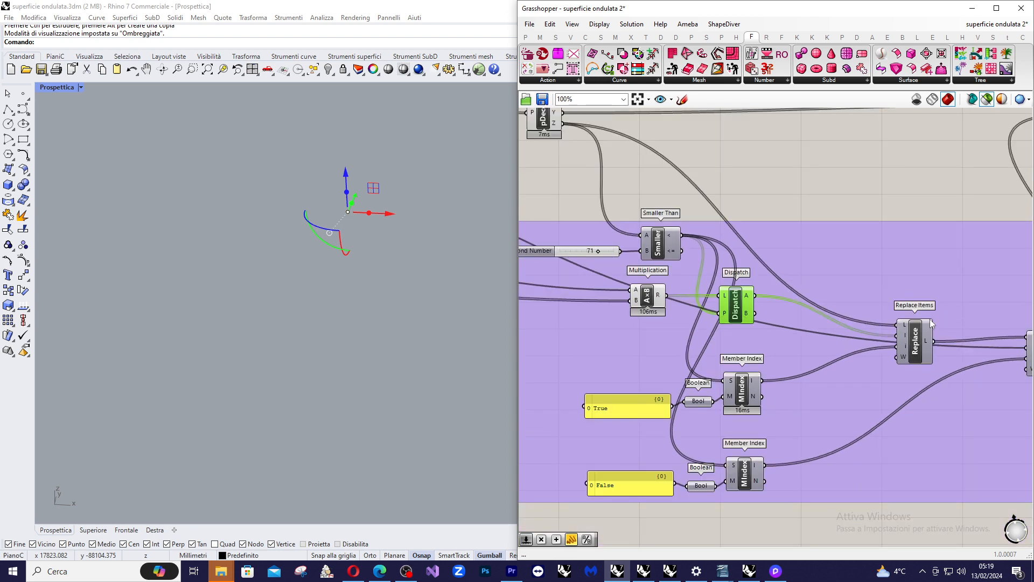
{"action": "scroll", "coordinate": [775, 293], "scroll_direction": "down", "scroll_amount": 3}
{"action": "scroll", "coordinate": [870, 302], "scroll_direction": "up", "scroll_amount": 3}
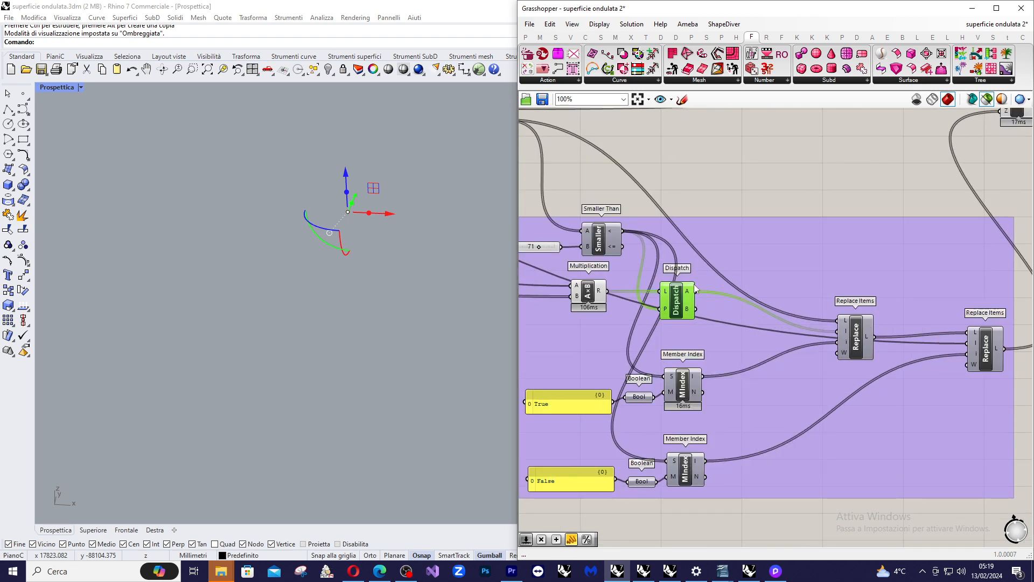
{"action": "mouse_move", "coordinate": [688, 293]}
{"action": "scroll", "coordinate": [748, 287], "scroll_direction": "up", "scroll_amount": 1}
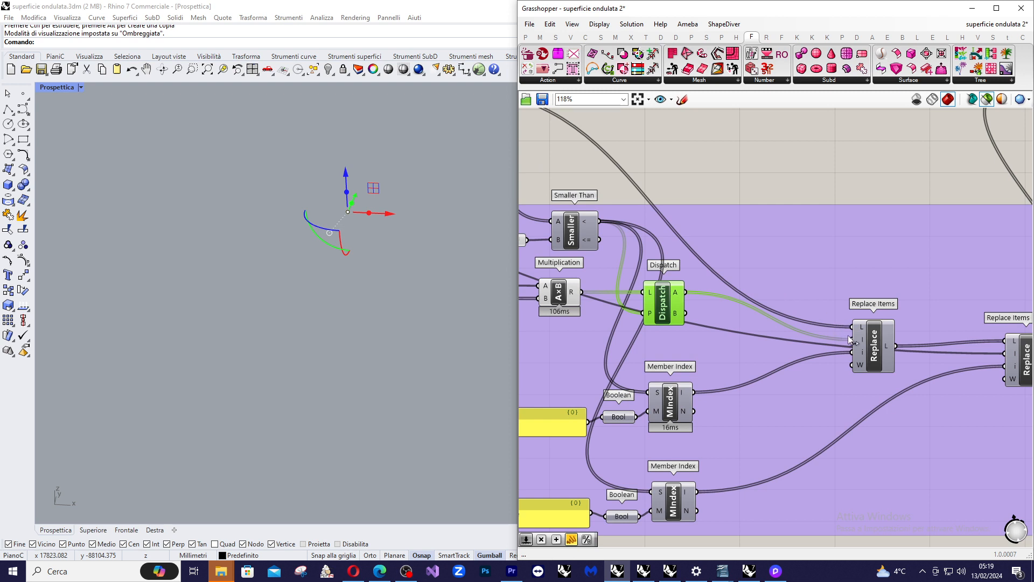
{"action": "mouse_move", "coordinate": [859, 345]}
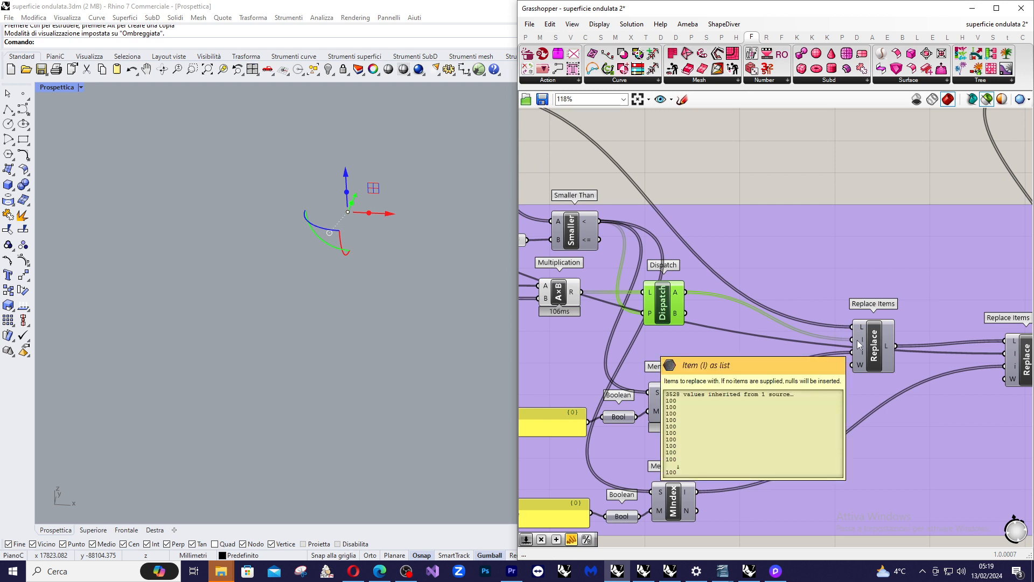
{"action": "scroll", "coordinate": [860, 350], "scroll_direction": "down", "scroll_amount": 3}
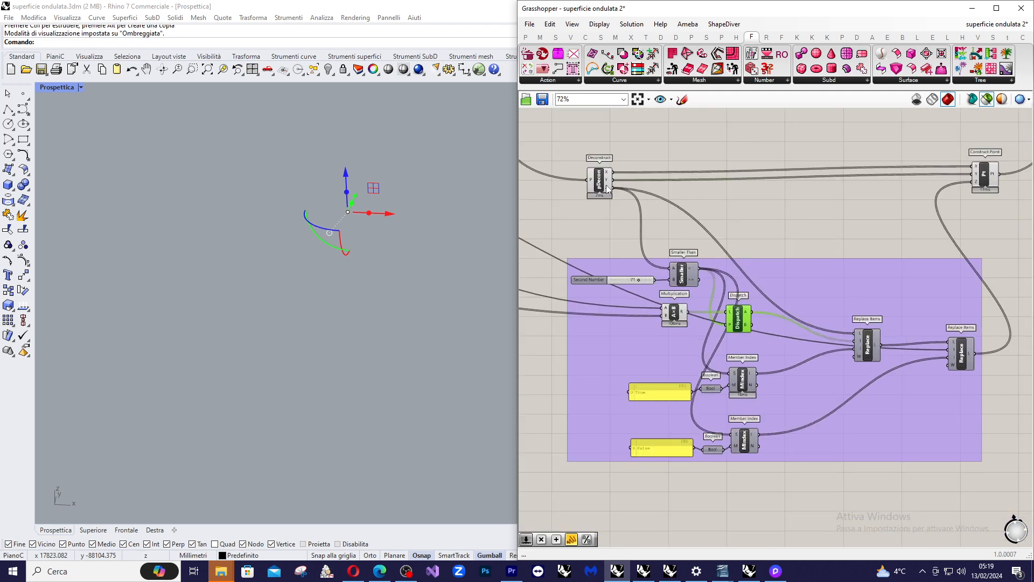
{"action": "scroll", "coordinate": [607, 183], "scroll_direction": "up", "scroll_amount": 1}
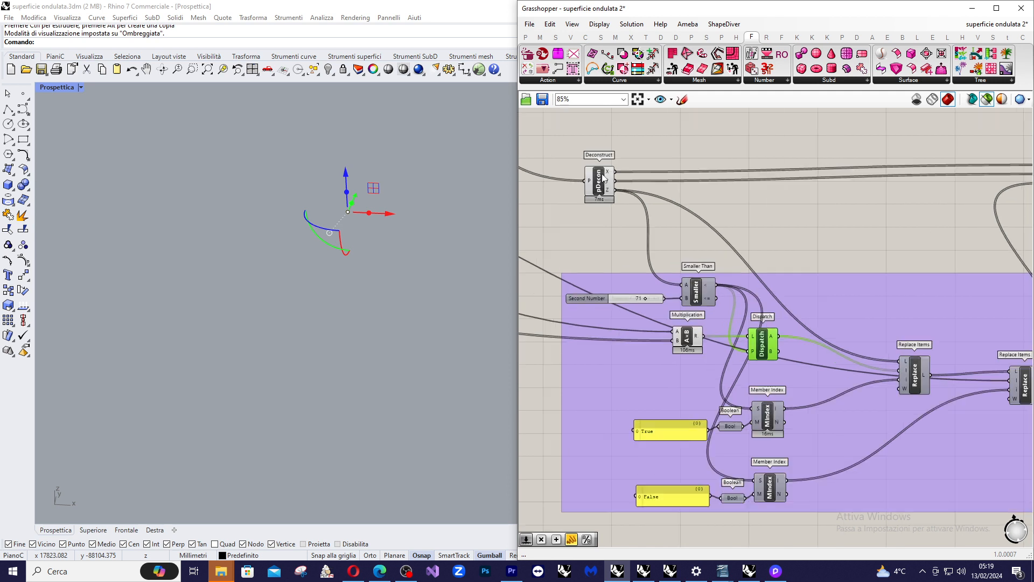
{"action": "scroll", "coordinate": [945, 367], "scroll_direction": "up", "scroll_amount": 1}
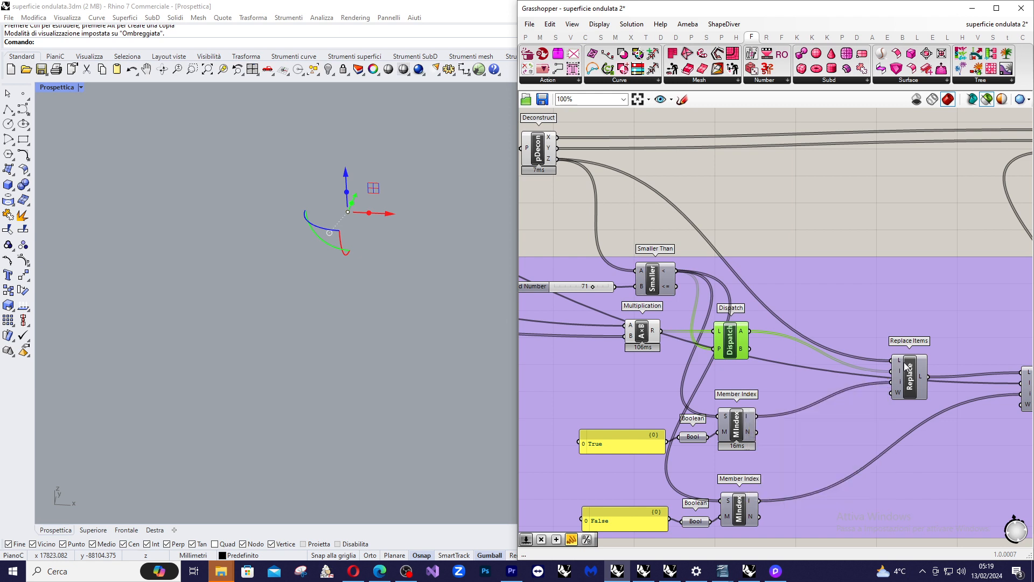
{"action": "scroll", "coordinate": [910, 368], "scroll_direction": "up", "scroll_amount": 1}
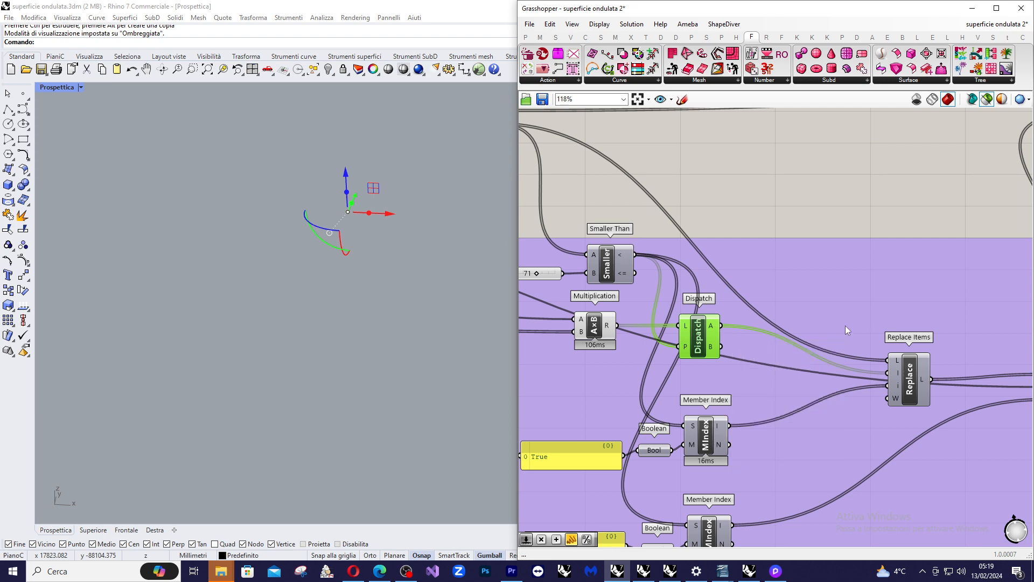
{"action": "right_click_drag", "start_coordinate": [779, 344], "coordinate": [792, 329]}
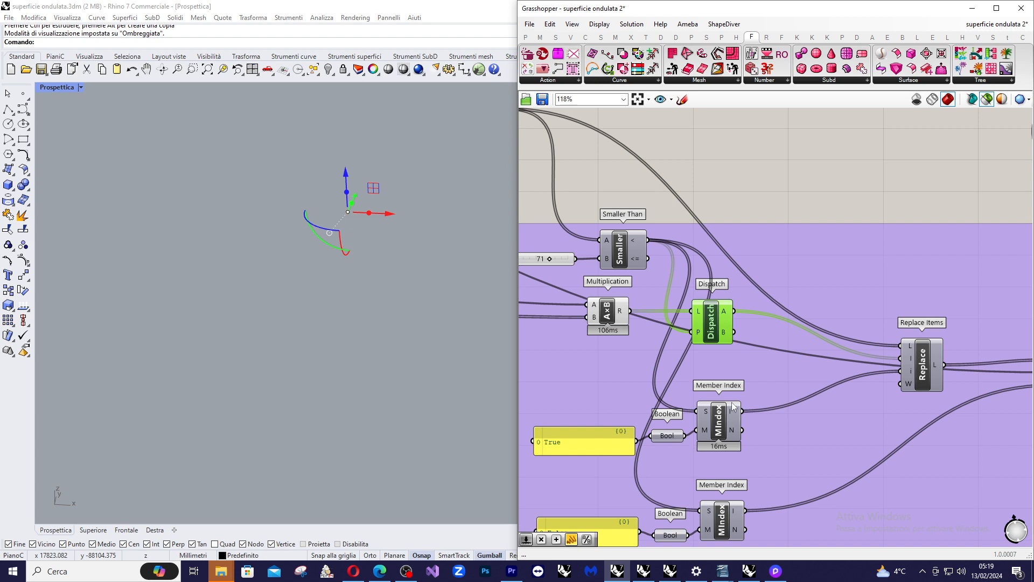
Step: Examine how Smaller Than feeds the Member Index component with the True panel to supply the replacement indices
{"action": "mouse_move", "coordinate": [633, 247]}
{"action": "scroll", "coordinate": [632, 244], "scroll_direction": "down", "scroll_amount": 2}
{"action": "scroll", "coordinate": [583, 256], "scroll_direction": "up", "scroll_amount": 1}
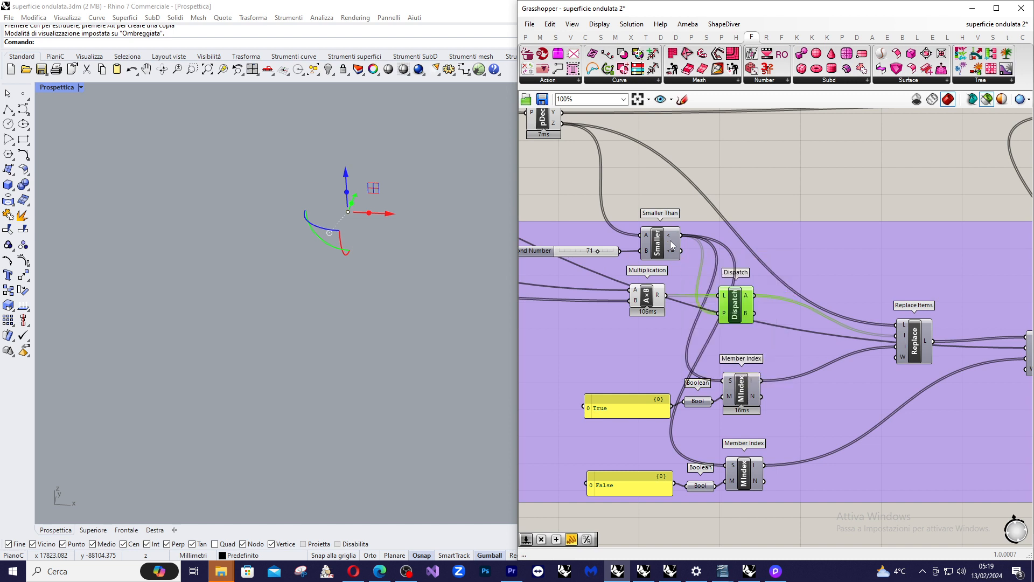
{"action": "mouse_move", "coordinate": [671, 244]}
{"action": "scroll", "coordinate": [698, 315], "scroll_direction": "down", "scroll_amount": 2}
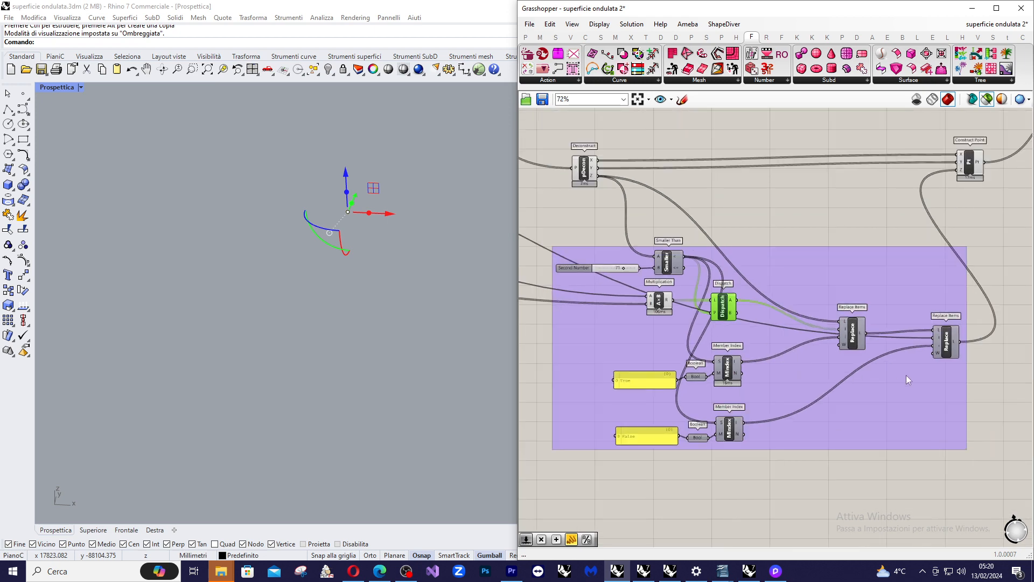
Step: Inspect the list, item and index inputs of the second Replace Items, including its link to the False Member Index
{"action": "scroll", "coordinate": [907, 374], "scroll_direction": "up", "scroll_amount": 2}
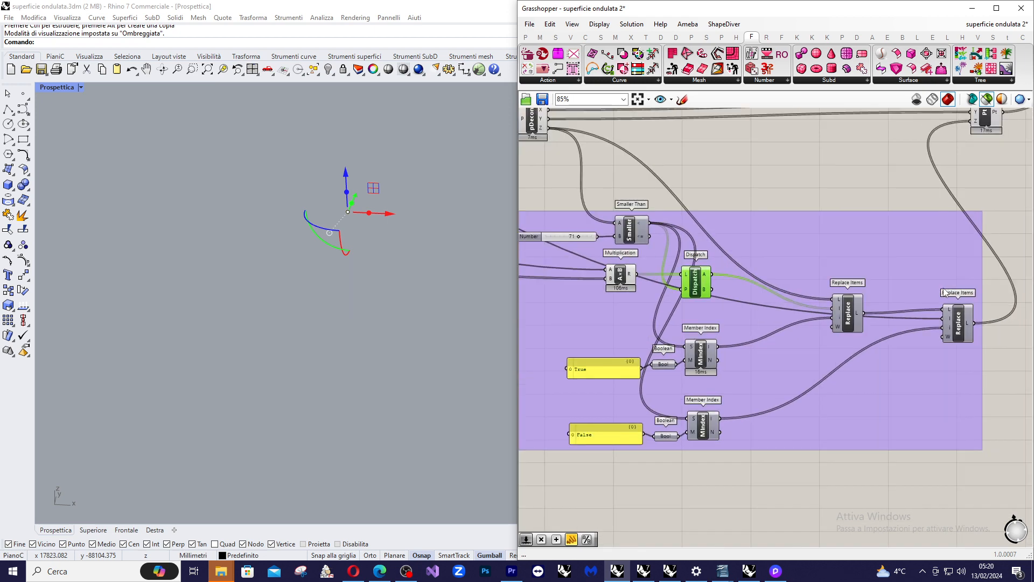
{"action": "scroll", "coordinate": [929, 327], "scroll_direction": "down", "scroll_amount": 1}
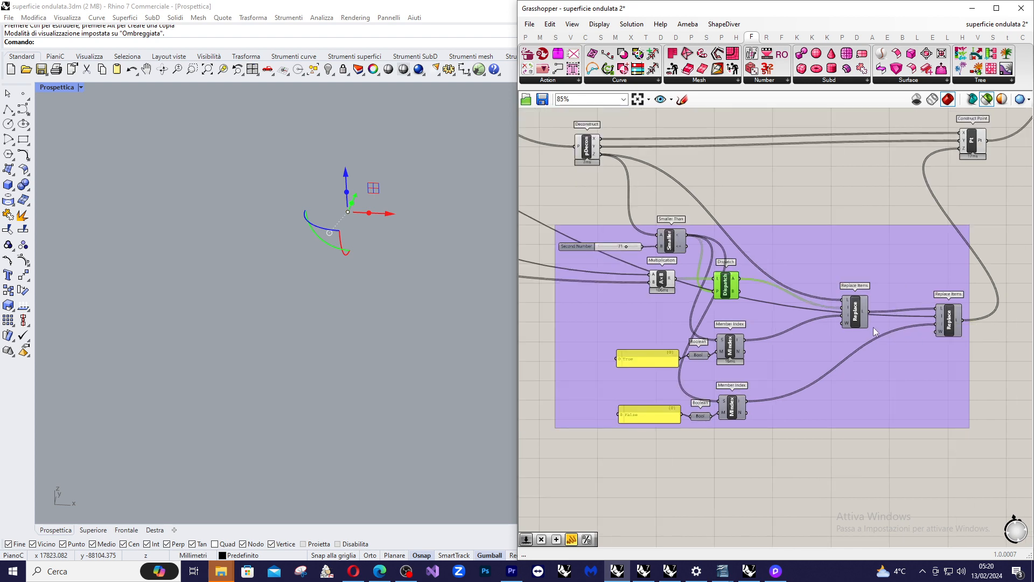
{"action": "scroll", "coordinate": [873, 328], "scroll_direction": "up", "scroll_amount": 1}
{"action": "scroll", "coordinate": [874, 328], "scroll_direction": "down", "scroll_amount": 1}
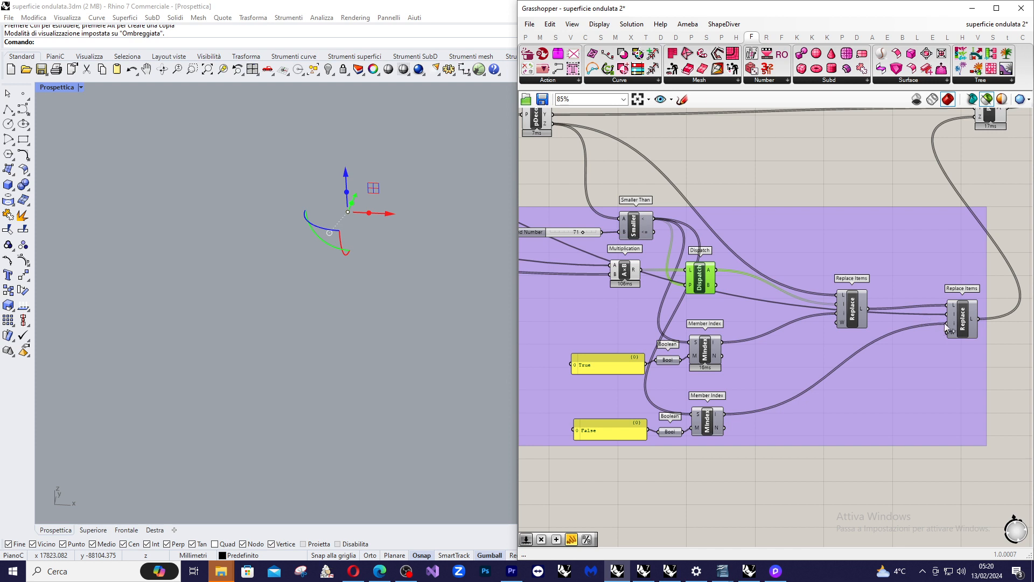
{"action": "mouse_move", "coordinate": [957, 318]}
{"action": "mouse_move", "coordinate": [575, 234]}
{"action": "scroll", "coordinate": [920, 301], "scroll_direction": "up", "scroll_amount": 2}
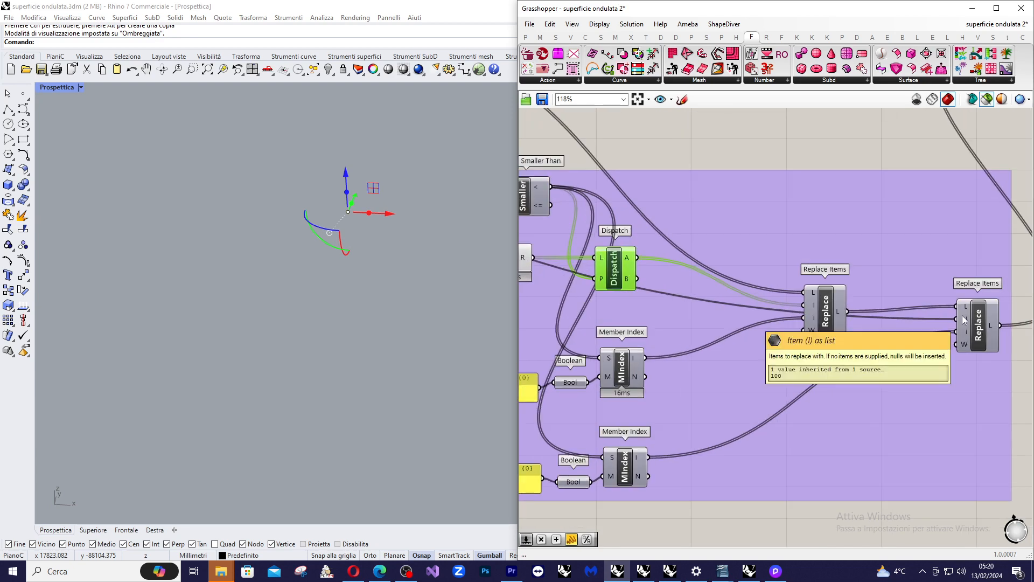
Step: Select the second Replace Items and trace its item input back to the number slider above Graph Mapper
{"action": "scroll", "coordinate": [964, 321], "scroll_direction": "down", "scroll_amount": 8}
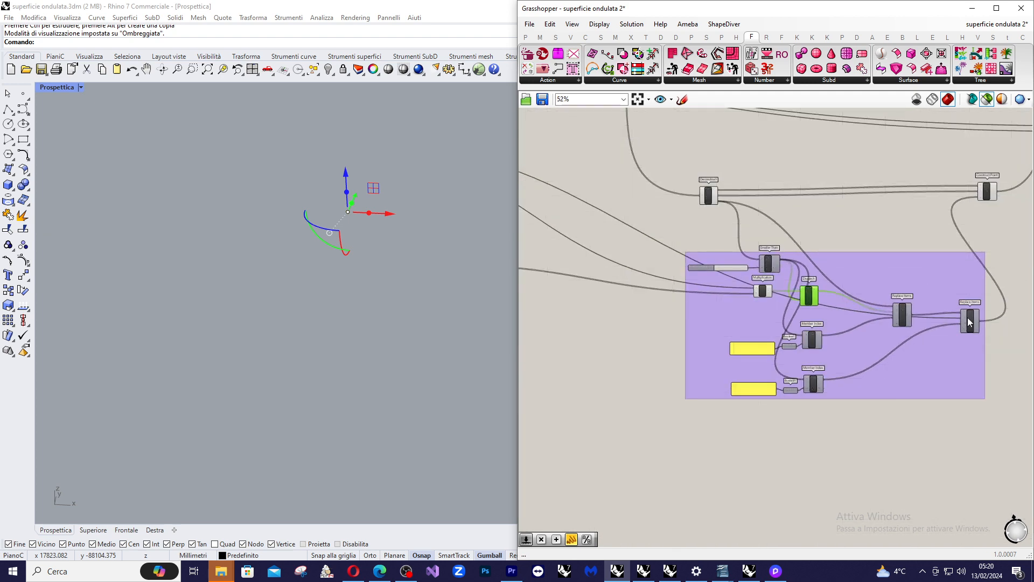
{"action": "scroll", "coordinate": [541, 207], "scroll_direction": "up", "scroll_amount": 6}
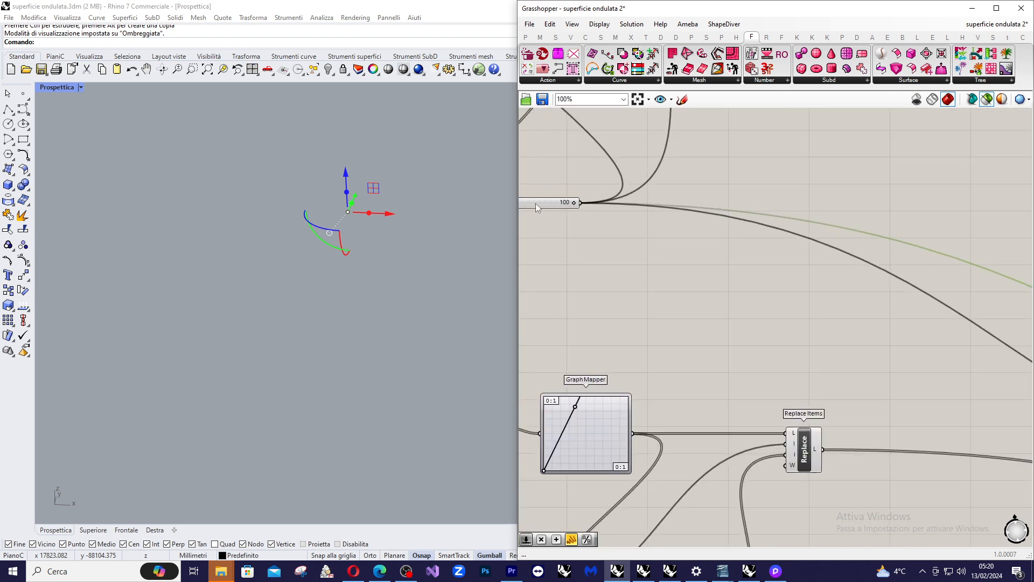
{"action": "scroll", "coordinate": [583, 206], "scroll_direction": "down", "scroll_amount": 4}
{"action": "scroll", "coordinate": [835, 273], "scroll_direction": "up", "scroll_amount": 4}
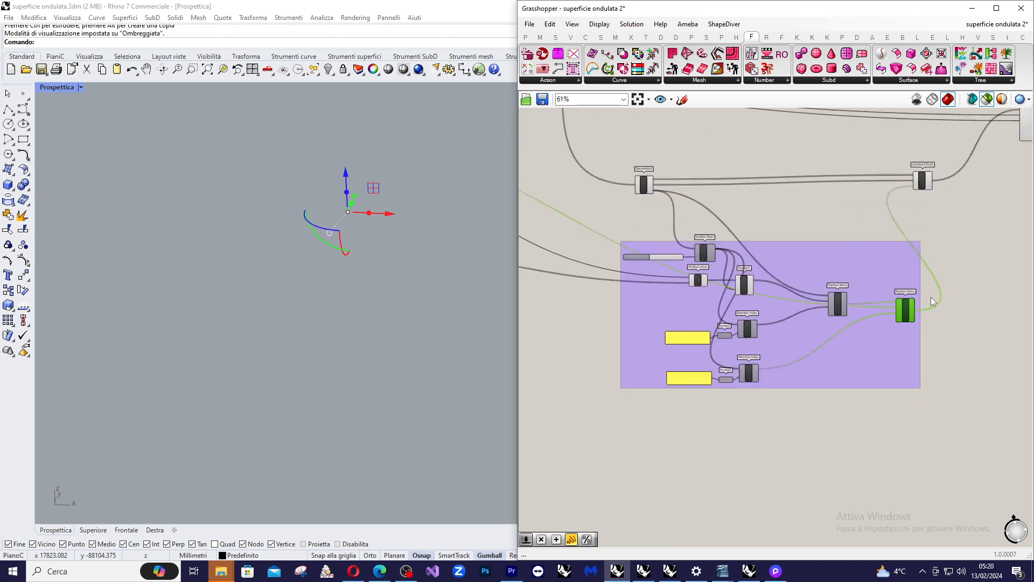
{"action": "scroll", "coordinate": [911, 315], "scroll_direction": "up", "scroll_amount": 3}
{"action": "mouse_move", "coordinate": [861, 305]}
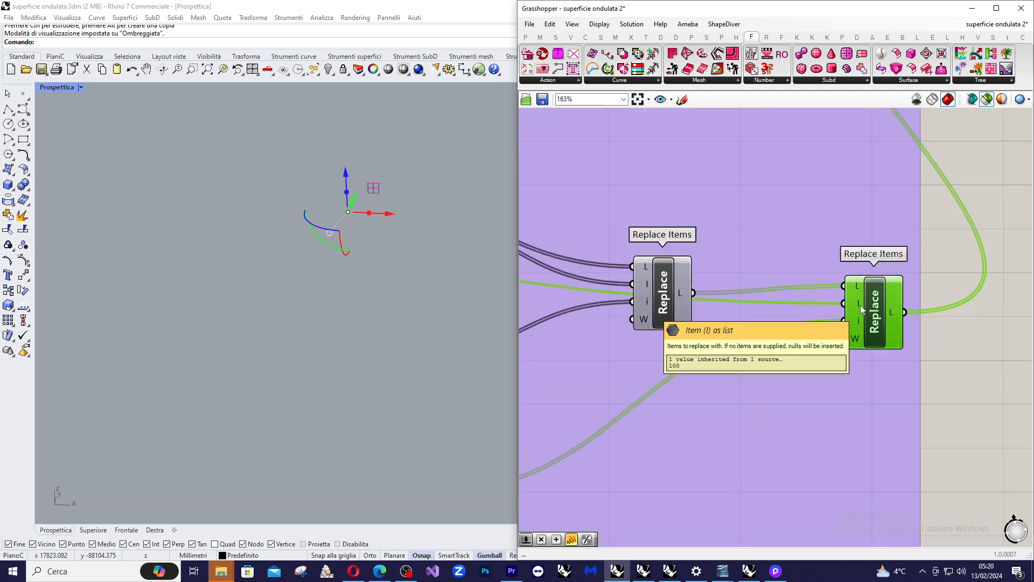
Step: Examine how Deconstruct's Z output and the Second Number slider feed Smaller Than in the larger purple group
{"action": "scroll", "coordinate": [860, 305], "scroll_direction": "down", "scroll_amount": 4}
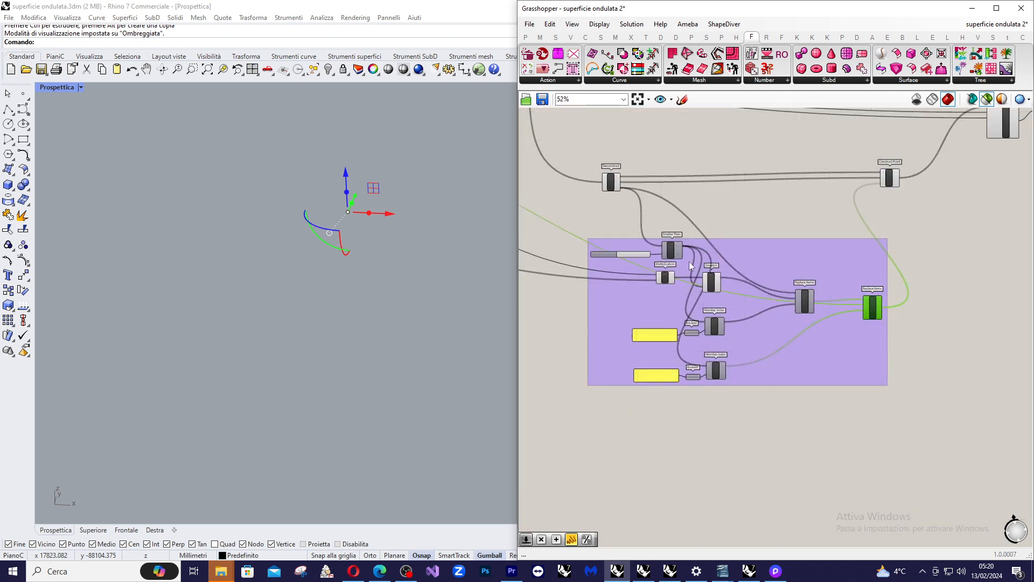
{"action": "scroll", "coordinate": [649, 257], "scroll_direction": "up", "scroll_amount": 2}
{"action": "scroll", "coordinate": [649, 257], "scroll_direction": "up", "scroll_amount": 1}
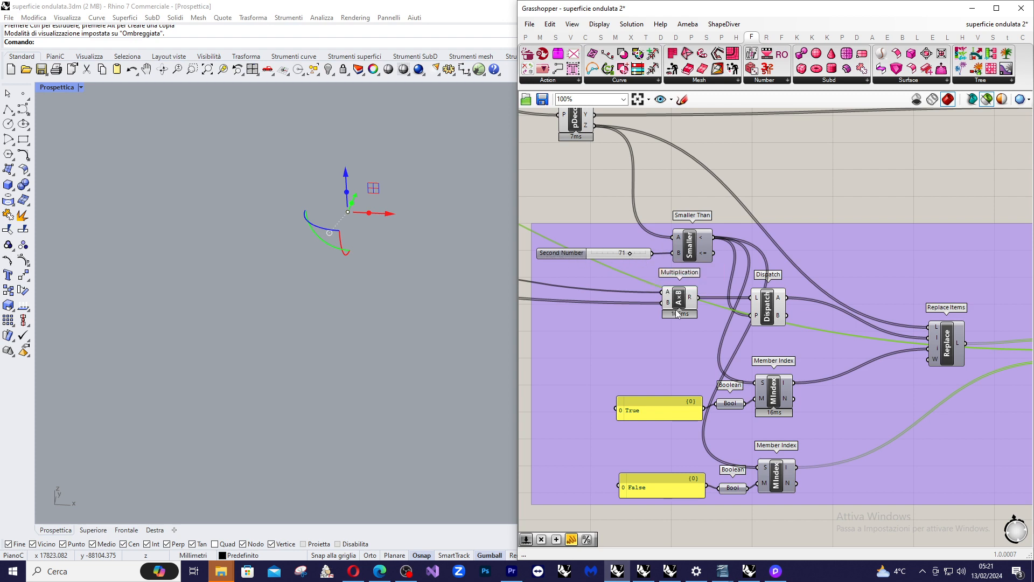
{"action": "scroll", "coordinate": [678, 313], "scroll_direction": "down", "scroll_amount": 2}
{"action": "scroll", "coordinate": [652, 258], "scroll_direction": "up", "scroll_amount": 2}
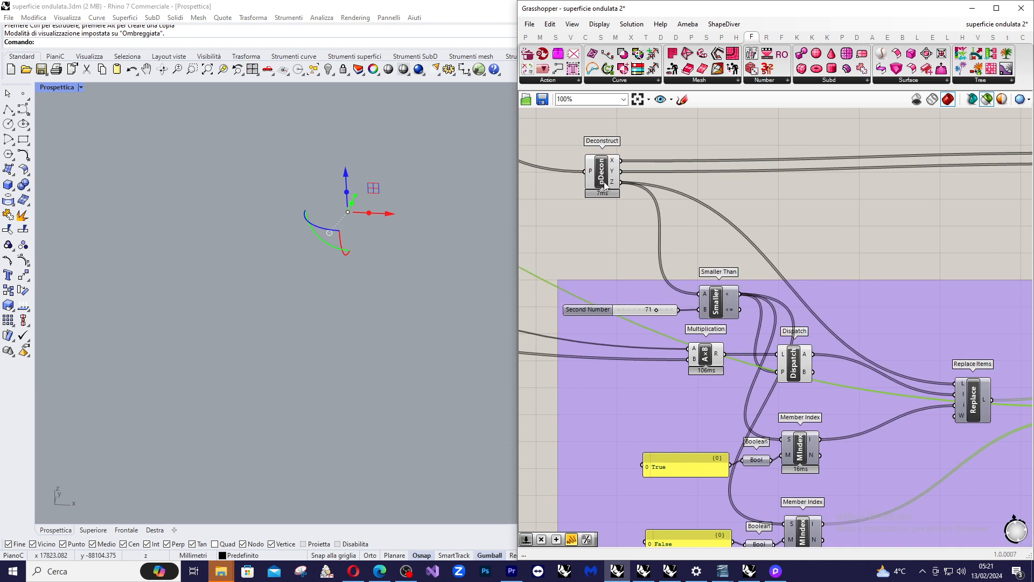
{"action": "mouse_move", "coordinate": [652, 309]}
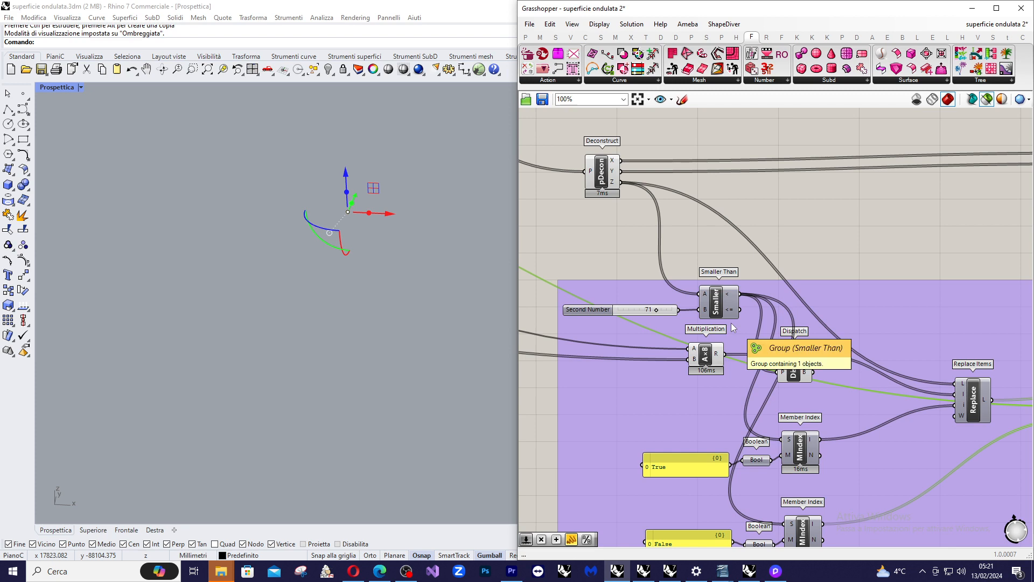
Step: Trace the Distance slider that feeds Offset Surface and compare it with the Second Number threshold of Smaller Than
{"action": "scroll", "coordinate": [851, 316], "scroll_direction": "down", "scroll_amount": 6}
{"action": "scroll", "coordinate": [655, 232], "scroll_direction": "up", "scroll_amount": 4}
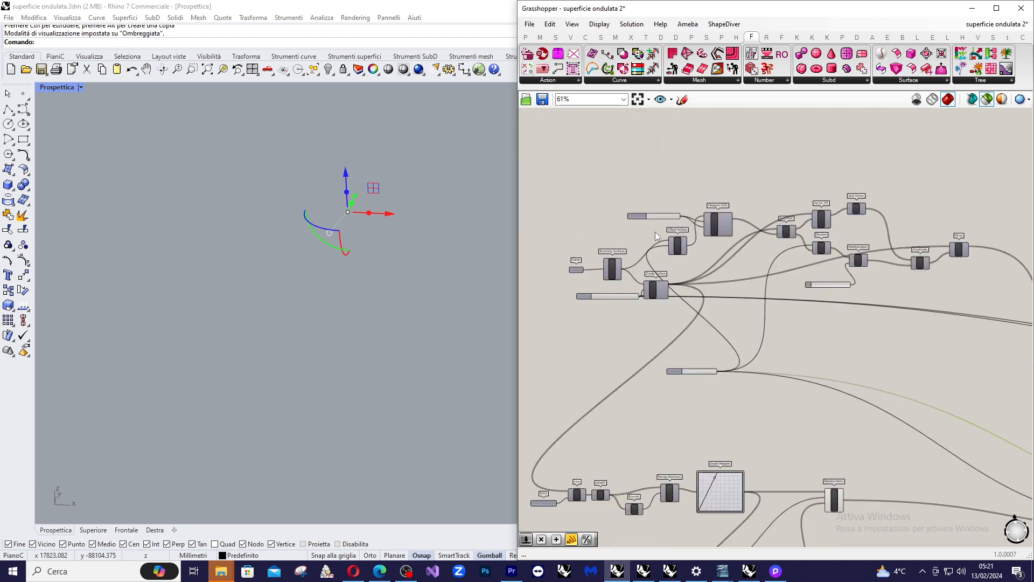
{"action": "scroll", "coordinate": [655, 232], "scroll_direction": "up", "scroll_amount": 3}
{"action": "scroll", "coordinate": [720, 248], "scroll_direction": "down", "scroll_amount": 2}
{"action": "scroll", "coordinate": [771, 458], "scroll_direction": "up", "scroll_amount": 3}
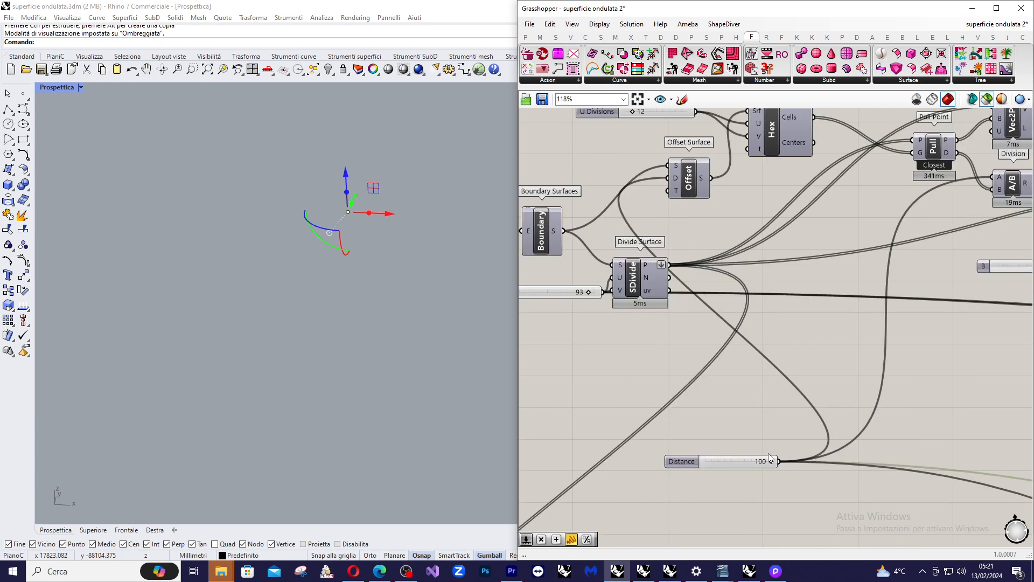
{"action": "scroll", "coordinate": [769, 457], "scroll_direction": "down", "scroll_amount": 3}
{"action": "scroll", "coordinate": [796, 379], "scroll_direction": "up", "scroll_amount": 3}
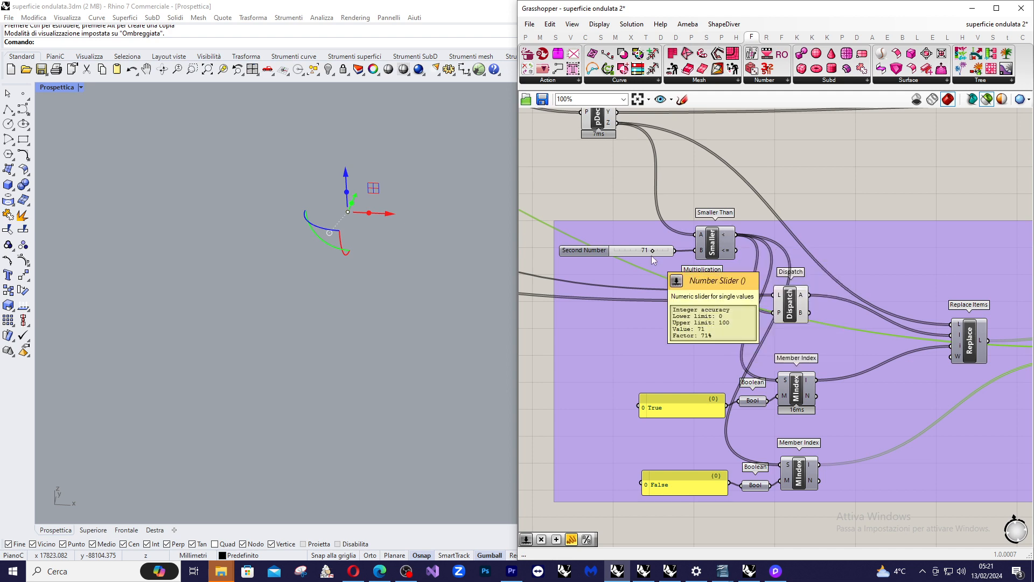
{"action": "scroll", "coordinate": [856, 275], "scroll_direction": "down", "scroll_amount": 2}
{"action": "scroll", "coordinate": [758, 260], "scroll_direction": "up", "scroll_amount": 3}
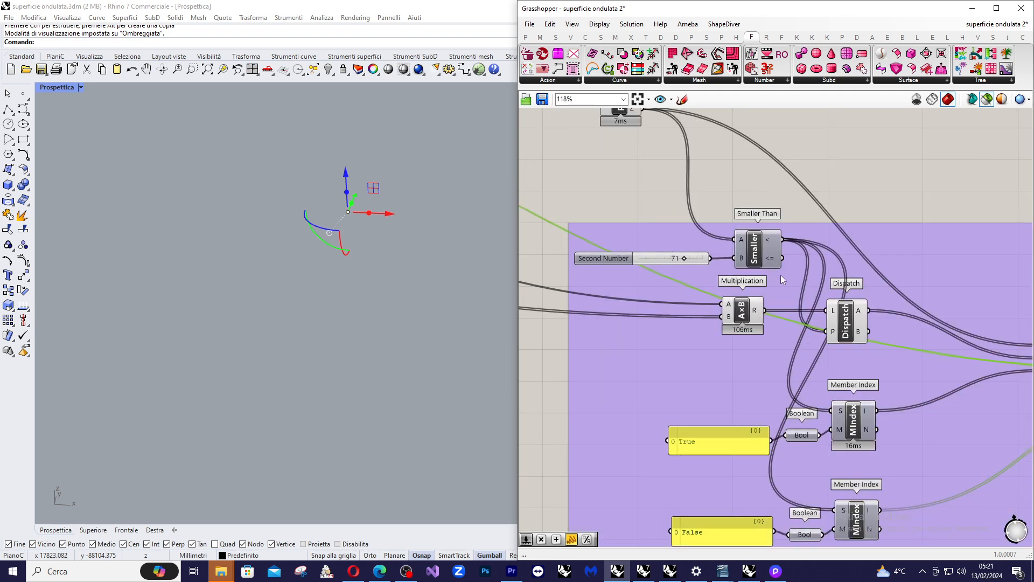
Step: Follow the Graph Mapper values through the upstream Replace Items to the Multiplication in the larger purple group
{"action": "scroll", "coordinate": [863, 246], "scroll_direction": "down", "scroll_amount": 8}
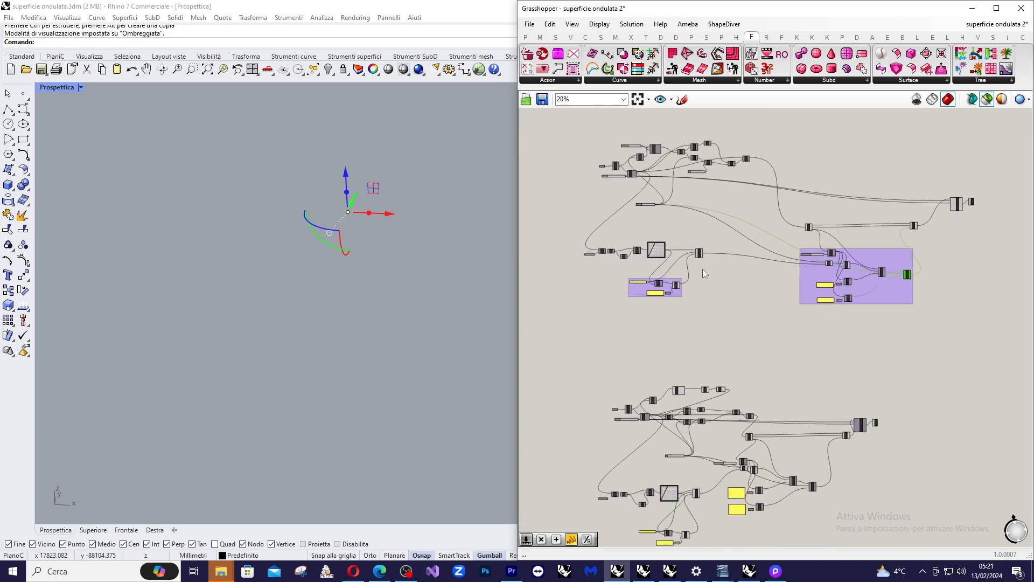
{"action": "scroll", "coordinate": [648, 258], "scroll_direction": "up", "scroll_amount": 3}
{"action": "scroll", "coordinate": [692, 254], "scroll_direction": "up", "scroll_amount": 5}
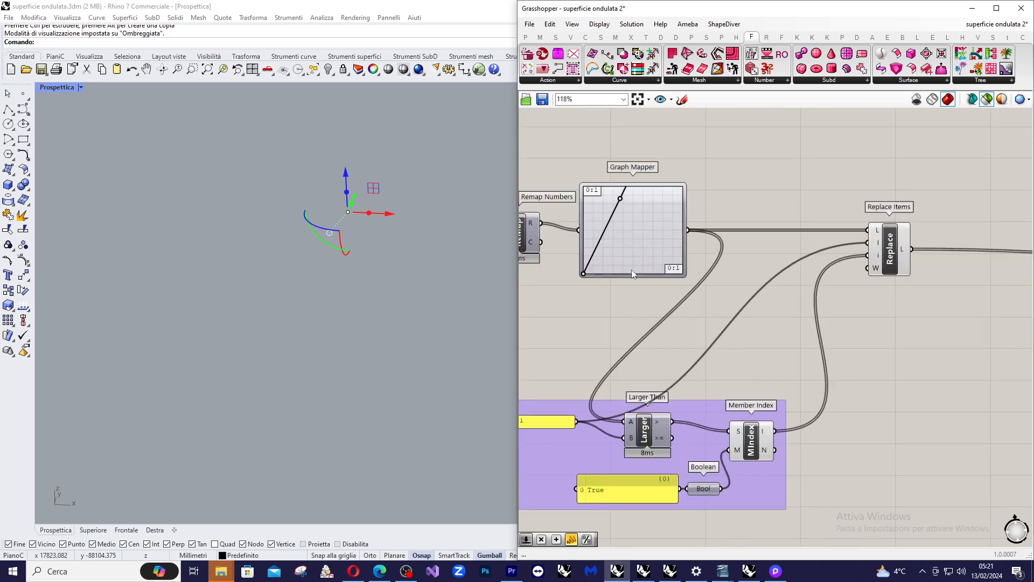
{"action": "scroll", "coordinate": [606, 229], "scroll_direction": "down", "scroll_amount": 4}
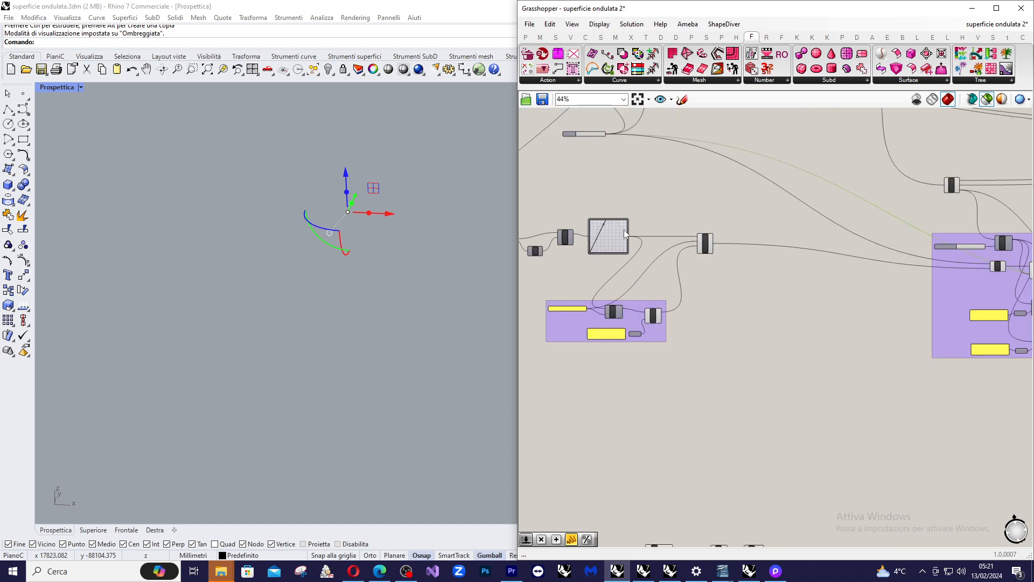
{"action": "scroll", "coordinate": [625, 231], "scroll_direction": "down", "scroll_amount": 2}
{"action": "scroll", "coordinate": [681, 238], "scroll_direction": "up", "scroll_amount": 6}
{"action": "scroll", "coordinate": [680, 247], "scroll_direction": "down", "scroll_amount": 3}
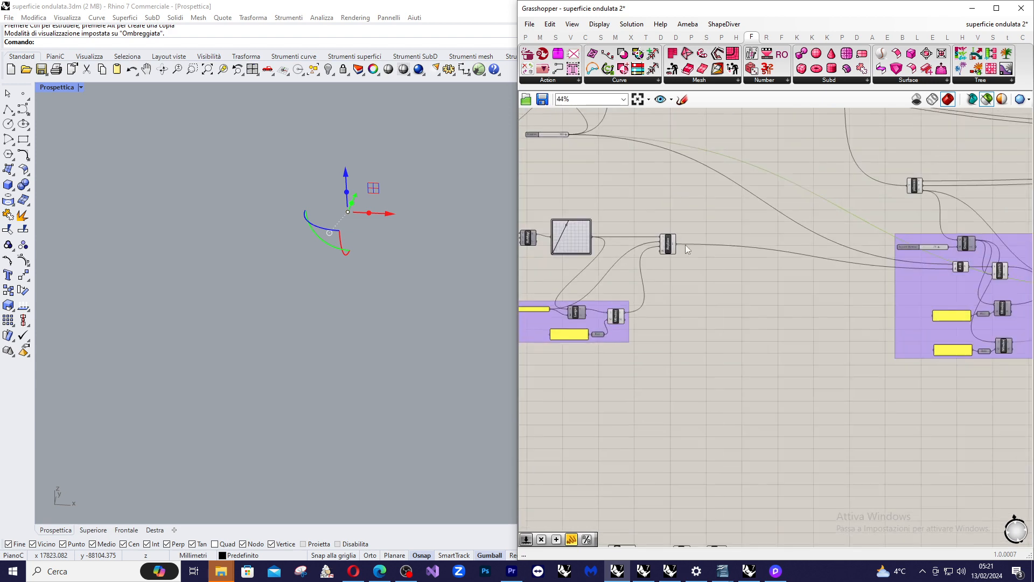
{"action": "scroll", "coordinate": [997, 286], "scroll_direction": "up", "scroll_amount": 3}
{"action": "scroll", "coordinate": [851, 304], "scroll_direction": "down", "scroll_amount": 1}
{"action": "scroll", "coordinate": [847, 310], "scroll_direction": "up", "scroll_amount": 4}
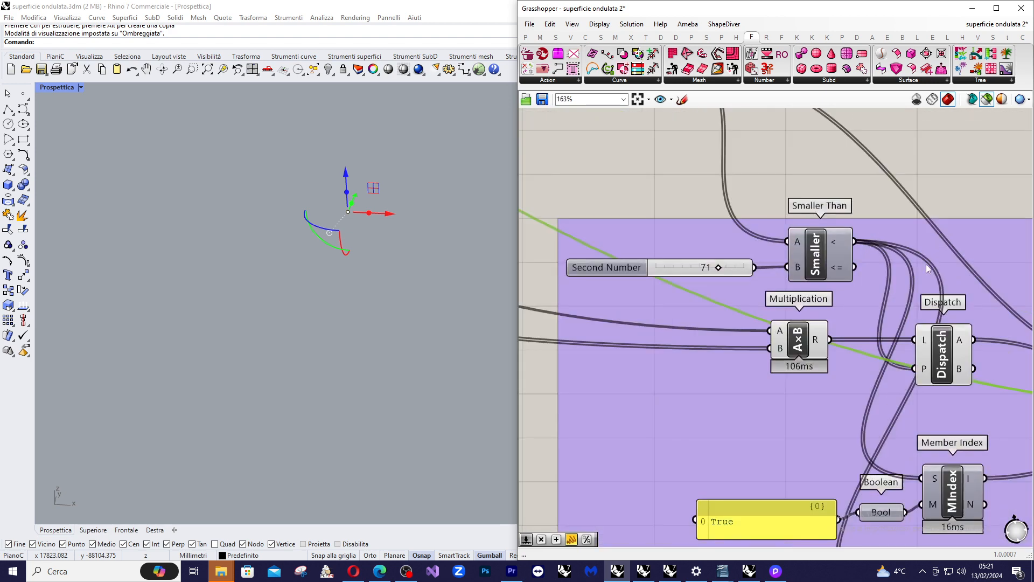
Step: Trace the Multiplication's two inputs back to the Distance slider and upstream Replace Items, and its result forward to Dispatch
{"action": "scroll", "coordinate": [797, 339], "scroll_direction": "down", "scroll_amount": 9}
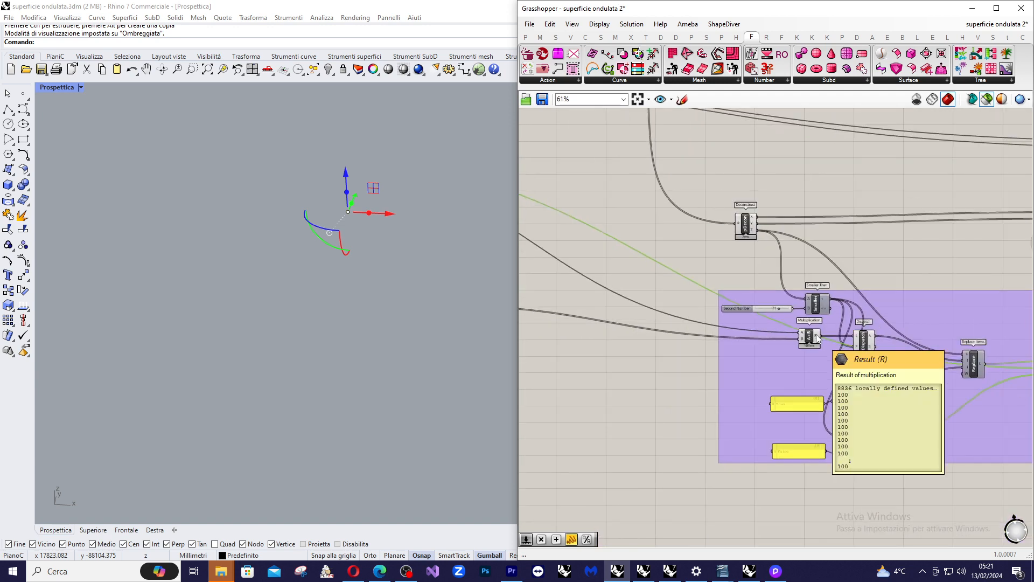
{"action": "scroll", "coordinate": [573, 257], "scroll_direction": "up", "scroll_amount": 4}
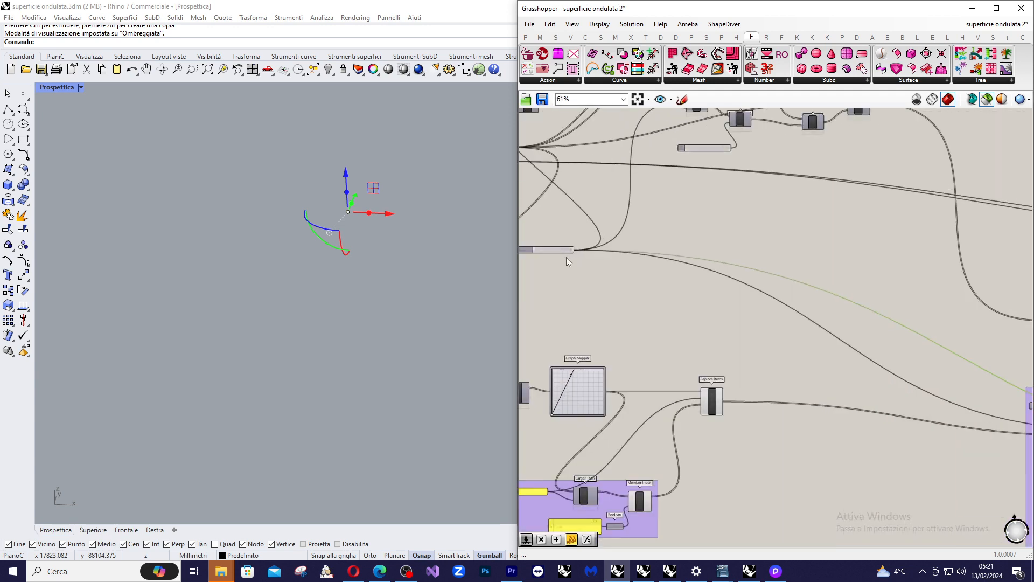
{"action": "scroll", "coordinate": [562, 257], "scroll_direction": "down", "scroll_amount": 1}
{"action": "scroll", "coordinate": [567, 249], "scroll_direction": "down", "scroll_amount": 2}
{"action": "scroll", "coordinate": [856, 321], "scroll_direction": "up", "scroll_amount": 2}
{"action": "scroll", "coordinate": [799, 342], "scroll_direction": "up", "scroll_amount": 6}
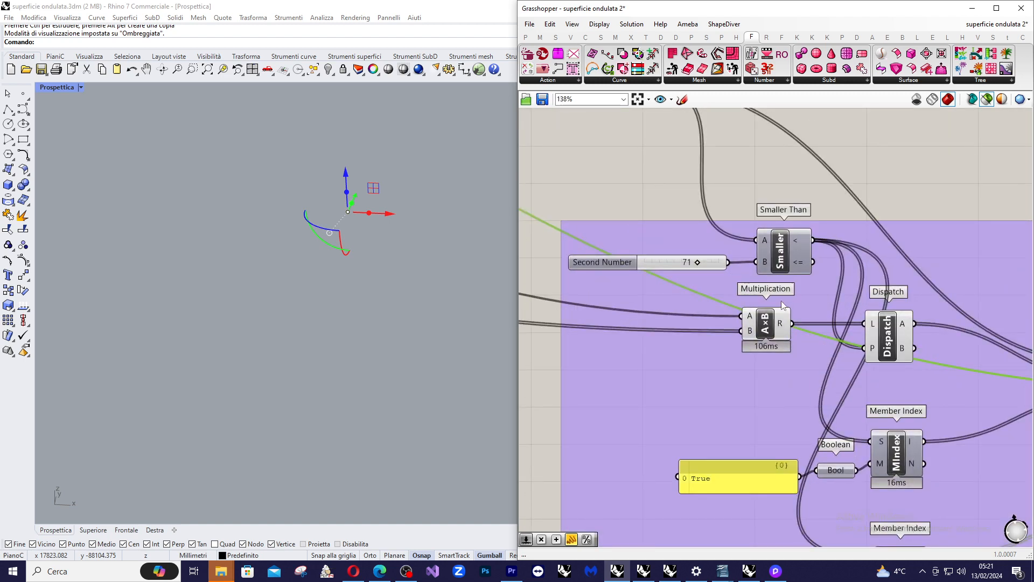
{"action": "scroll", "coordinate": [803, 328], "scroll_direction": "down", "scroll_amount": 3}
{"action": "scroll", "coordinate": [893, 354], "scroll_direction": "up", "scroll_amount": 4}
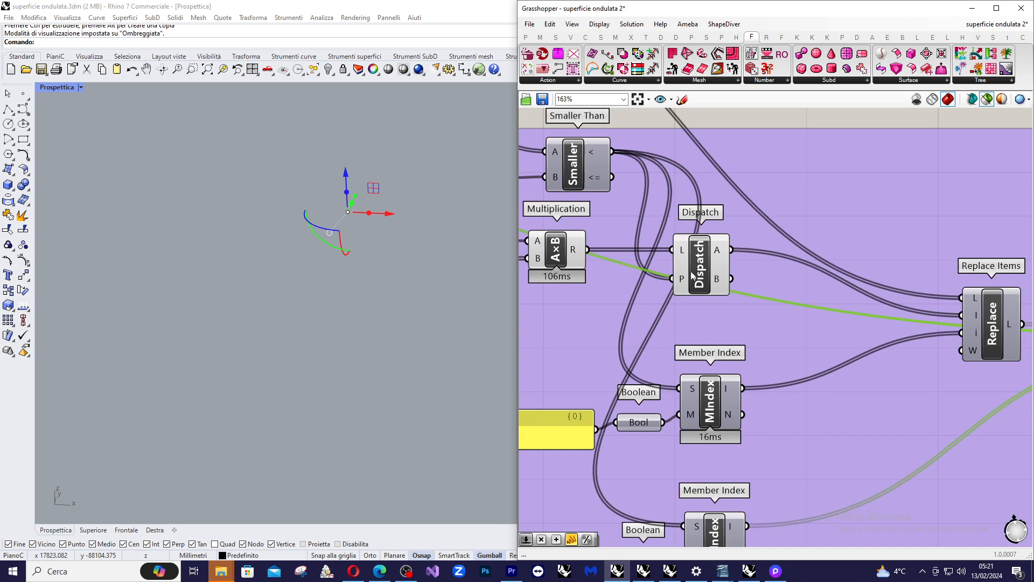
Step: Follow Dispatch's A output through both Replace Items to the Z input of Construct Point, and select Construct Point
{"action": "scroll", "coordinate": [692, 233], "scroll_direction": "down", "scroll_amount": 3}
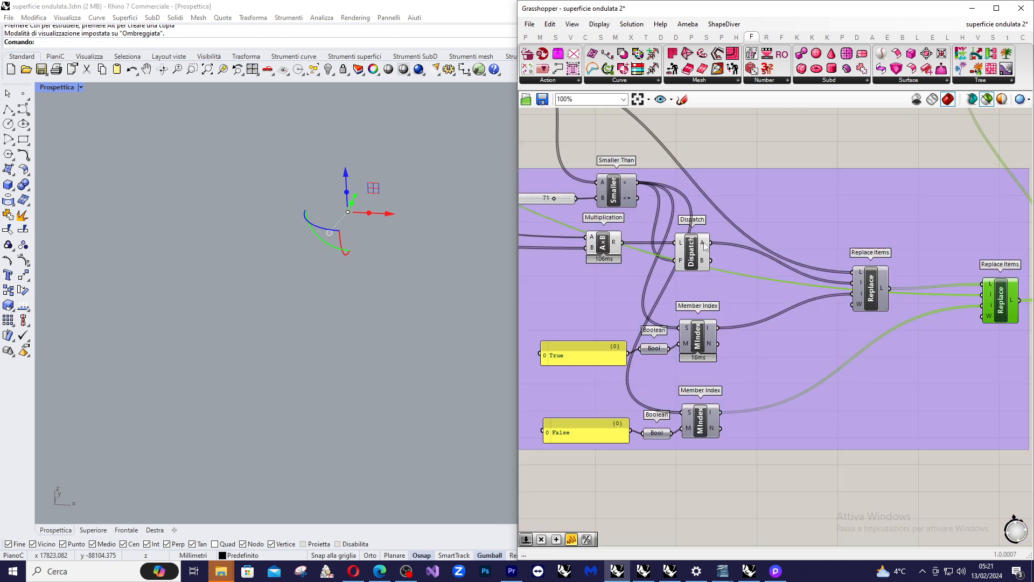
{"action": "mouse_move", "coordinate": [705, 246]}
{"action": "scroll", "coordinate": [773, 304], "scroll_direction": "down", "scroll_amount": 4}
{"action": "scroll", "coordinate": [904, 202], "scroll_direction": "up", "scroll_amount": 3}
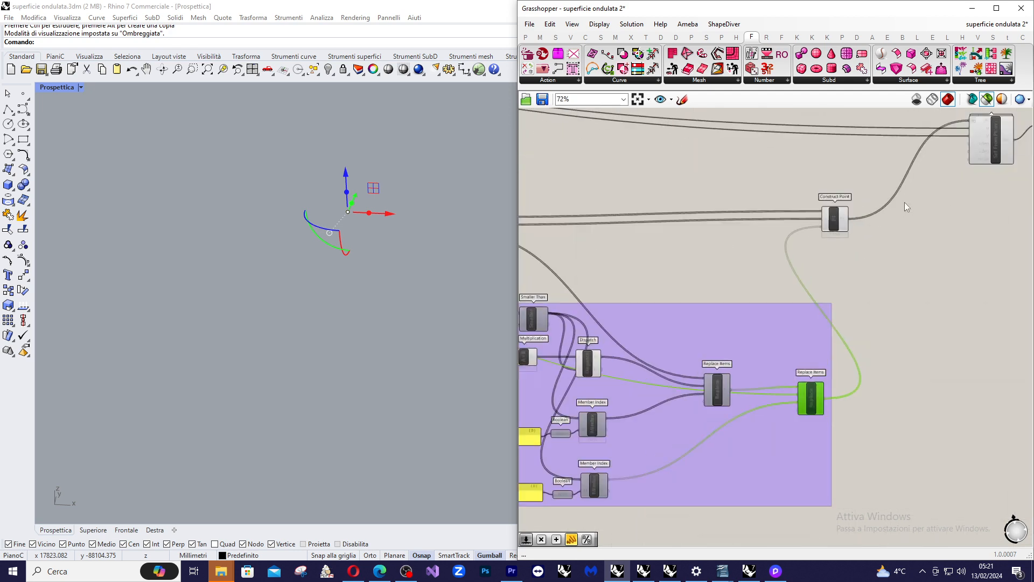
{"action": "scroll", "coordinate": [889, 205], "scroll_direction": "up", "scroll_amount": 2}
{"action": "left_click", "coordinate": [804, 226]}
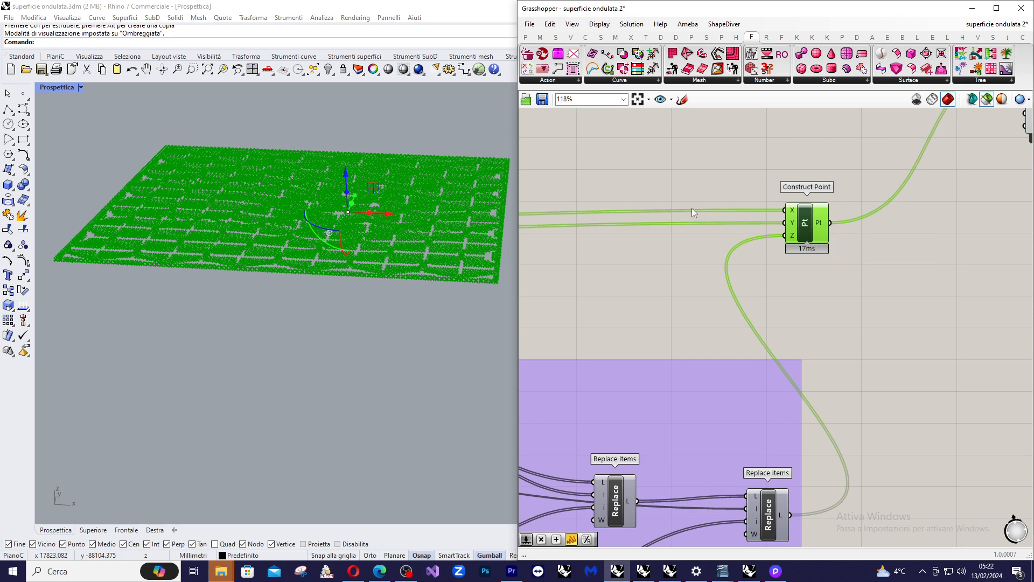
Step: Inspect the Construct Point grid in the Rhino perspective view, close up and from several angles
{"action": "right_click_drag", "start_coordinate": [455, 223], "coordinate": [443, 261]}
{"action": "scroll", "coordinate": [428, 182], "scroll_direction": "up", "scroll_amount": 4}
{"action": "scroll", "coordinate": [380, 203], "scroll_direction": "up", "scroll_amount": 3}
{"action": "right_click_drag", "start_coordinate": [380, 202], "coordinate": [363, 241]}
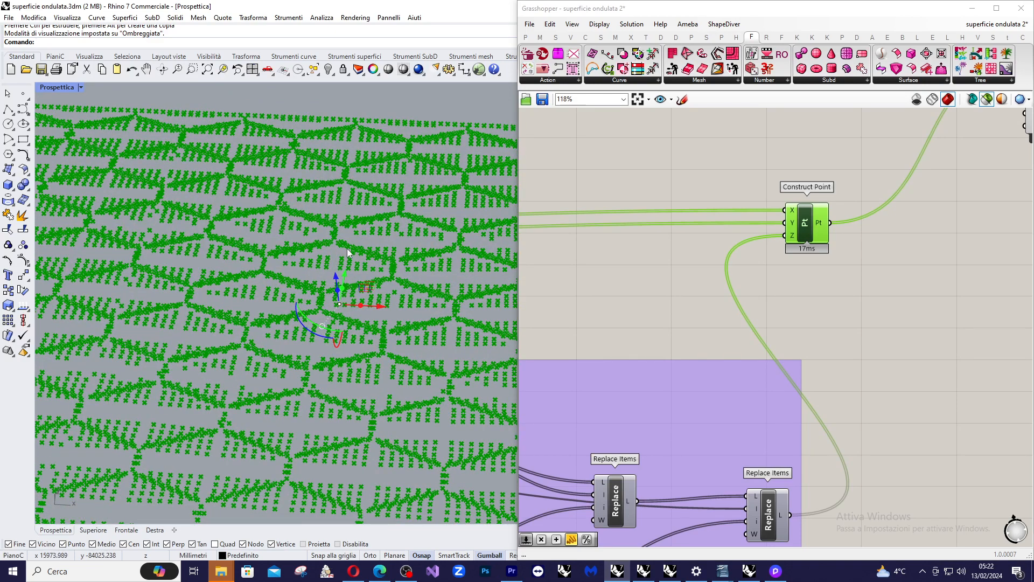
{"action": "mouse_move", "coordinate": [346, 248]}
{"action": "right_mouse_down"}
{"action": "mouse_move", "coordinate": [371, 248]}
{"action": "mouse_move", "coordinate": [350, 231]}
{"action": "mouse_move", "coordinate": [341, 264]}
{"action": "right_mouse_up"}
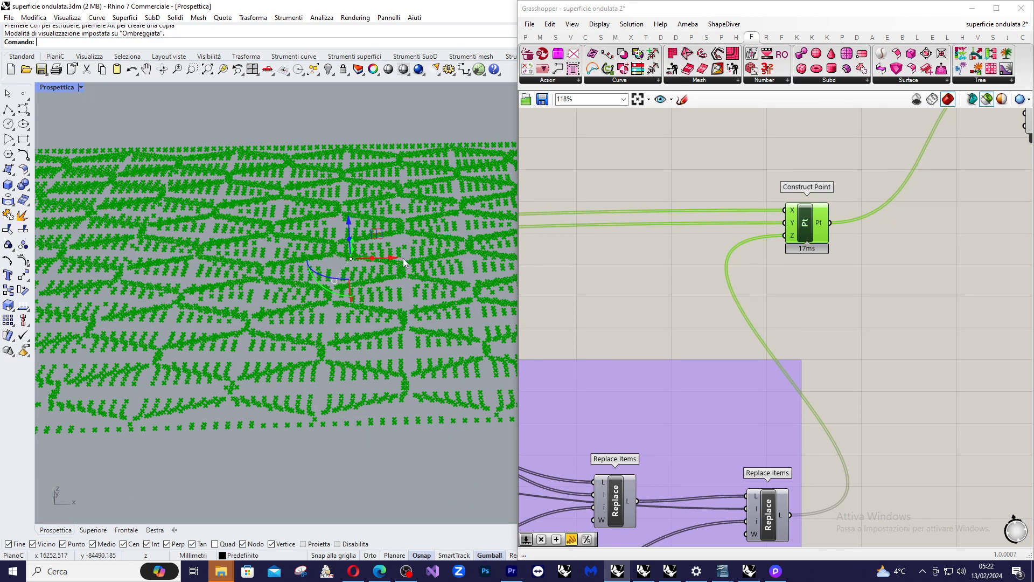
{"action": "right_click_drag", "start_coordinate": [374, 258], "coordinate": [333, 300]}
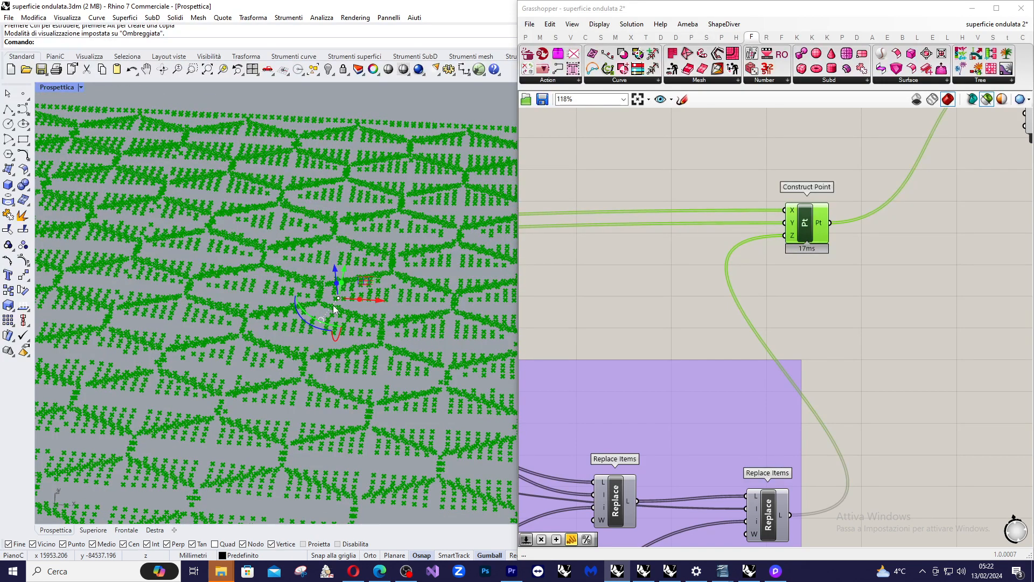
{"action": "right_click_drag", "start_coordinate": [334, 309], "coordinate": [324, 317]}
{"action": "scroll", "coordinate": [696, 266], "scroll_direction": "down", "scroll_amount": 3}
Step: Select the surface-from-points component and inspect its hexagon-patterned surface in the Rhino perspective view
{"action": "left_click", "coordinate": [807, 215]}
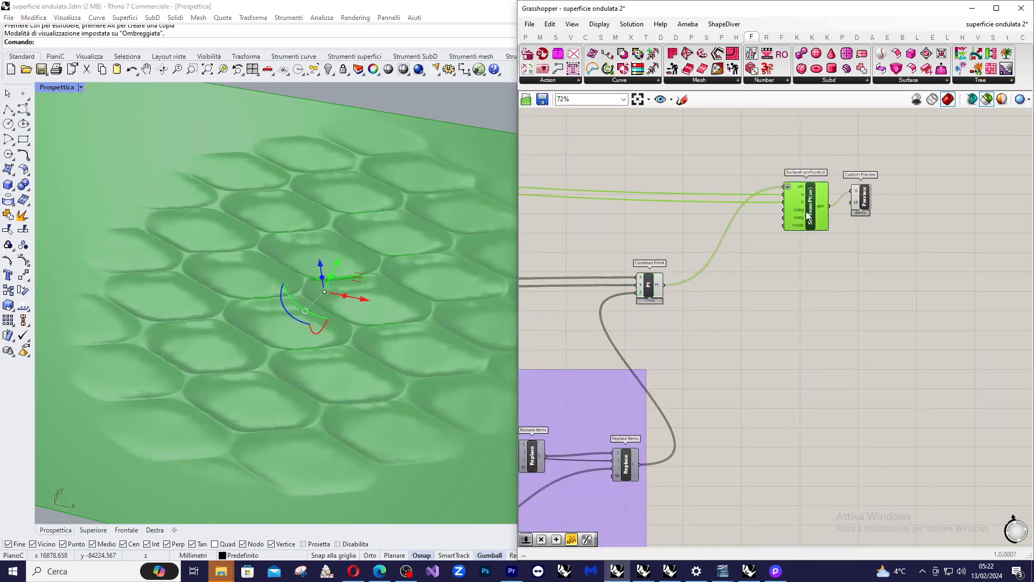
{"action": "scroll", "coordinate": [372, 310], "scroll_direction": "down", "scroll_amount": 5}
{"action": "scroll", "coordinate": [392, 302], "scroll_direction": "up", "scroll_amount": 1}
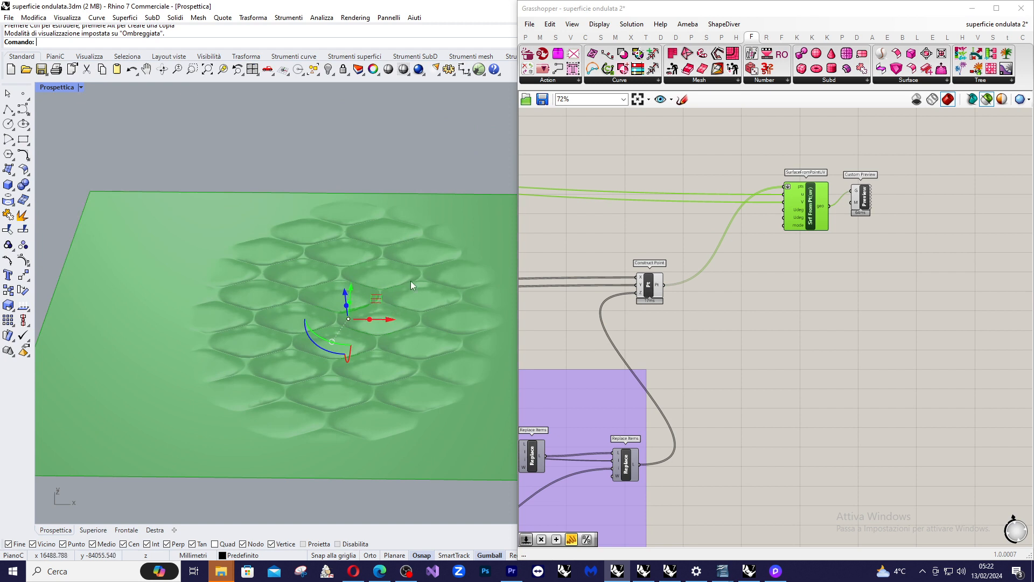
{"action": "scroll", "coordinate": [416, 267], "scroll_direction": "up", "scroll_amount": 2}
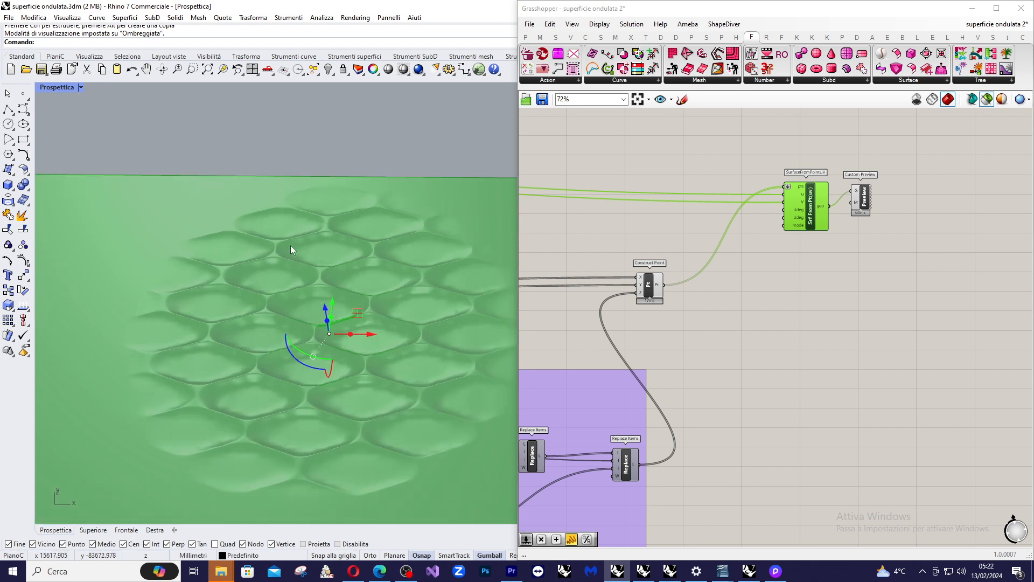
{"action": "scroll", "coordinate": [337, 315], "scroll_direction": "up", "scroll_amount": 2}
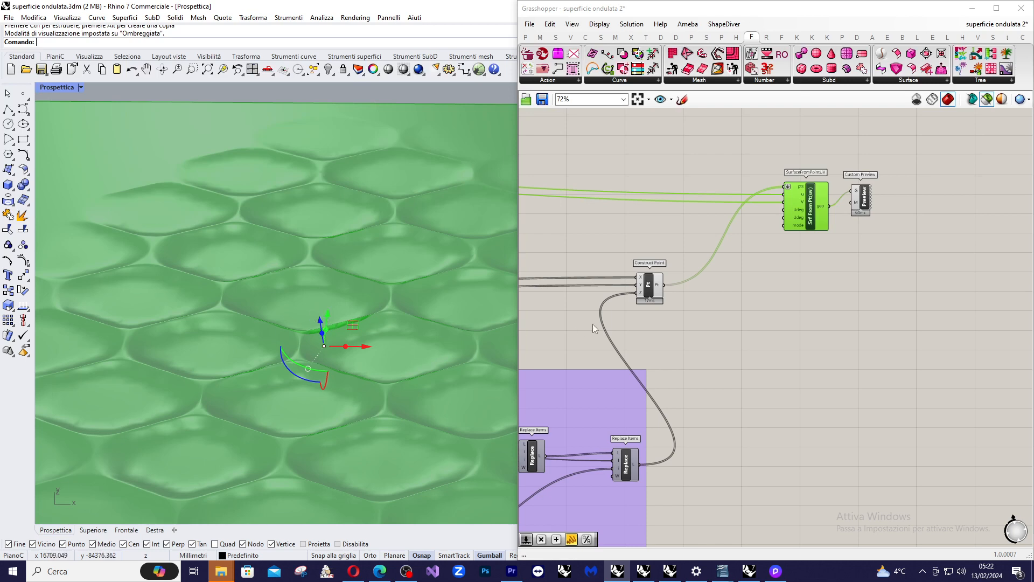
Step: Steepen the Graph Mapper line by moving its upper control point closer to the line's start
{"action": "scroll", "coordinate": [932, 198], "scroll_direction": "down", "scroll_amount": 6}
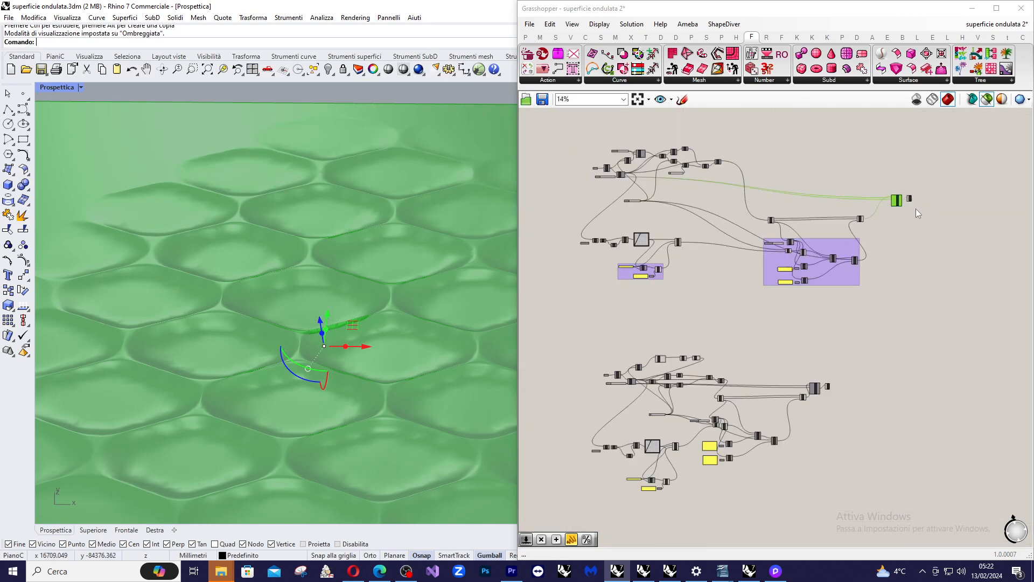
{"action": "scroll", "coordinate": [733, 215], "scroll_direction": "up", "scroll_amount": 9}
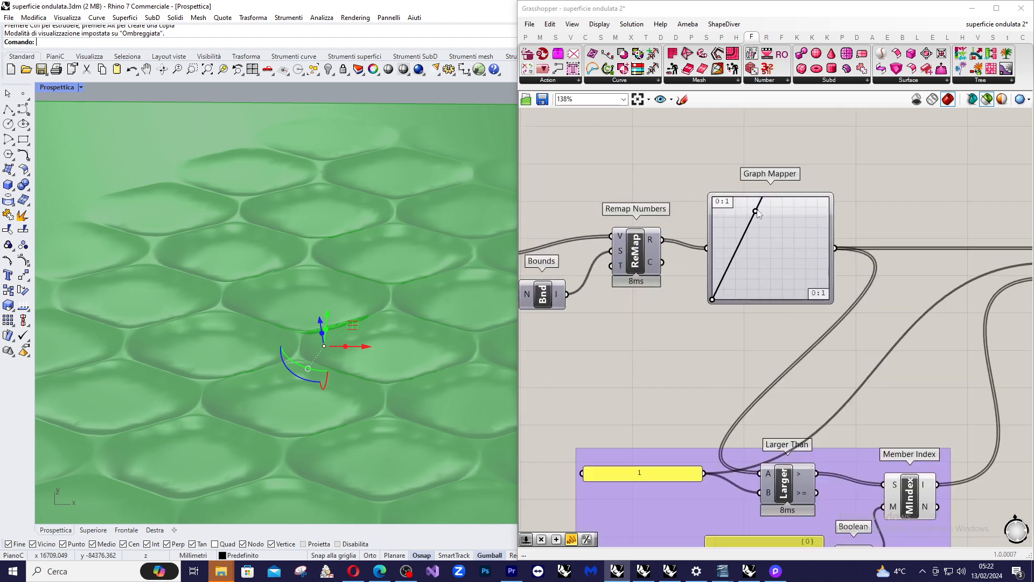
{"action": "mouse_move", "coordinate": [757, 212]}
{"action": "left_mouse_down"}
{"action": "mouse_move", "coordinate": [733, 215]}
{"action": "mouse_move", "coordinate": [754, 219]}
{"action": "mouse_move", "coordinate": [731, 226]}
{"action": "mouse_move", "coordinate": [754, 222]}
{"action": "mouse_move", "coordinate": [746, 227]}
{"action": "left_mouse_up"}
{"action": "scroll", "coordinate": [708, 207], "scroll_direction": "down", "scroll_amount": 5}
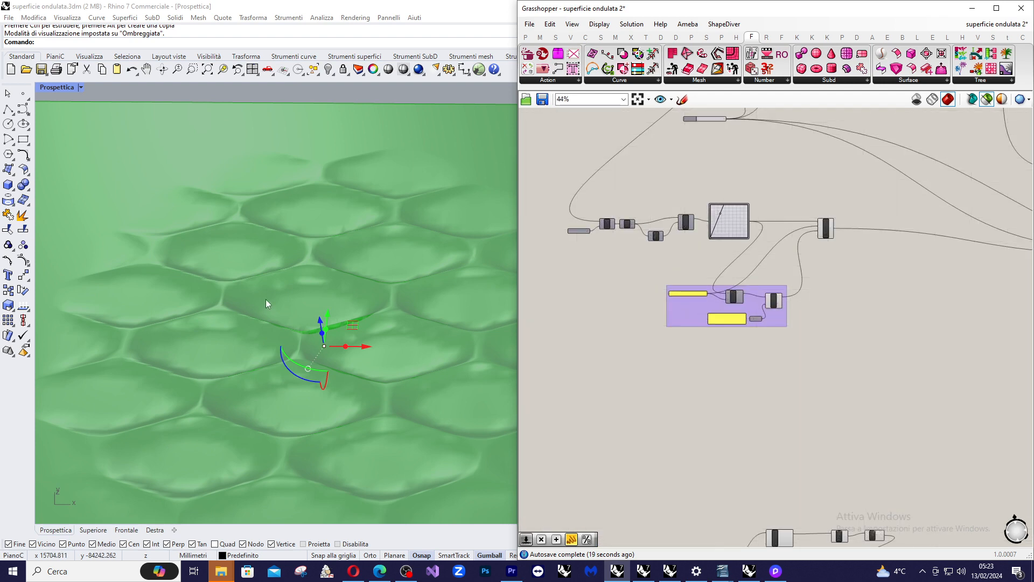
Step: Inspect the adjusted hexagon surface as a whole and review the component chain in the larger purple group
{"action": "scroll", "coordinate": [267, 299], "scroll_direction": "down", "scroll_amount": 5}
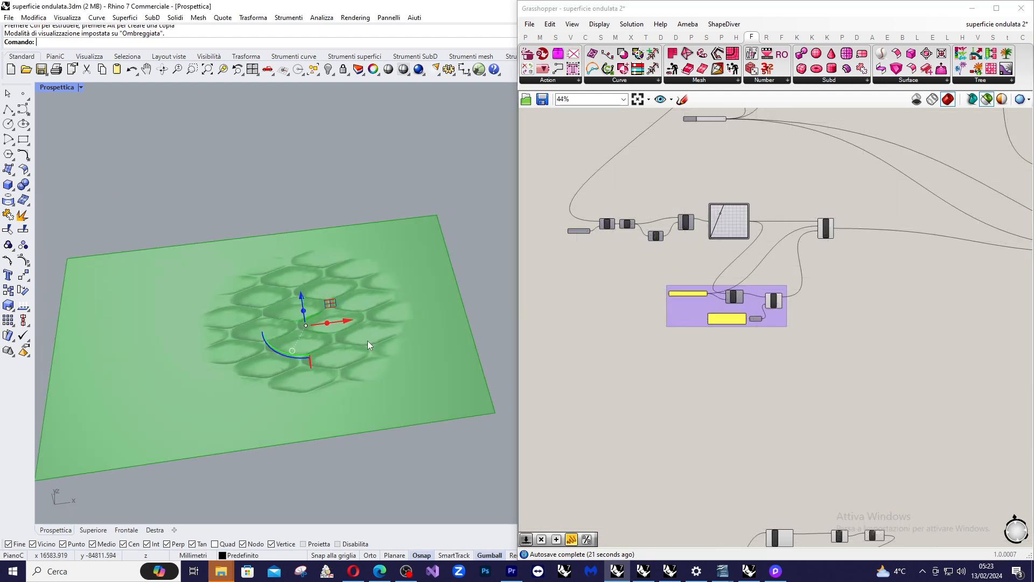
{"action": "scroll", "coordinate": [746, 299], "scroll_direction": "down", "scroll_amount": 5}
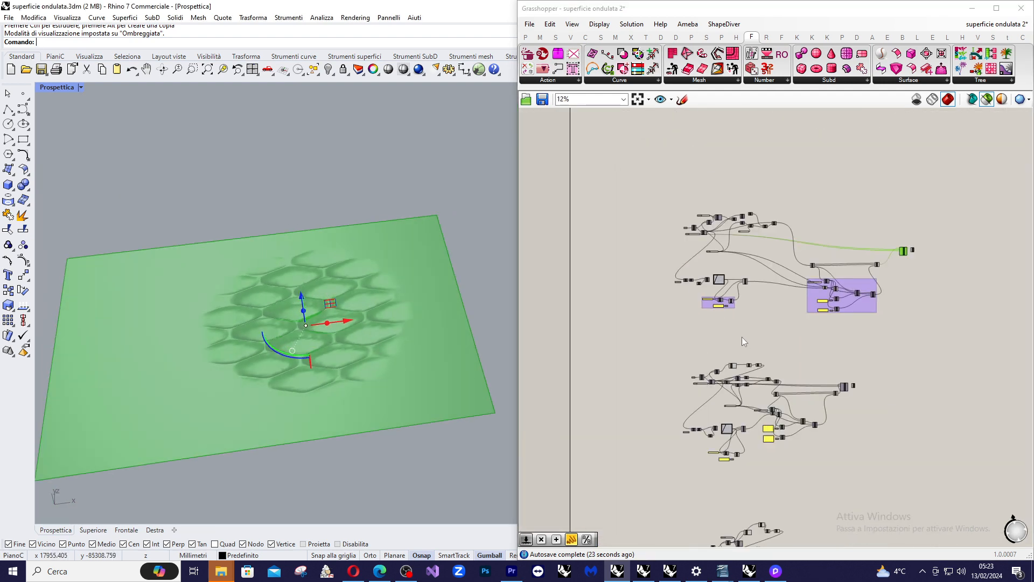
{"action": "scroll", "coordinate": [411, 342], "scroll_direction": "up", "scroll_amount": 3}
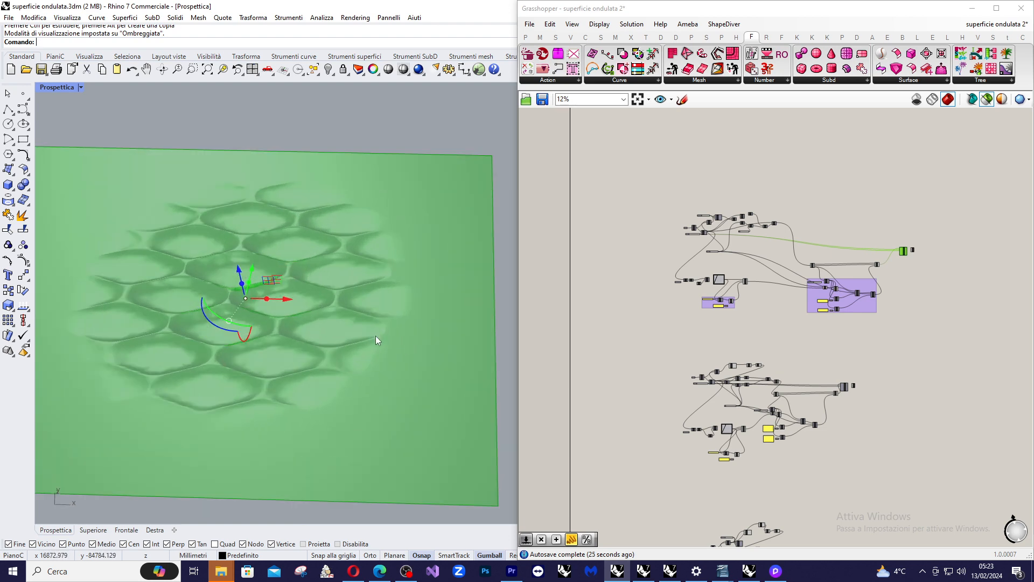
{"action": "scroll", "coordinate": [843, 319], "scroll_direction": "up", "scroll_amount": 8}
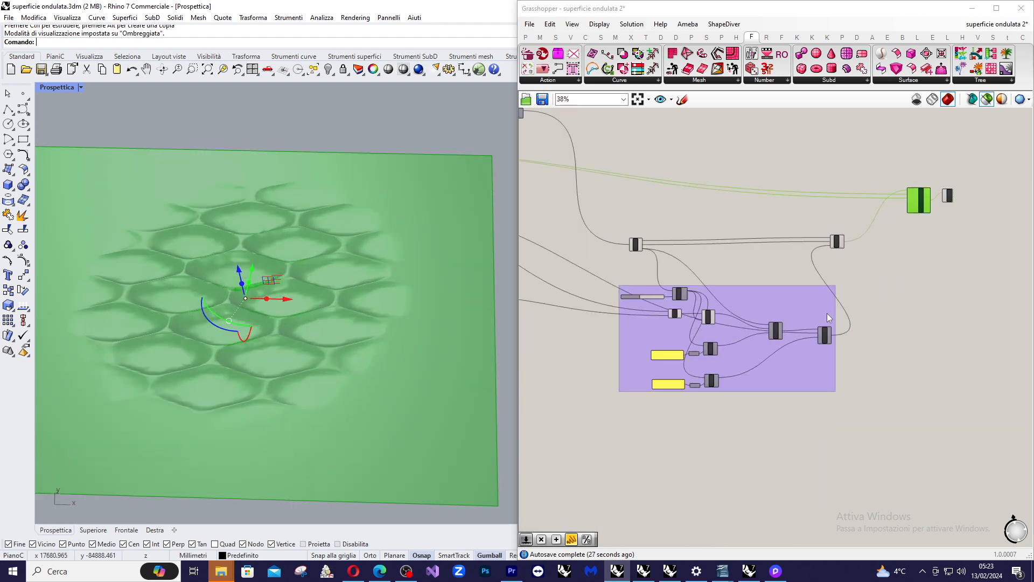
{"action": "scroll", "coordinate": [700, 316], "scroll_direction": "up", "scroll_amount": 2}
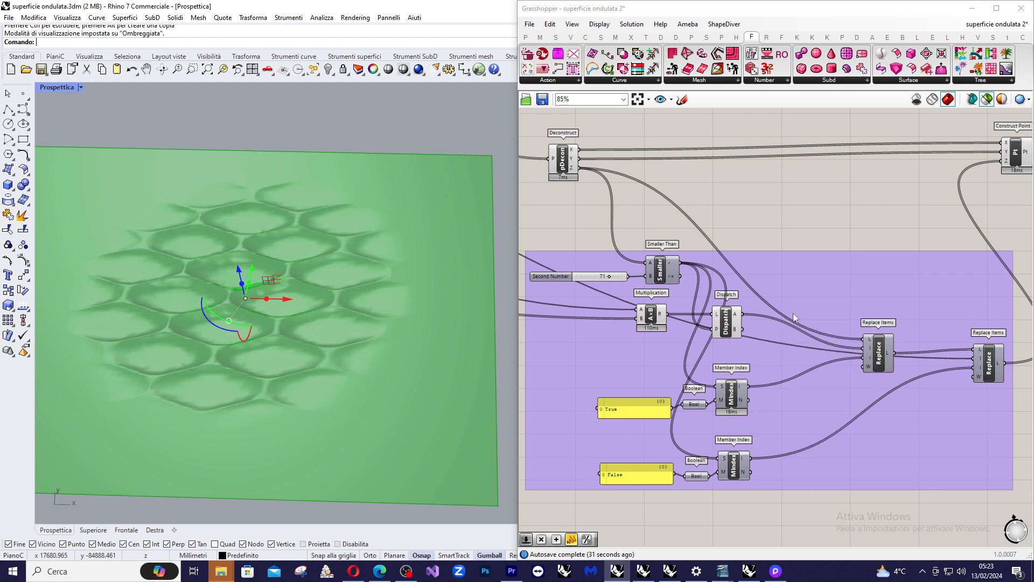
{"action": "scroll", "coordinate": [805, 315], "scroll_direction": "down", "scroll_amount": 5}
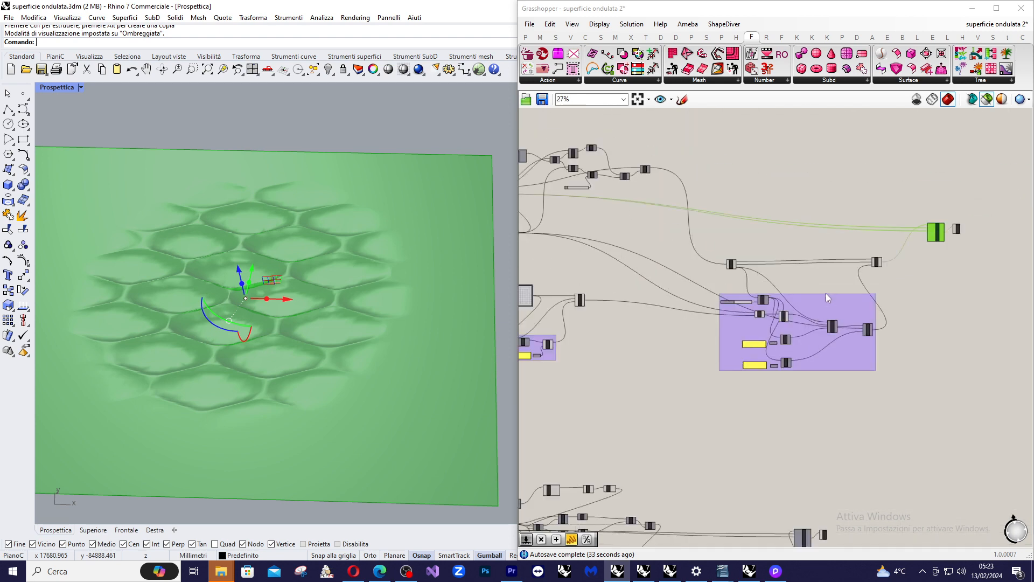